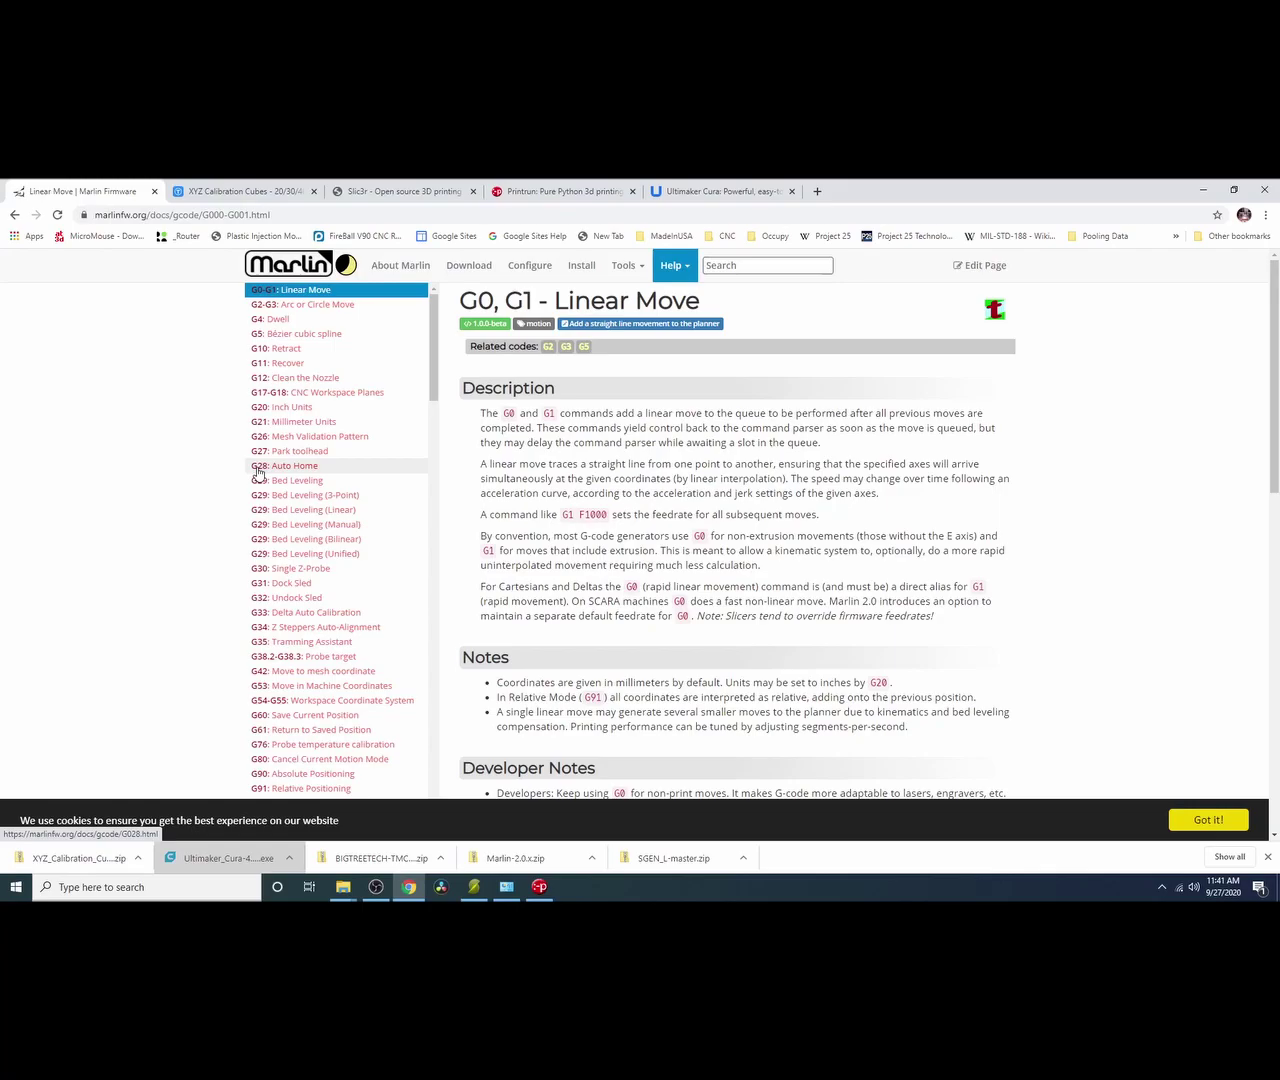
Open the G28 Auto Home reference and highlight its Auto Home heading.
left_click(262, 468)
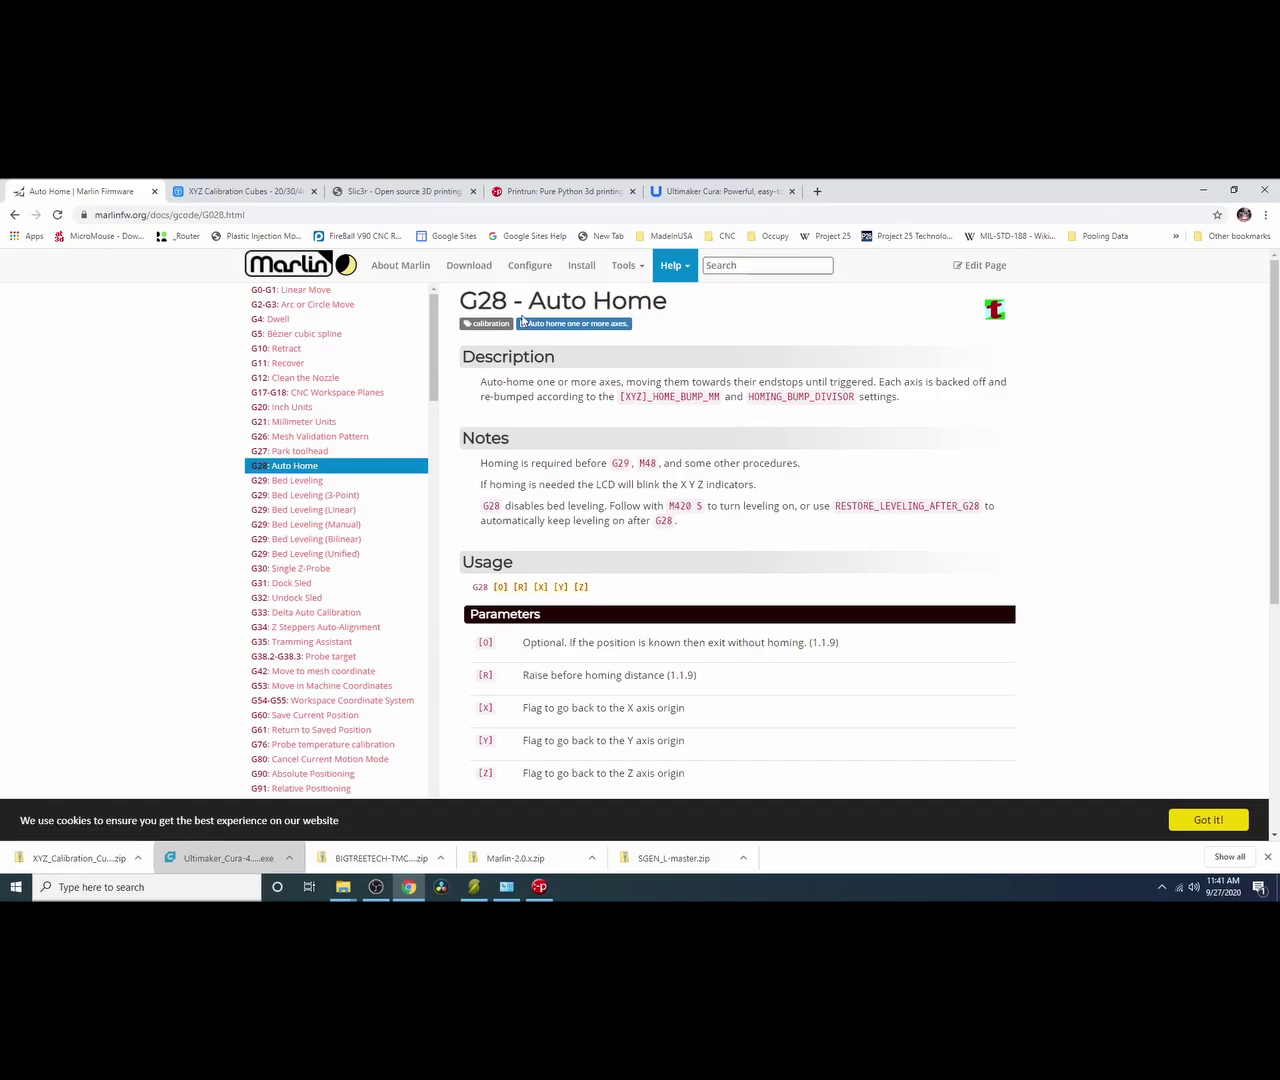
left_click_drag(462, 298, 710, 309)
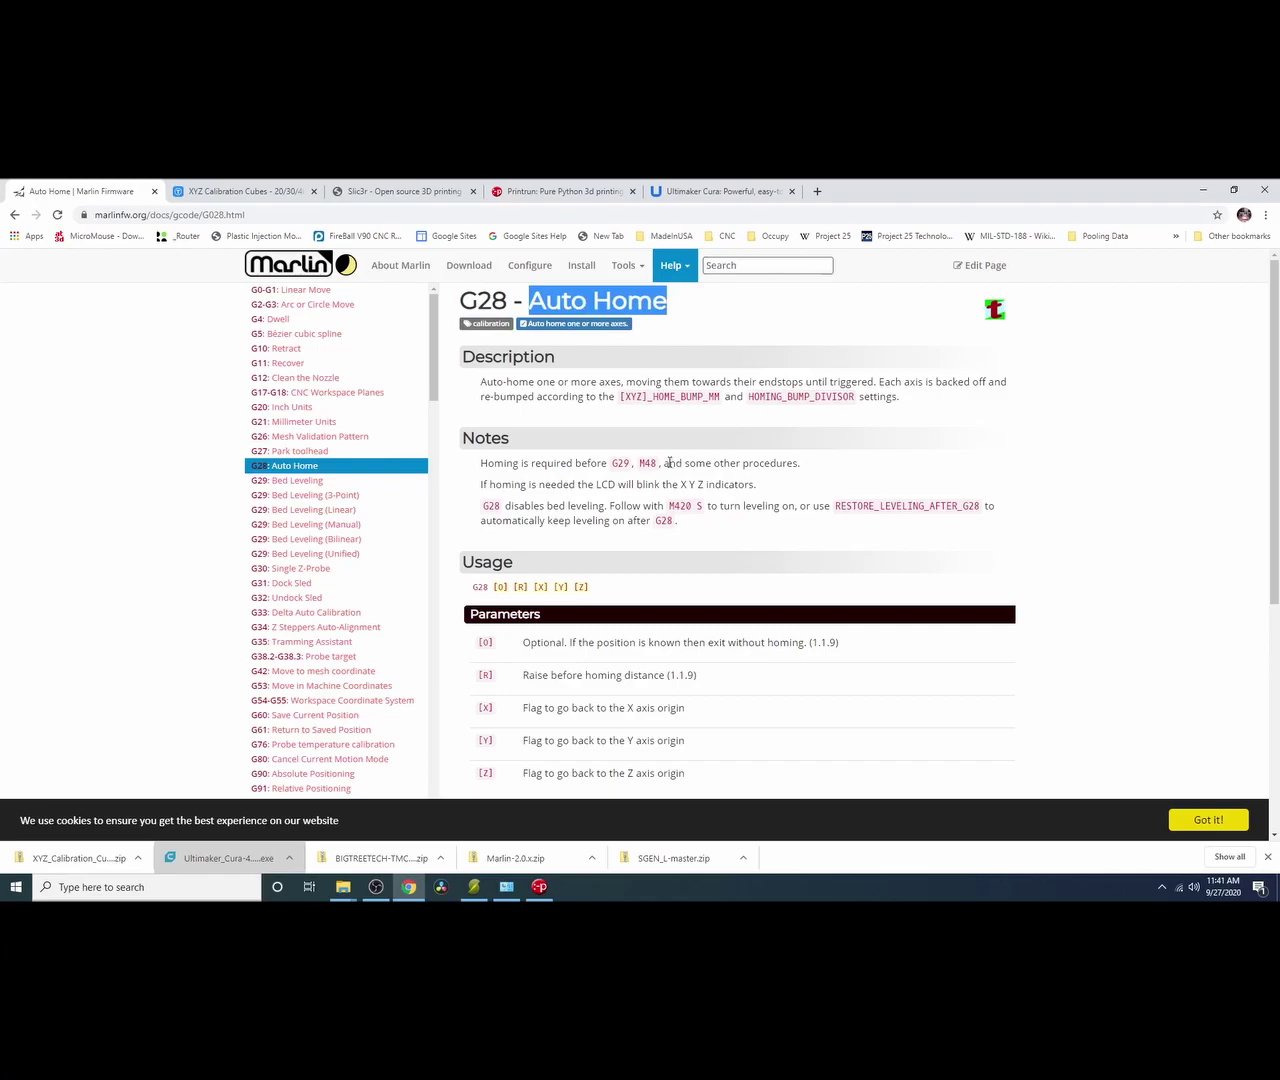
scroll(677, 633, "down", 2)
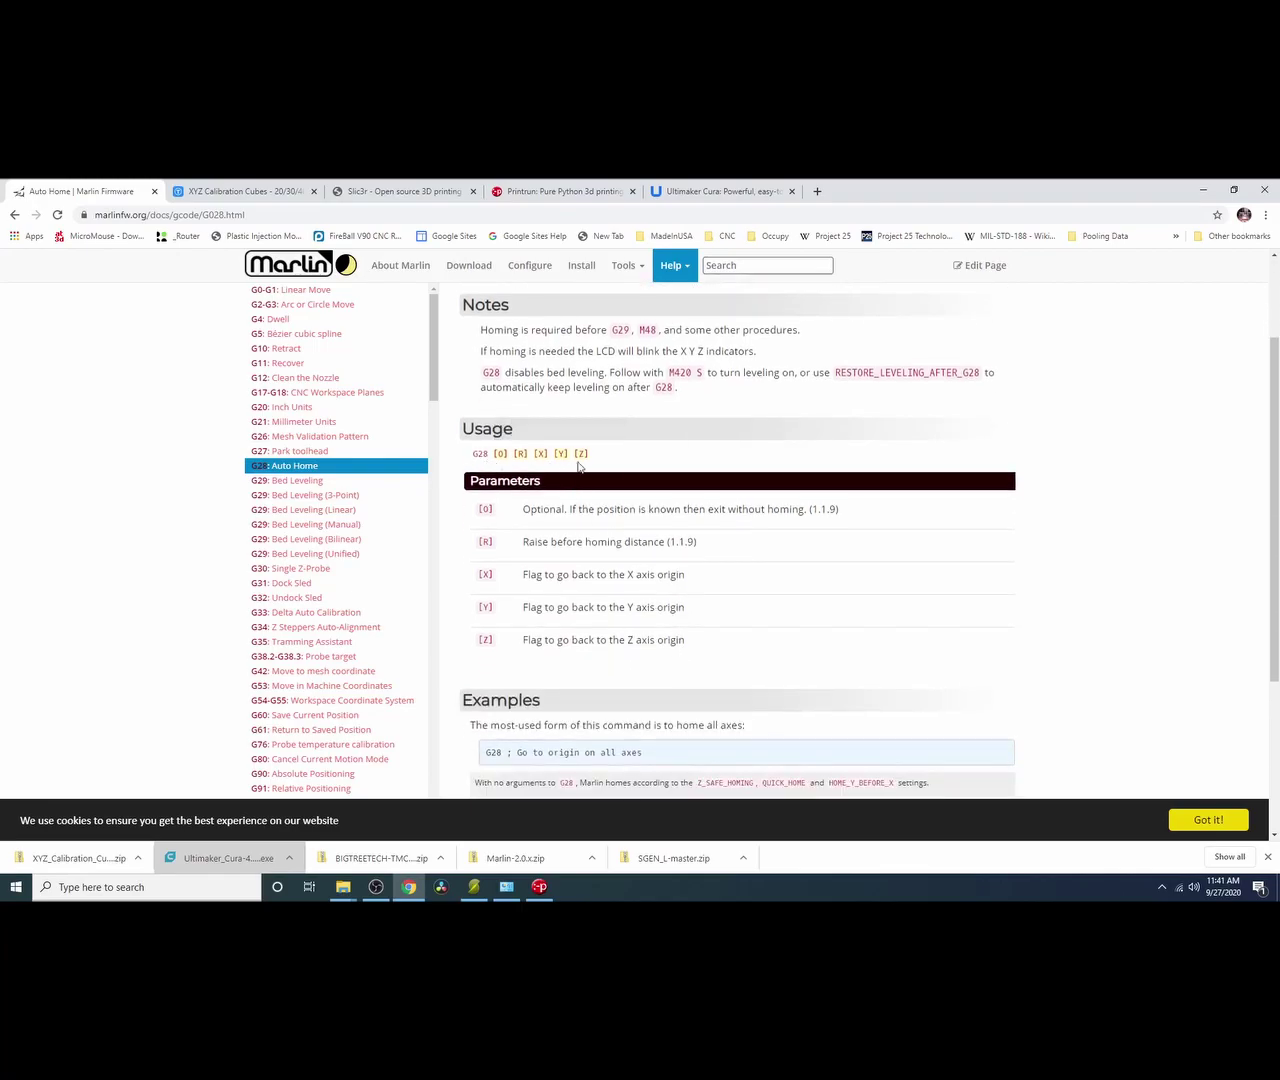
scroll(578, 466, "down", 3)
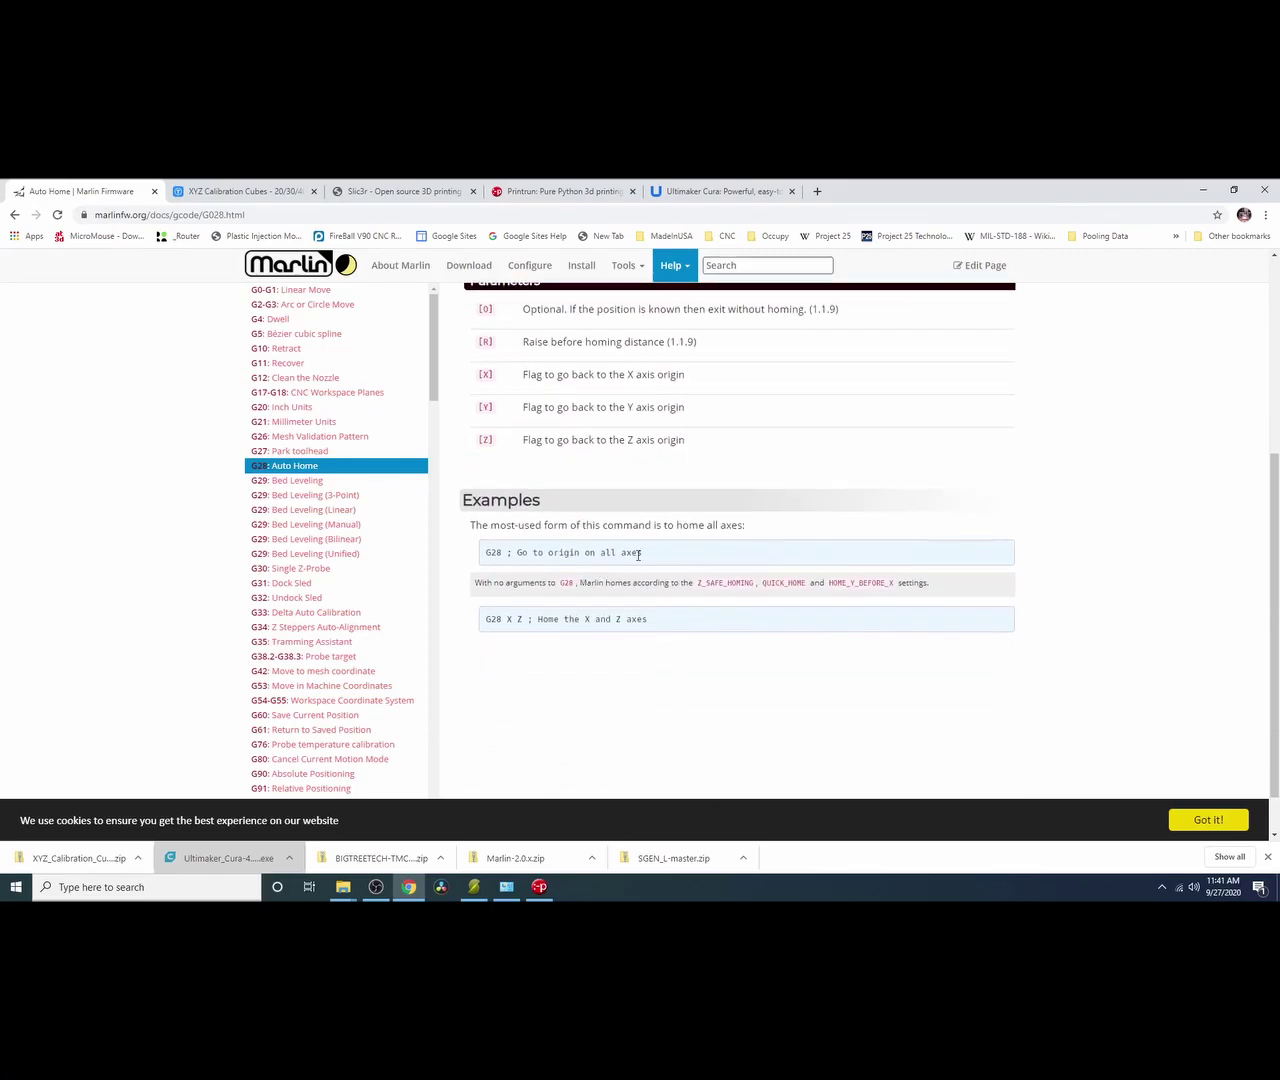
left_click_drag(654, 556, 485, 553)
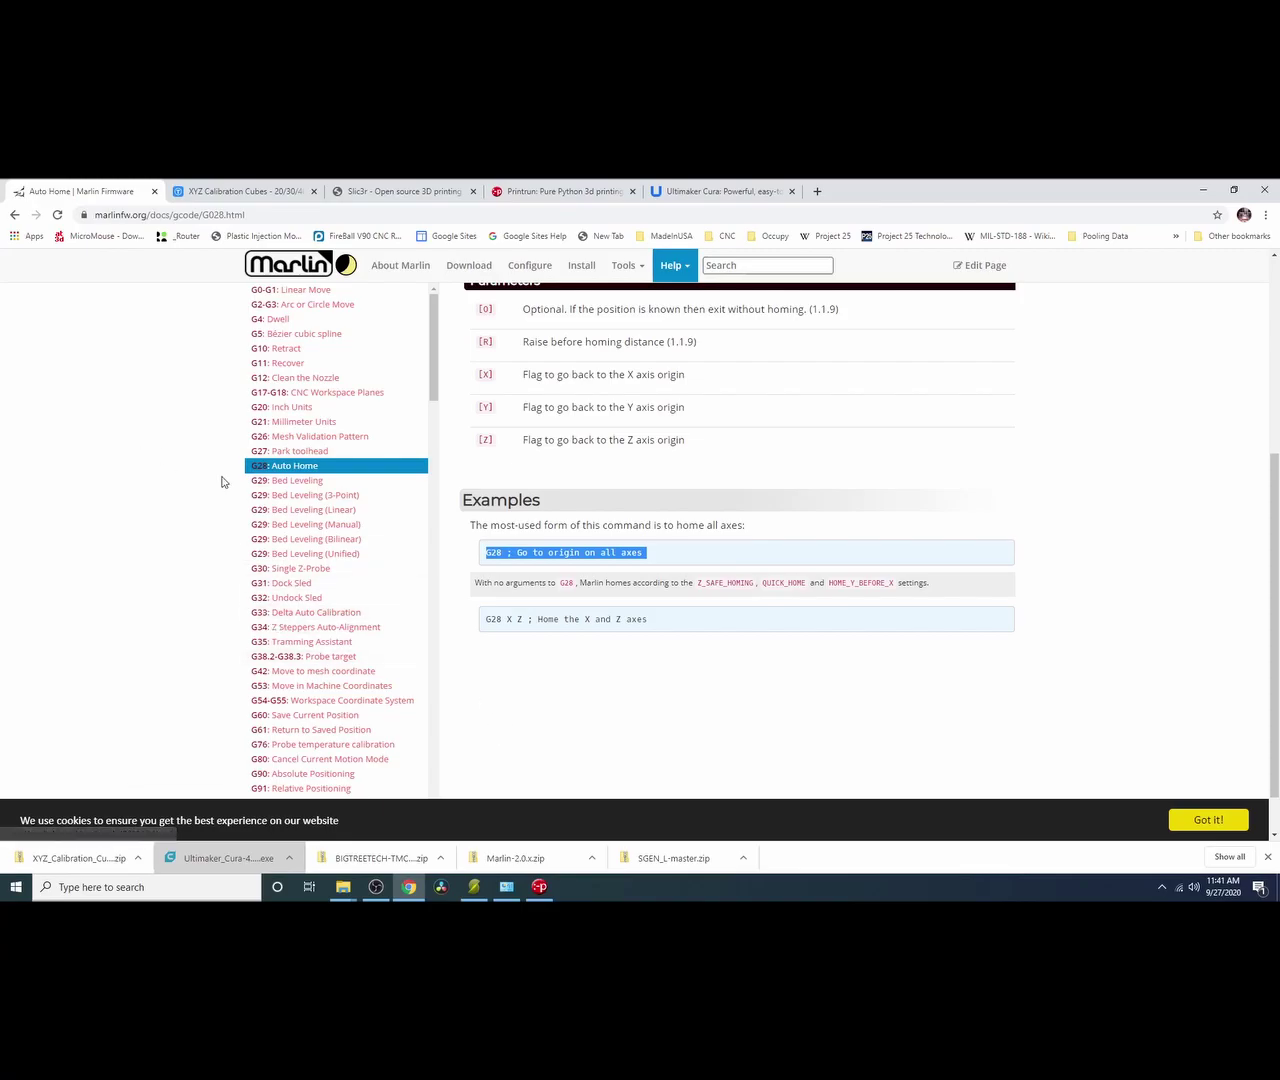
scroll(421, 560, "down", 2)
scroll(421, 560, "down", 2)
scroll(421, 560, "down", 2)
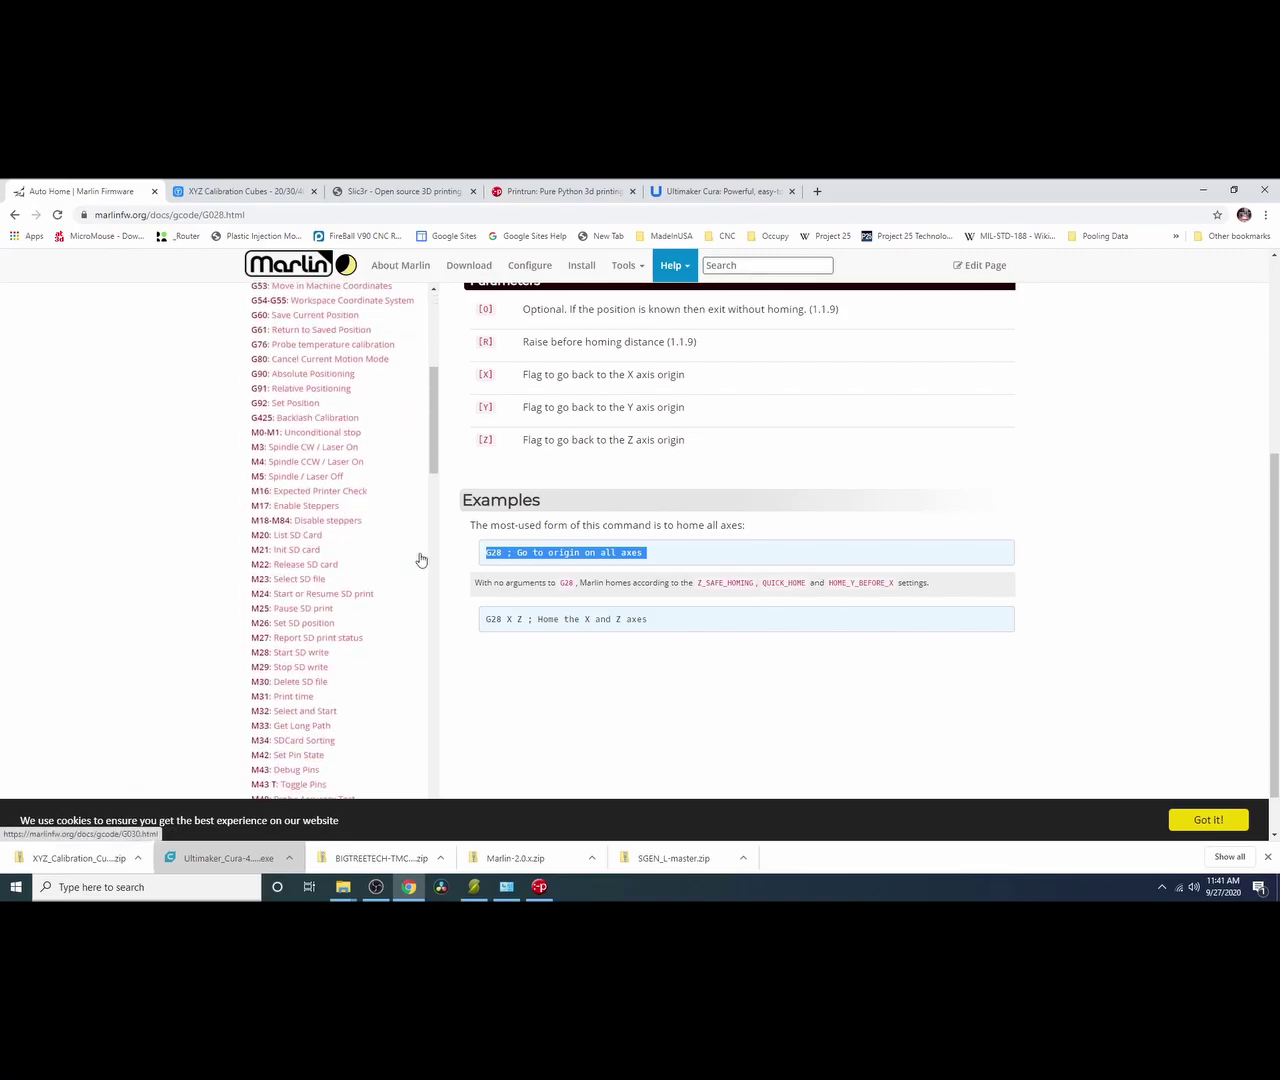
scroll(421, 560, "down", 1)
scroll(421, 560, "down", 1)
scroll(421, 560, "down", 1)
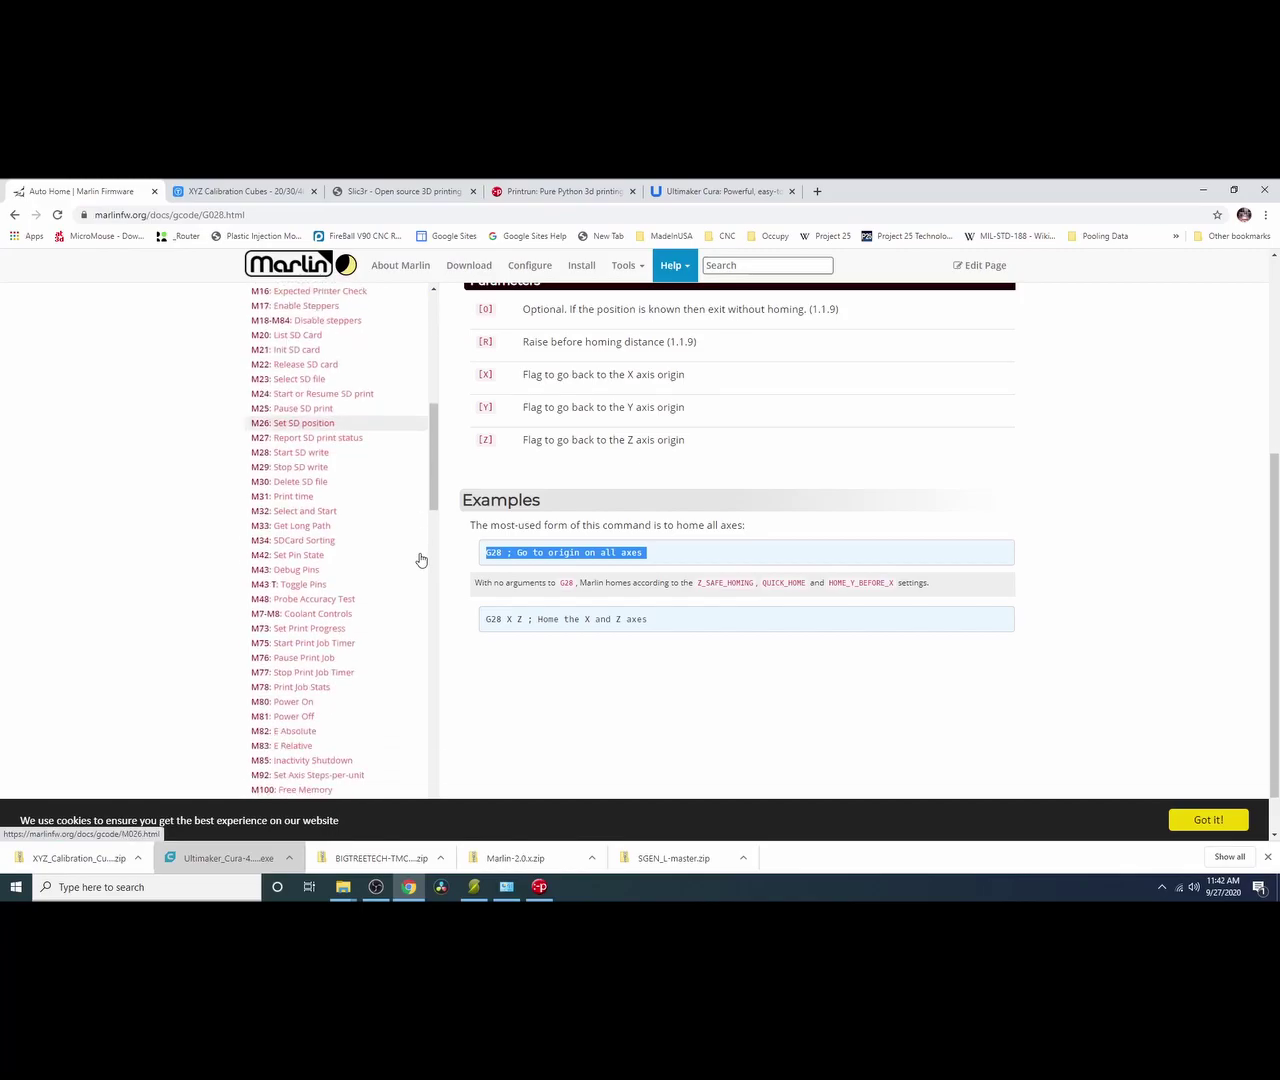
scroll(400, 558, "down", 2)
scroll(400, 558, "down", 4)
scroll(400, 558, "down", 4)
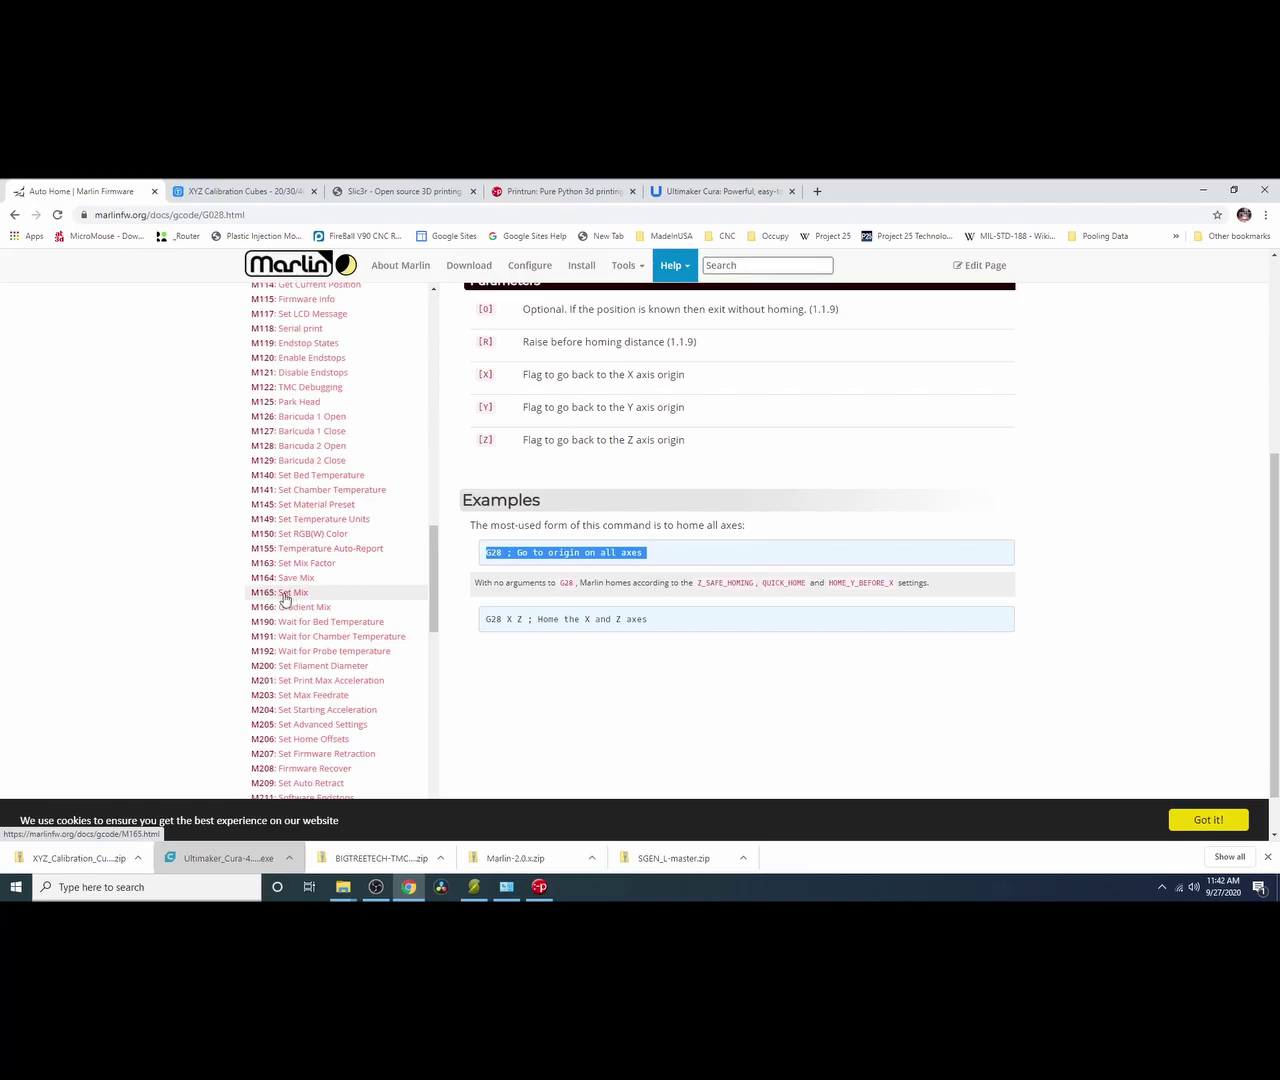
scroll(290, 565, "up", 3)
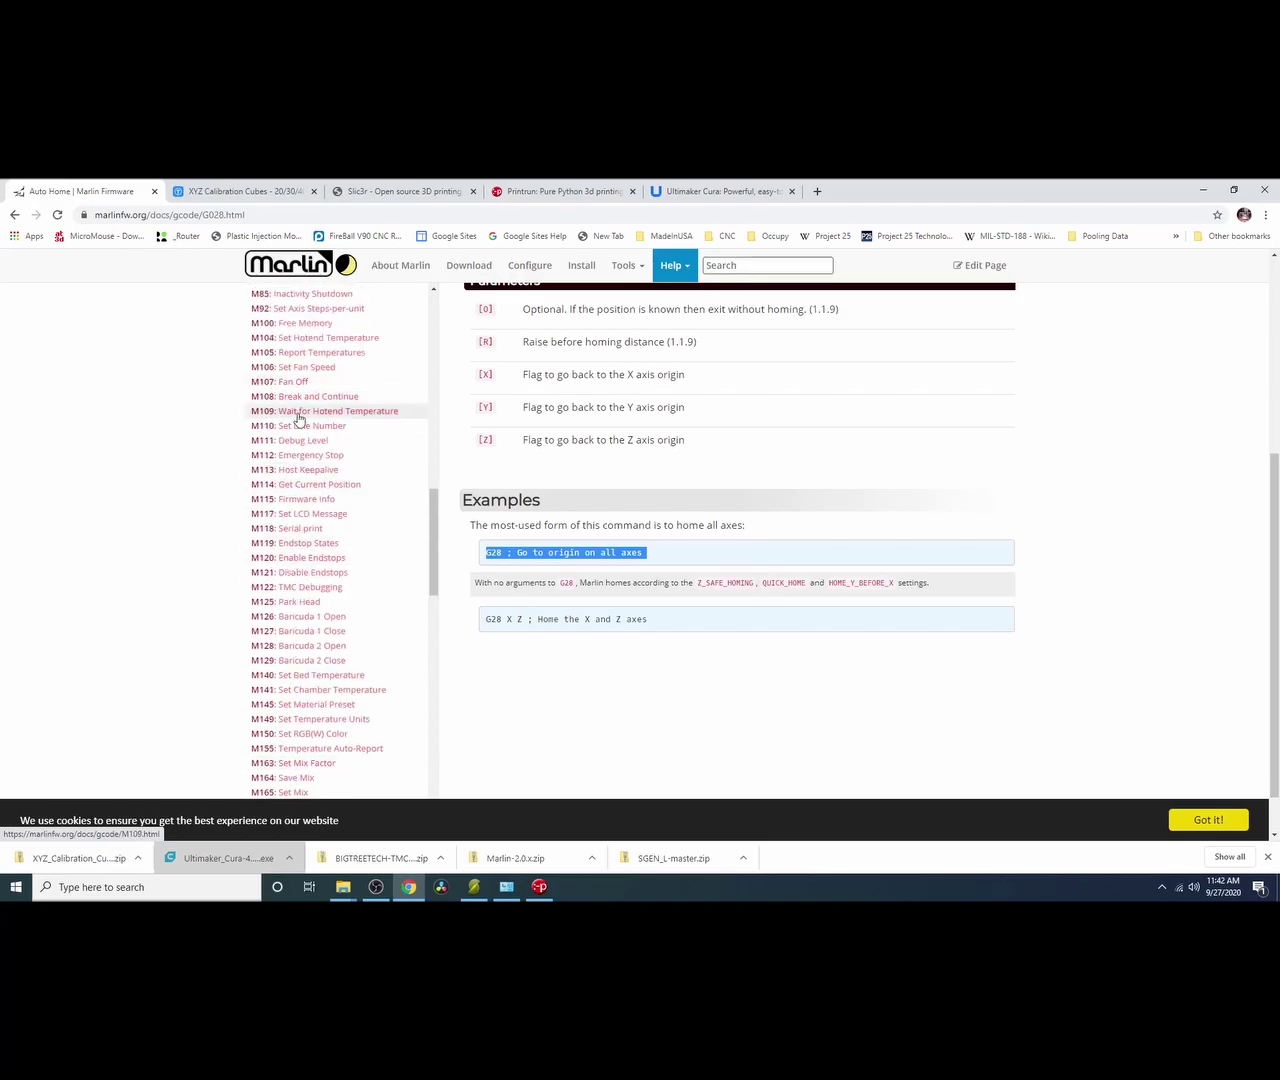
left_click(293, 543)
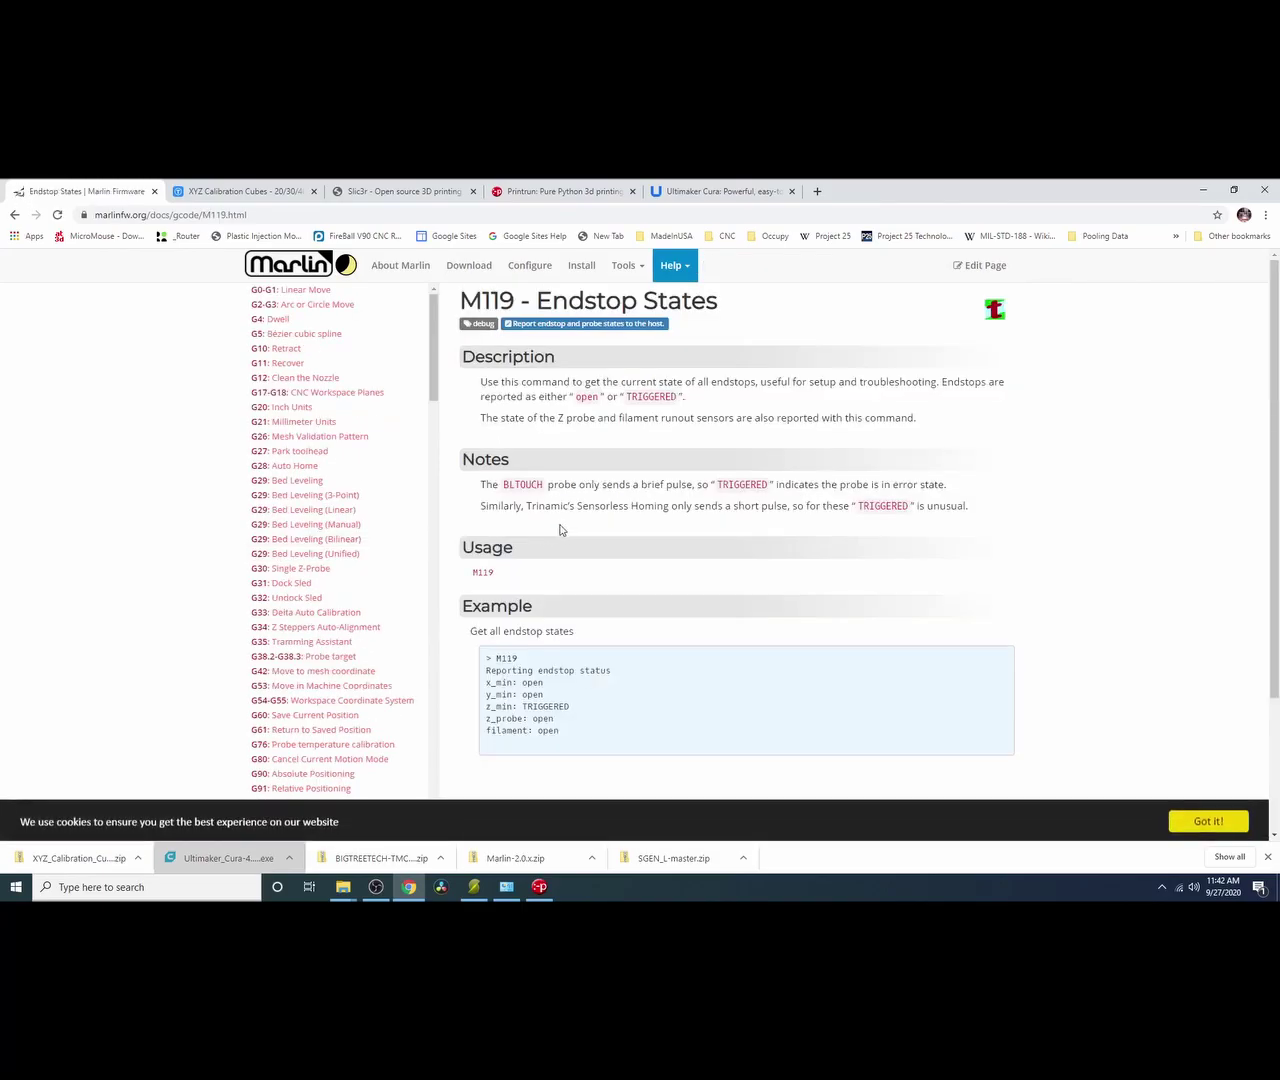
left_click_drag(576, 721, 485, 657)
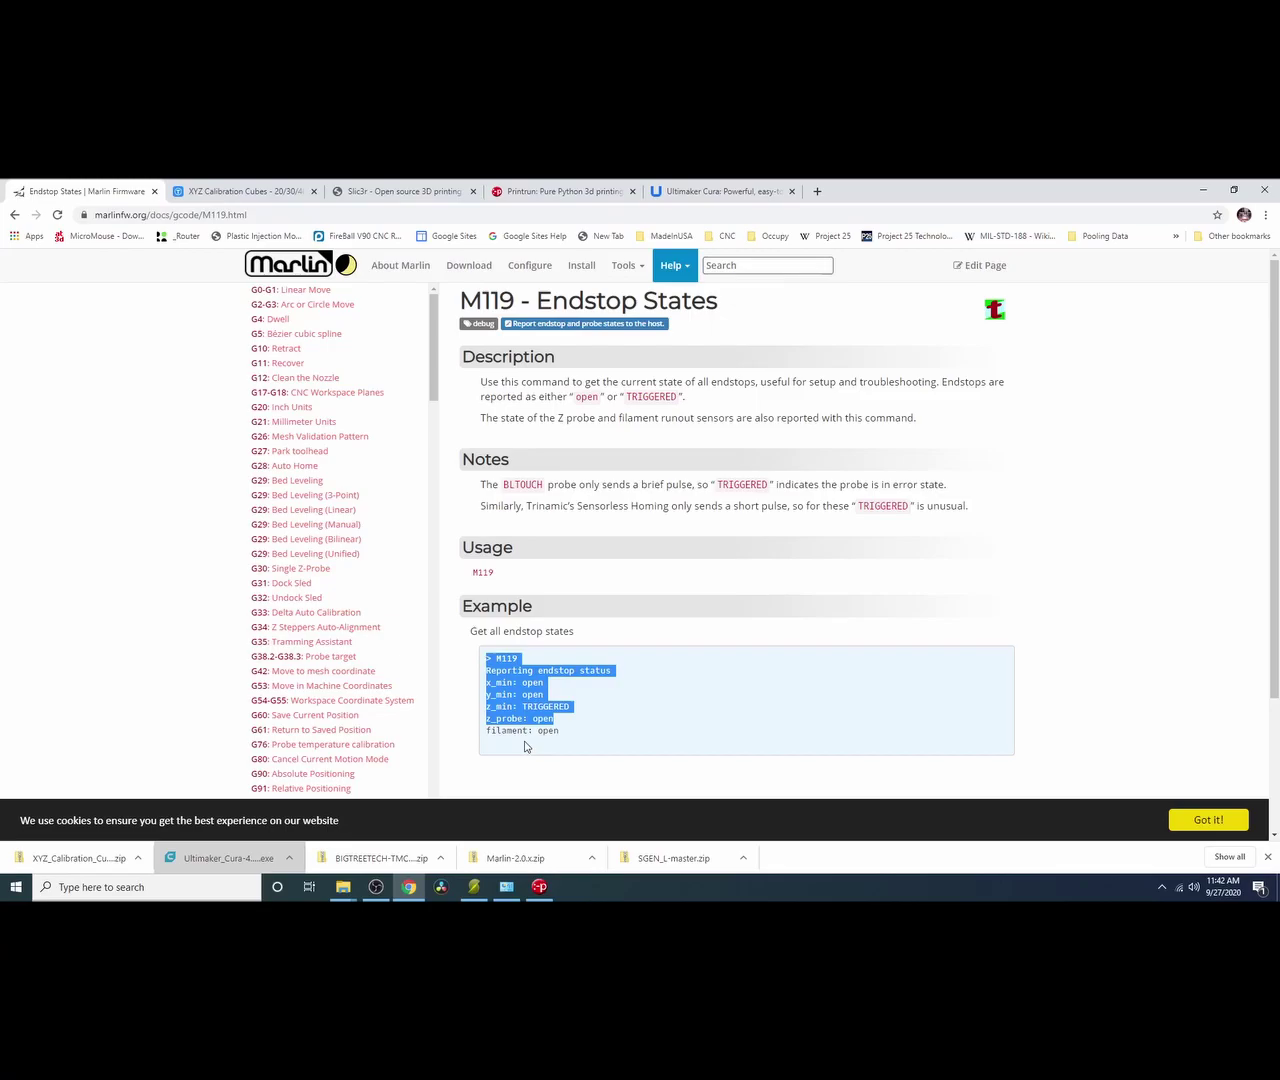
scroll(279, 450, "down", 2)
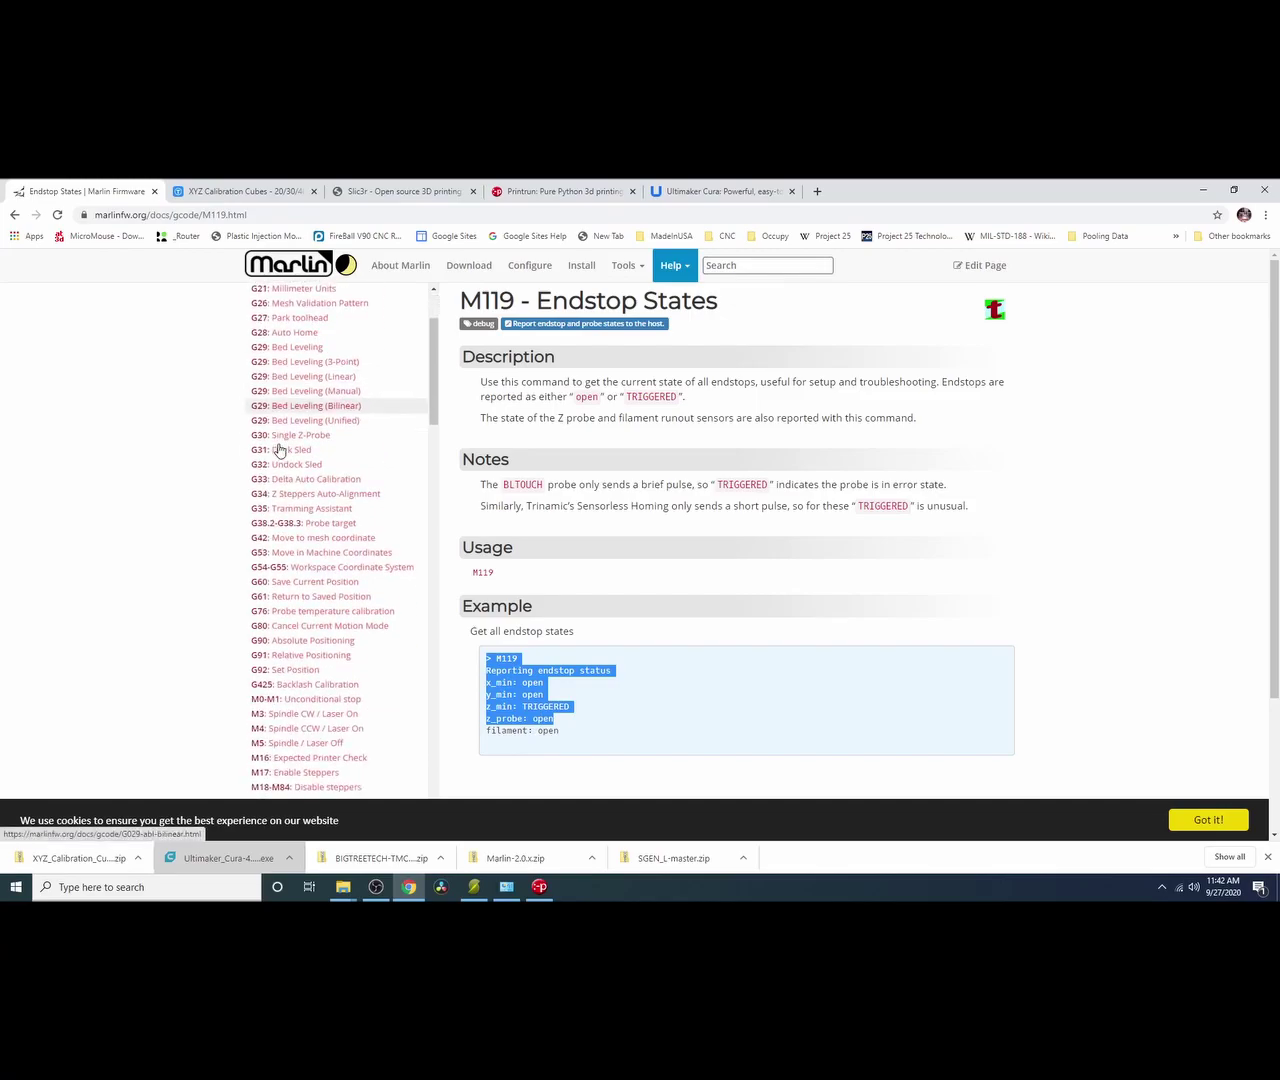
scroll(276, 446, "down", 2)
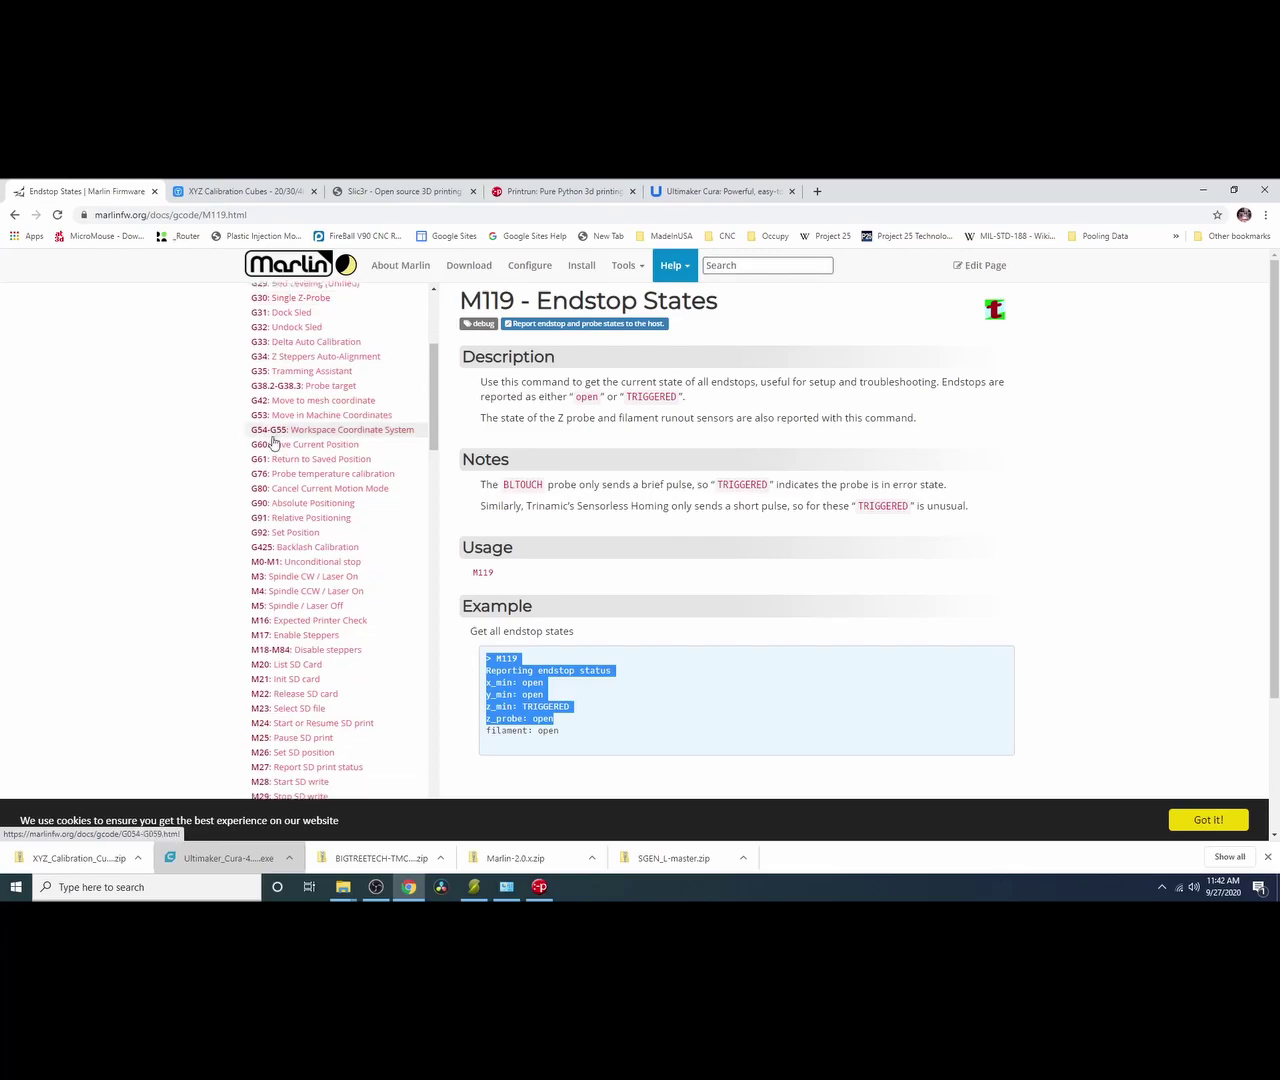
scroll(273, 443, "down", 2)
scroll(273, 443, "down", 1)
scroll(273, 443, "down", 1)
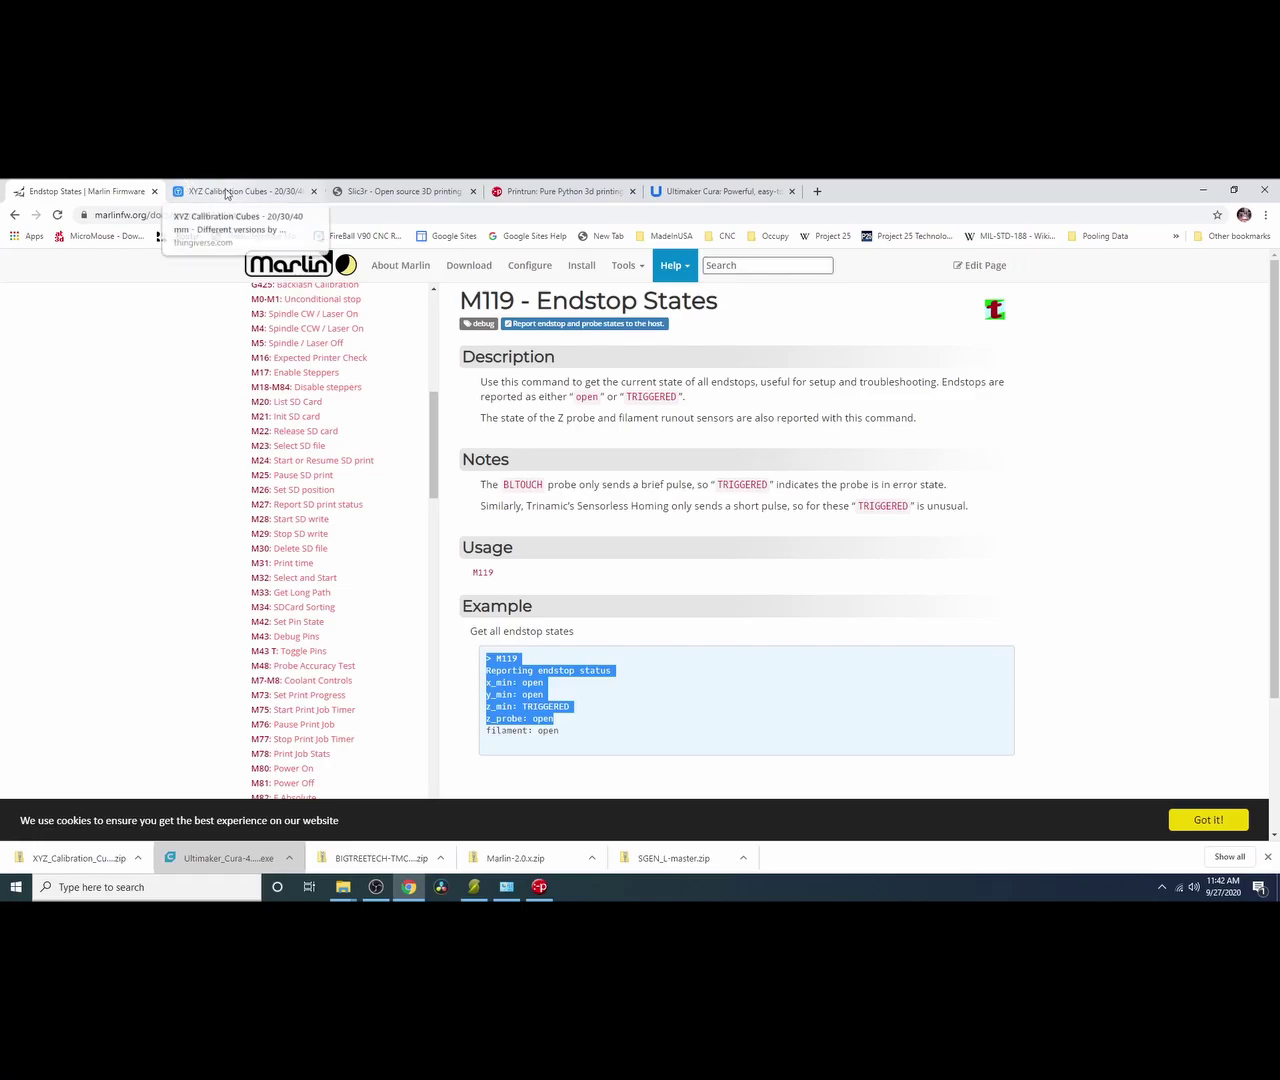
Switch to the XYZ Calibration Cubes project tab, then bring up File Explorer.
left_click(228, 191)
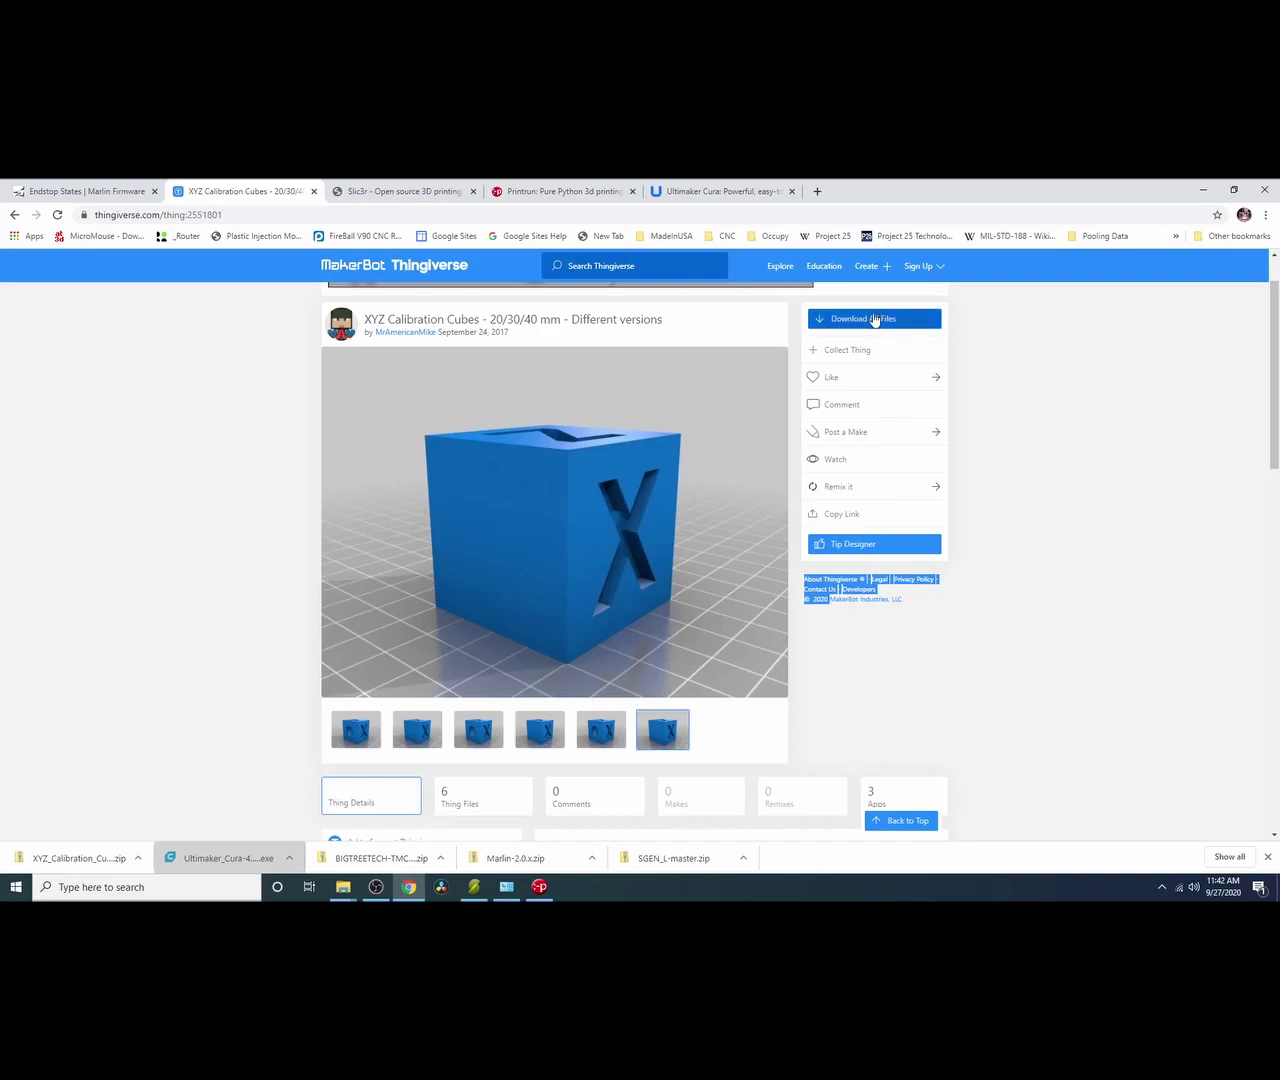
mouse_move(554, 520)
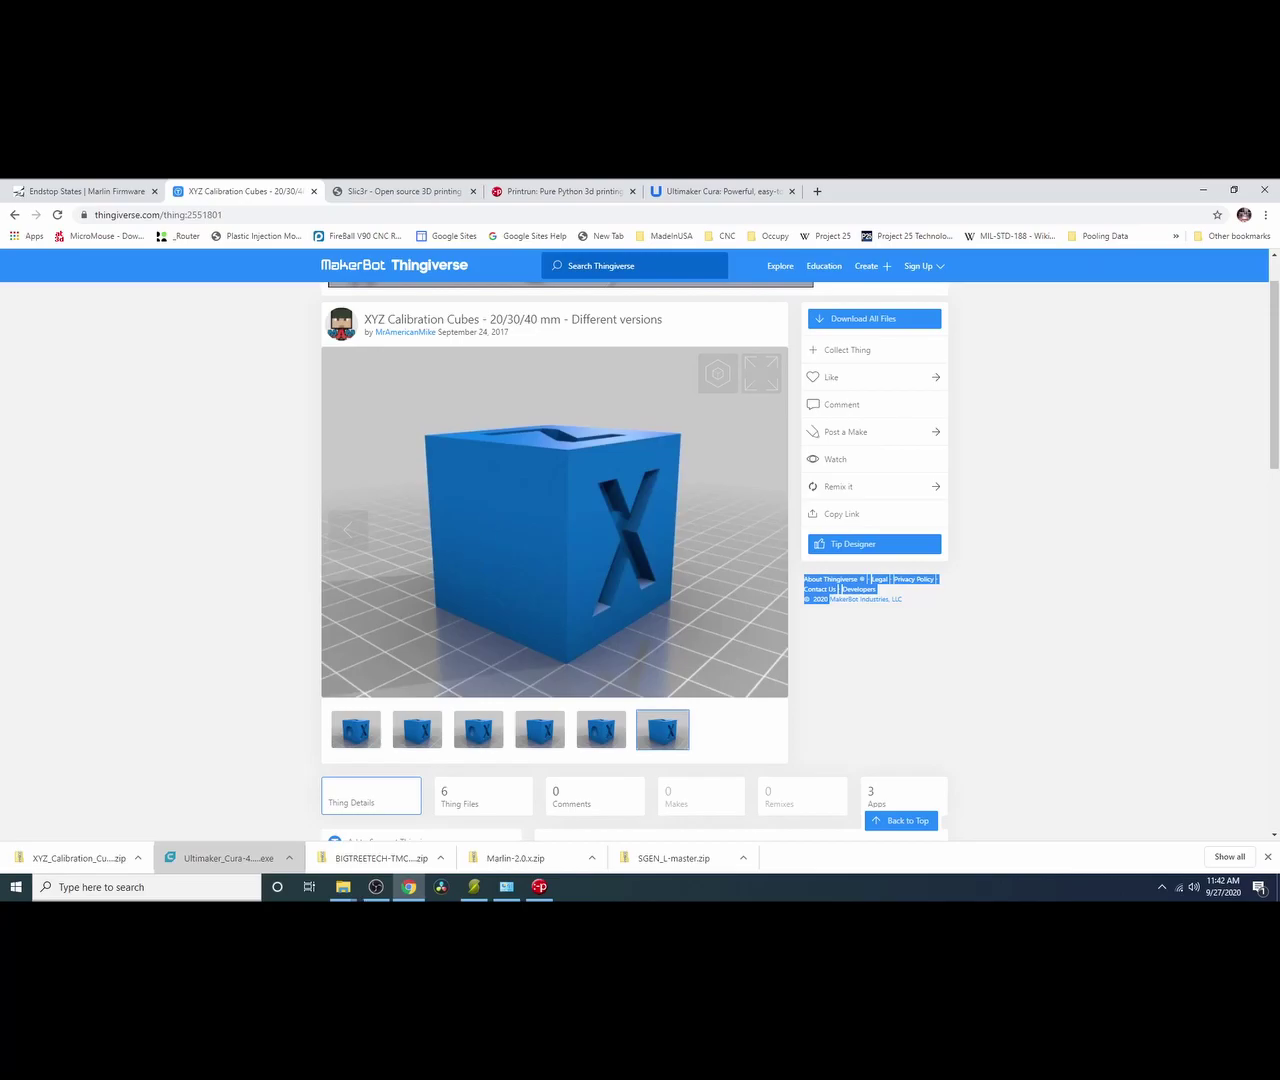
left_click(341, 890)
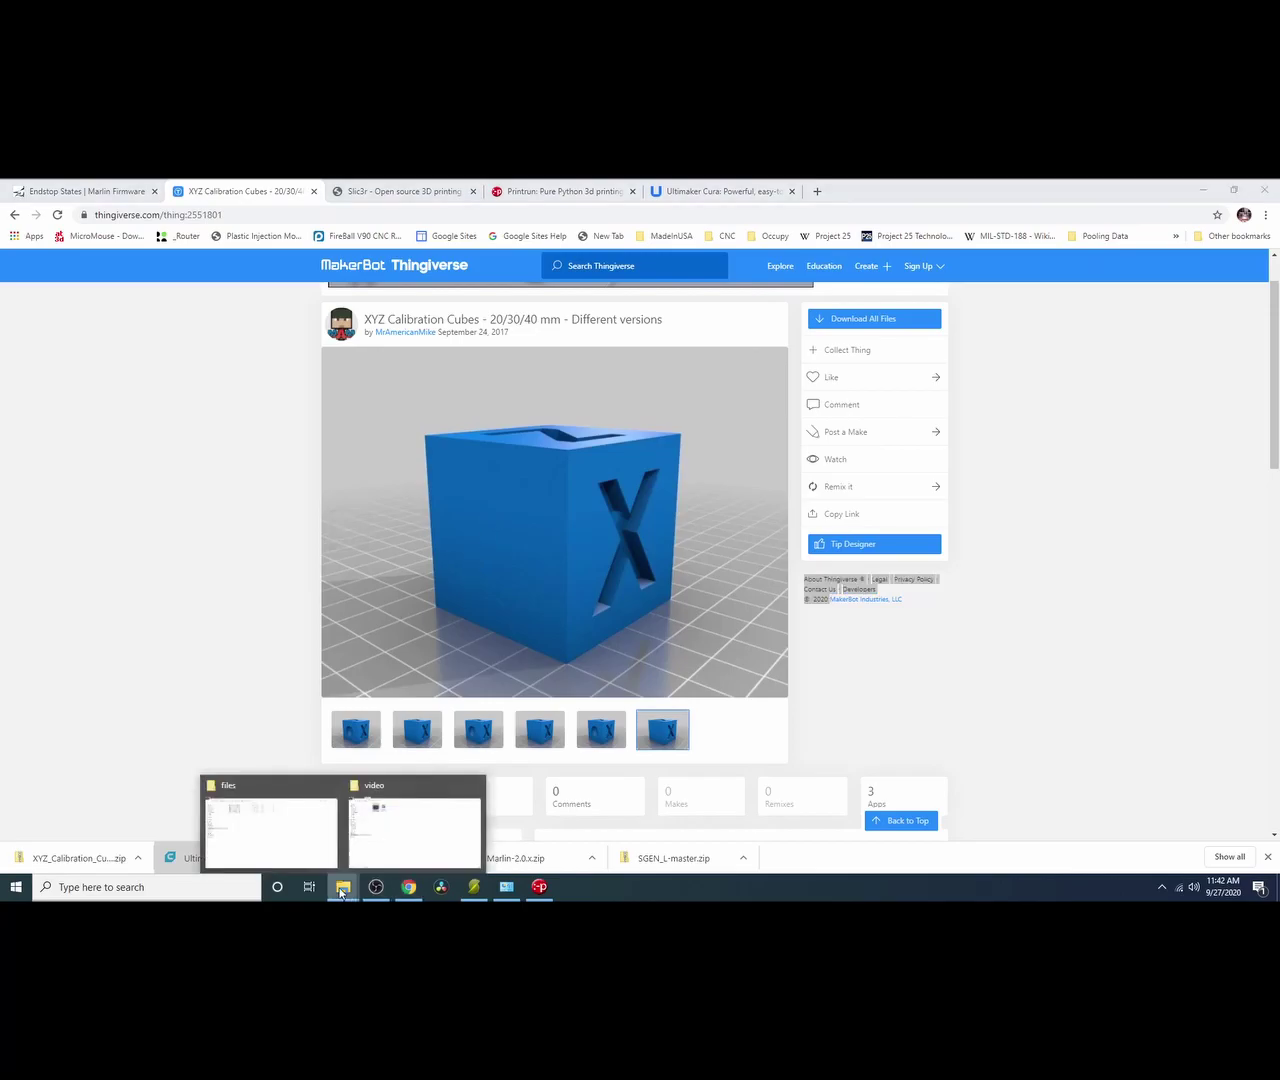
Browse the calibration cubes folder, check the images folder, then open the STL files folder.
left_click(311, 829)
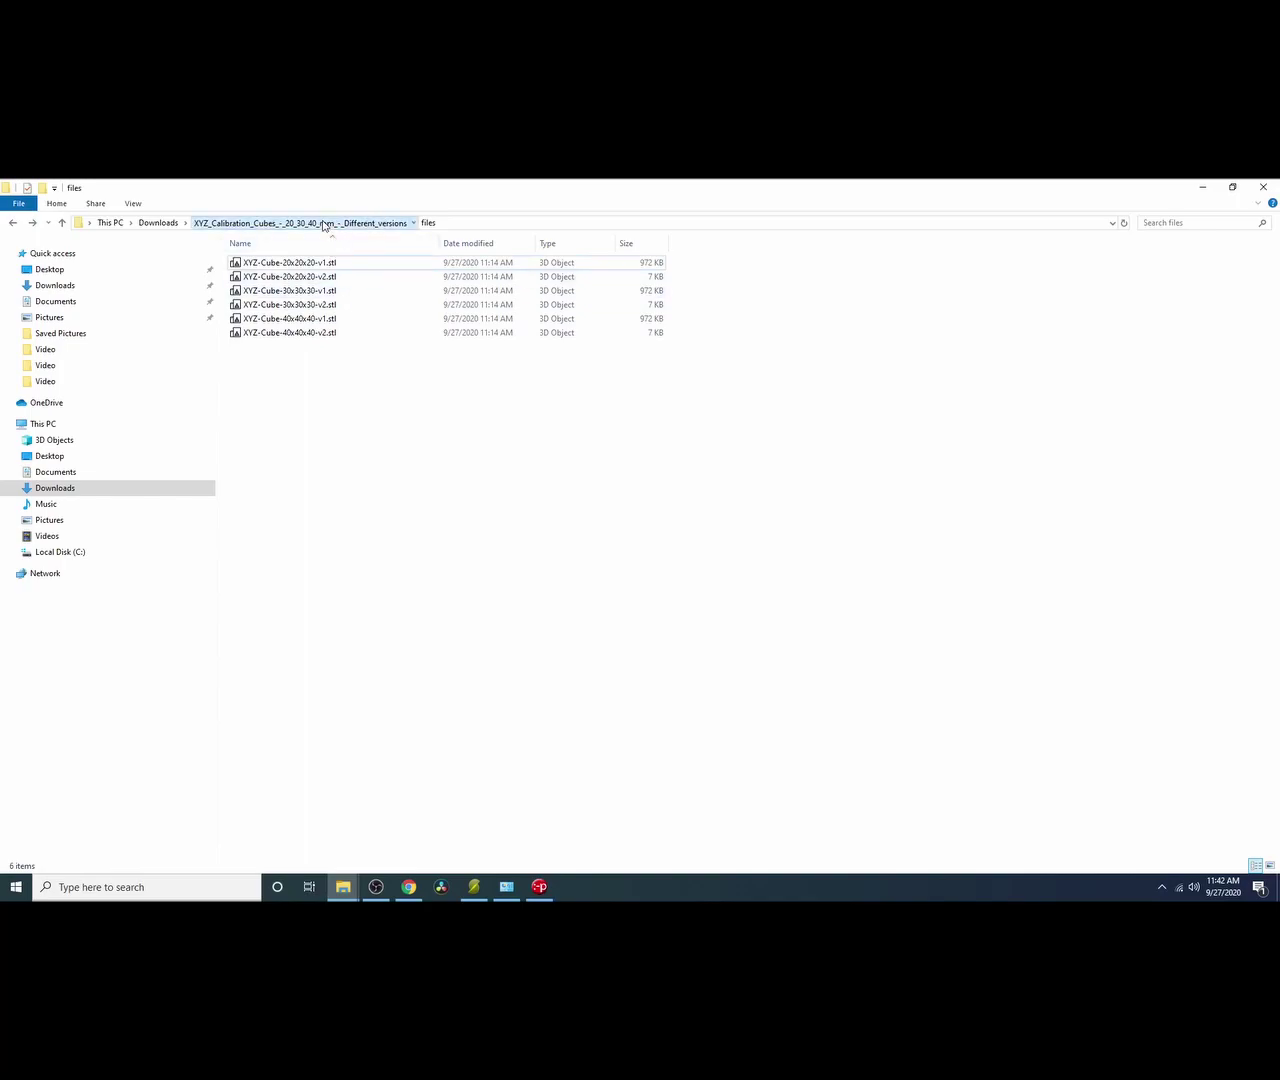
left_click(381, 222)
left_click(253, 278)
double_click(253, 279)
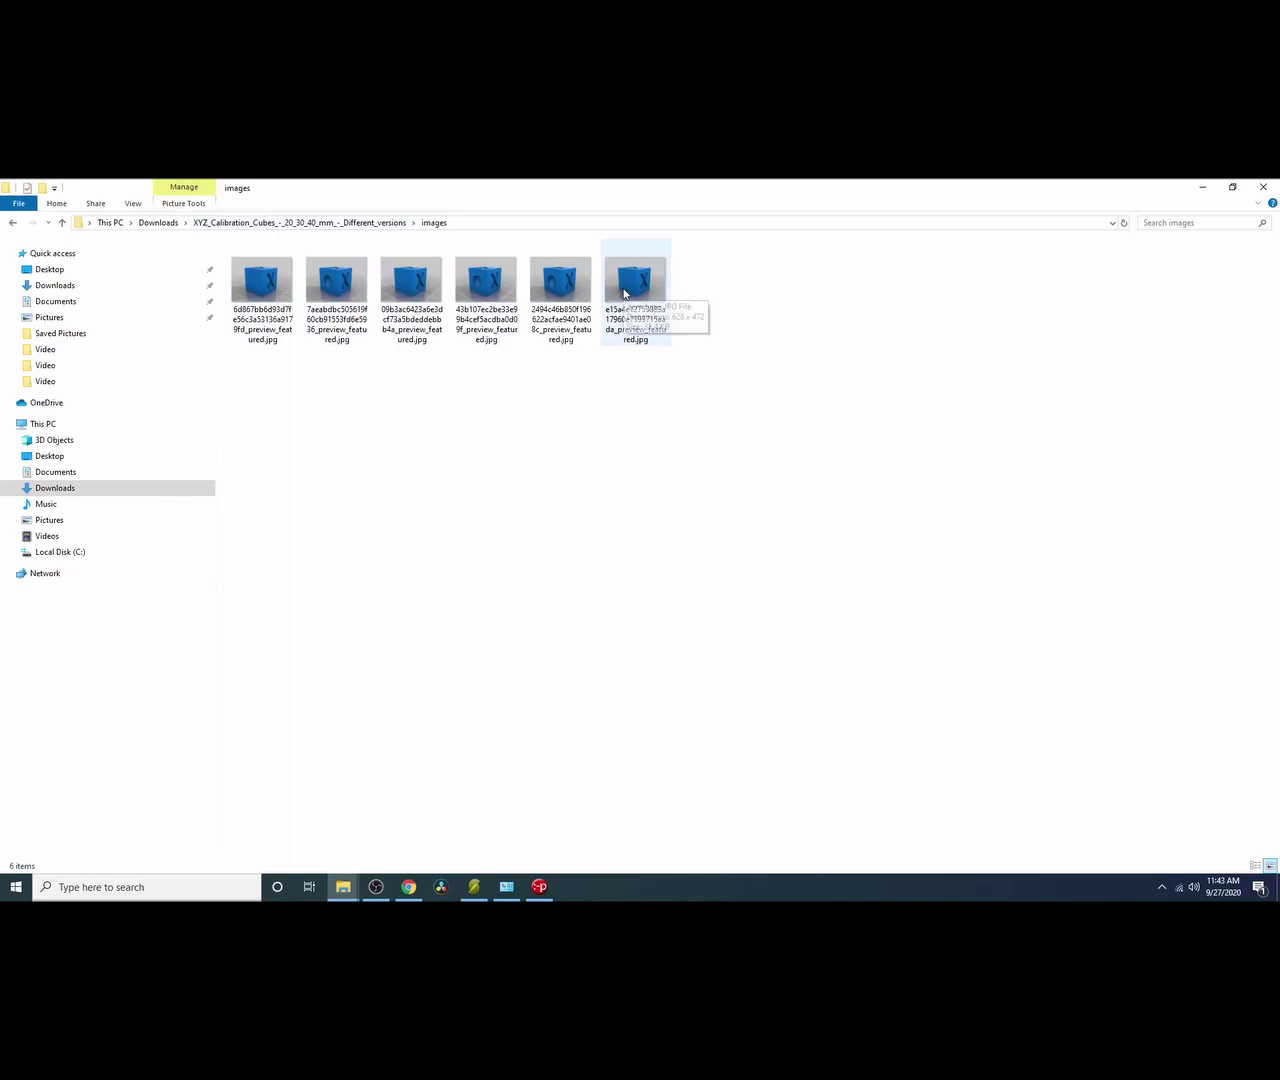
left_click(375, 222)
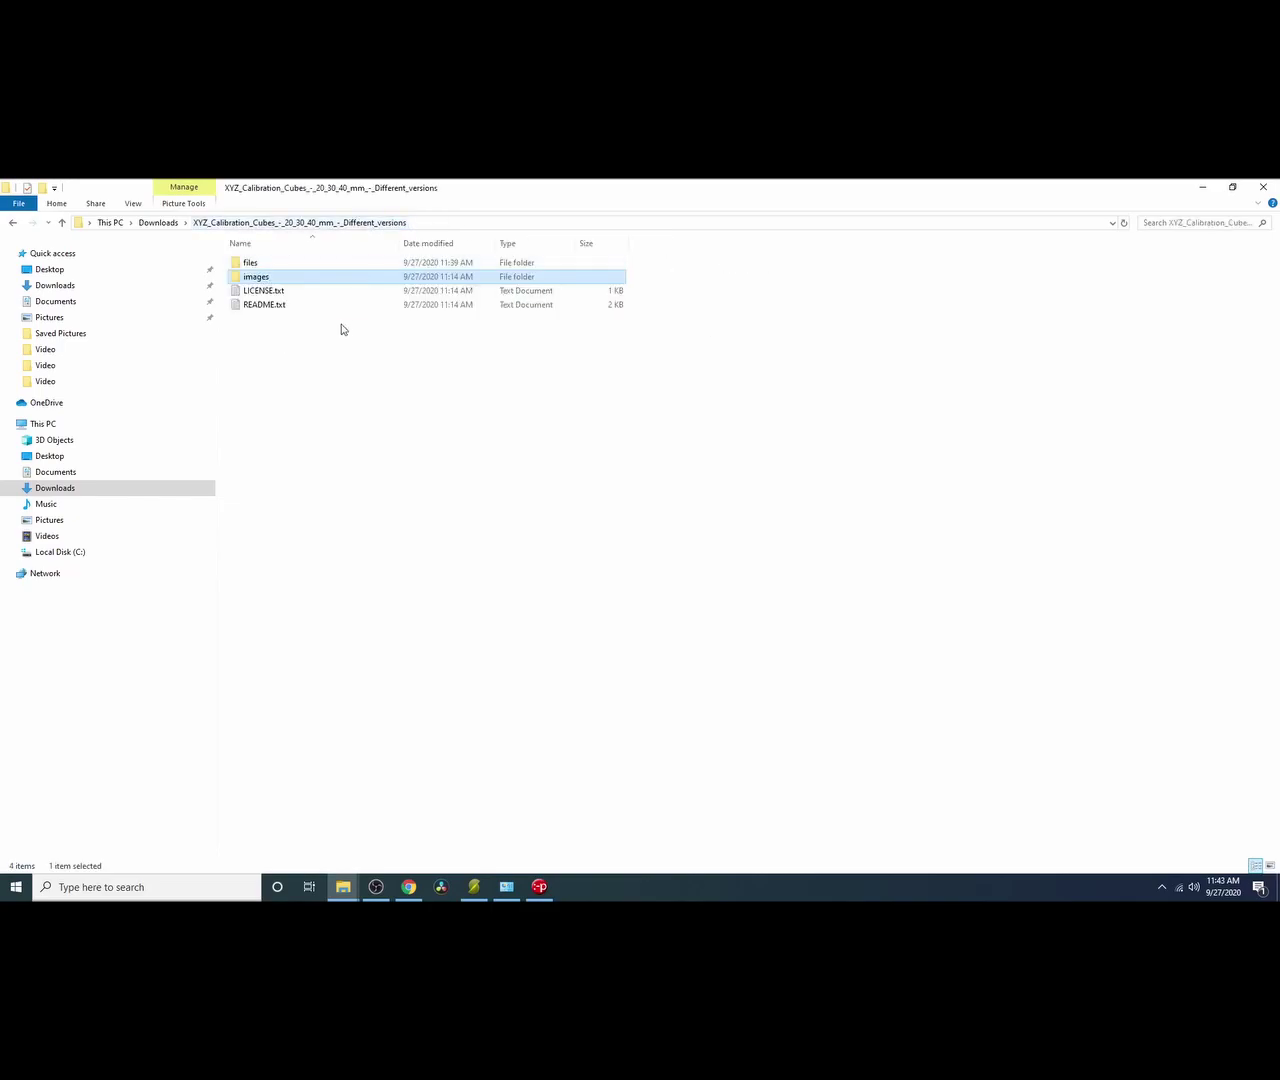
double_click(250, 264)
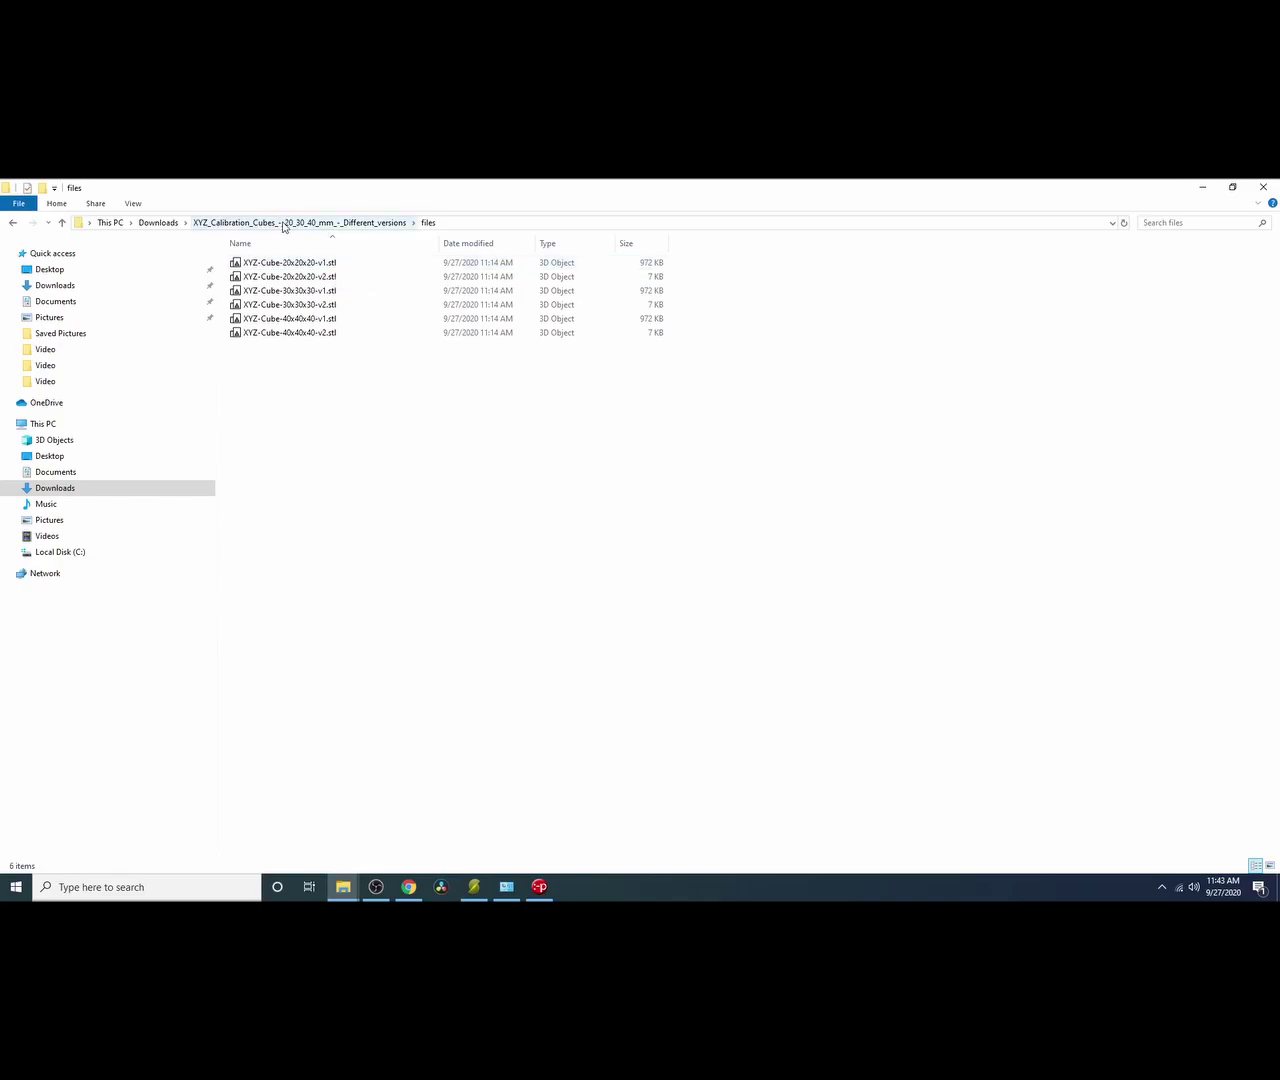
In Slic3r, add XYZ-Cube-20x20x20-v1.stl to the plate.
left_click(475, 887)
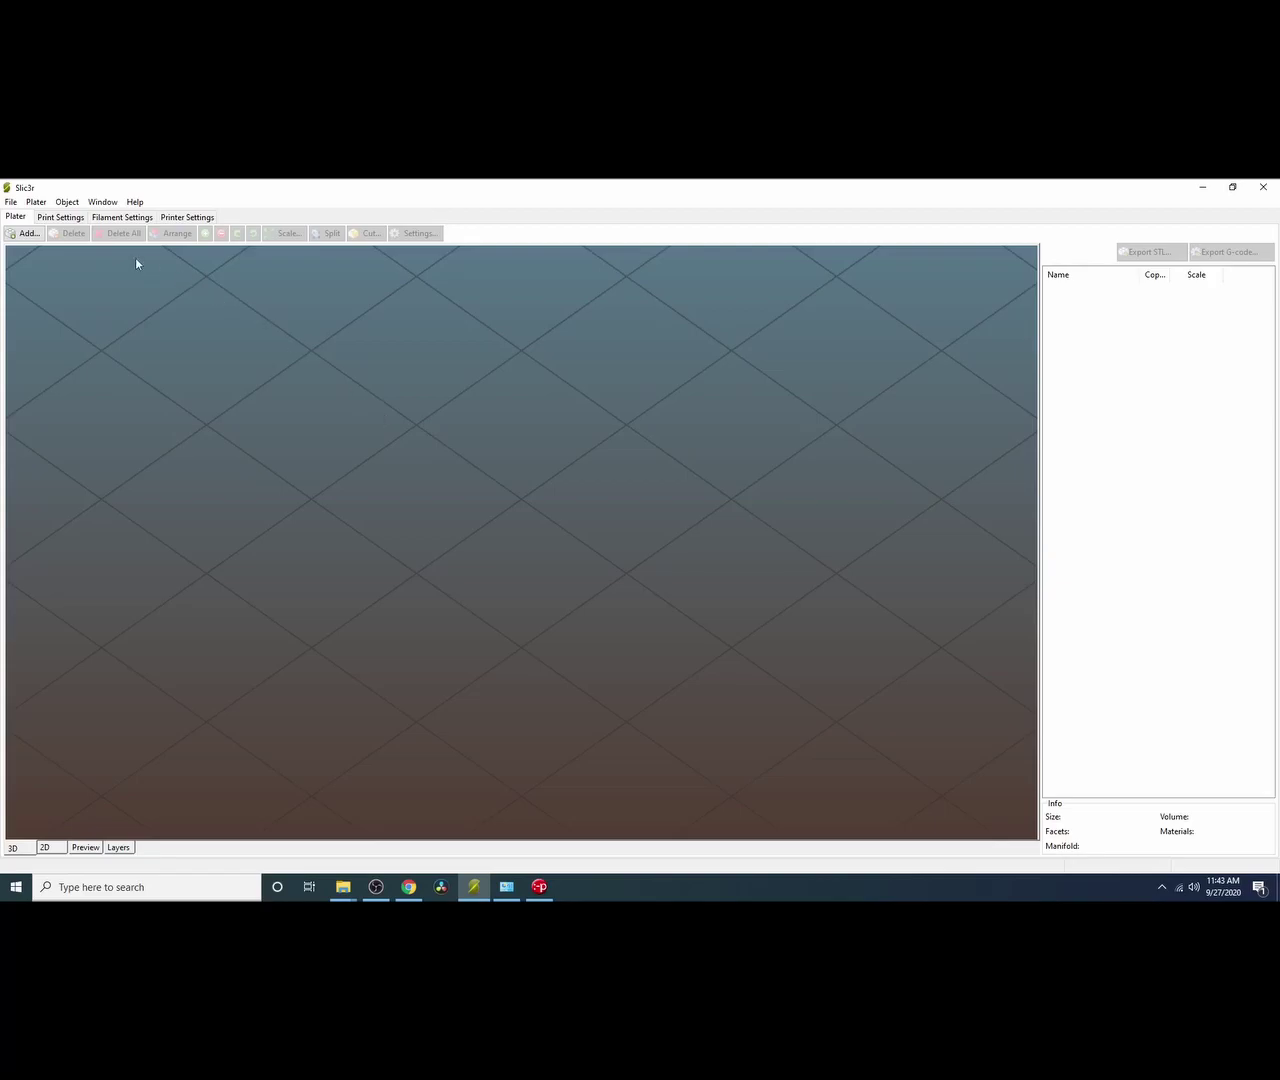
left_click(25, 234)
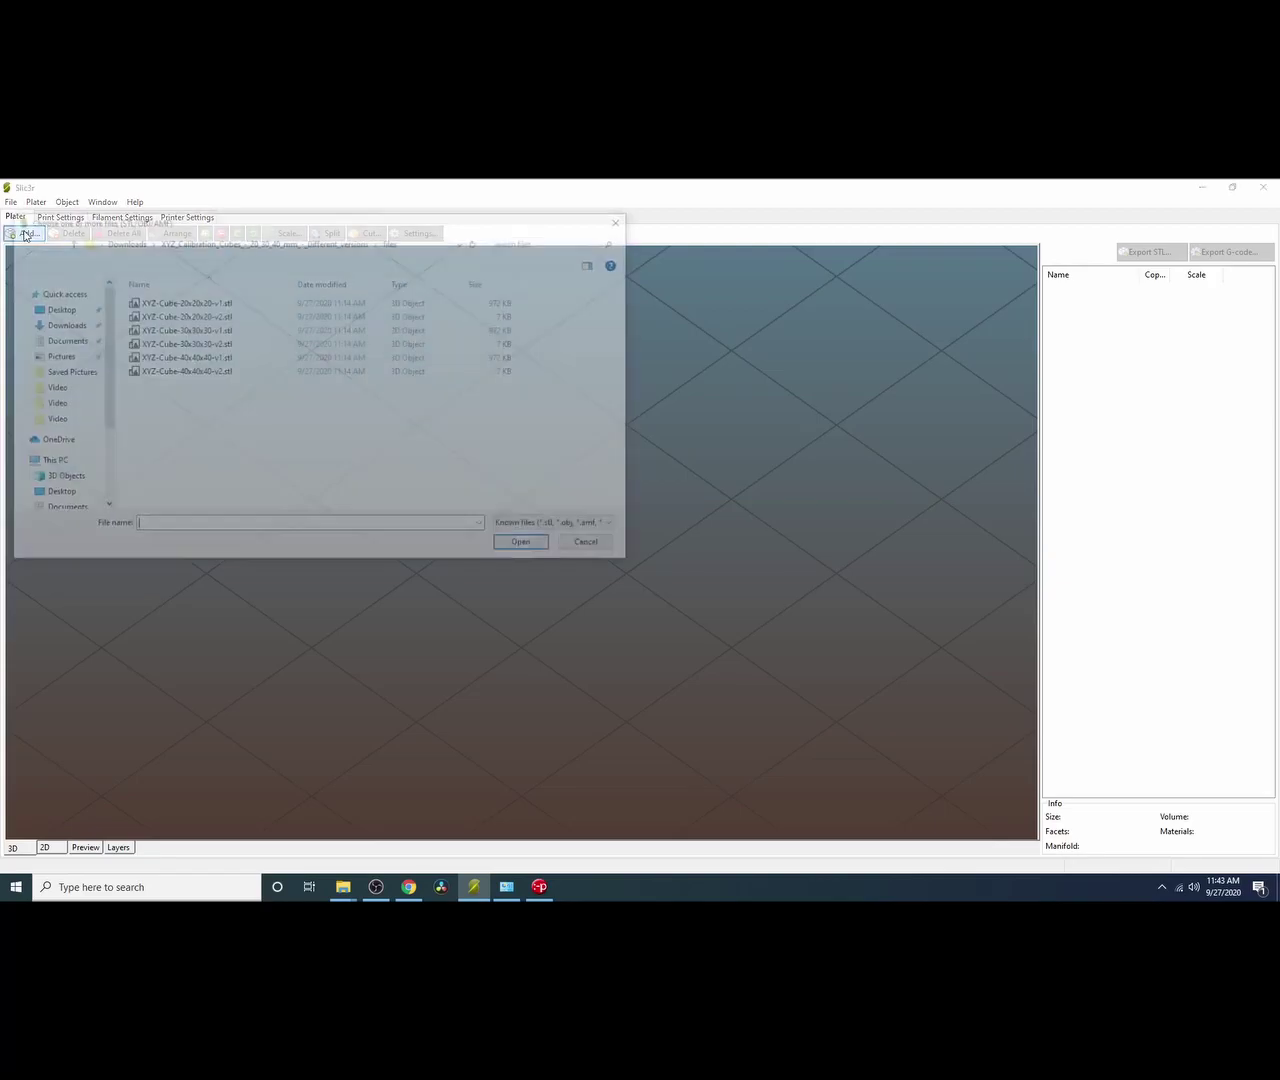
left_click(195, 302)
left_click(526, 547)
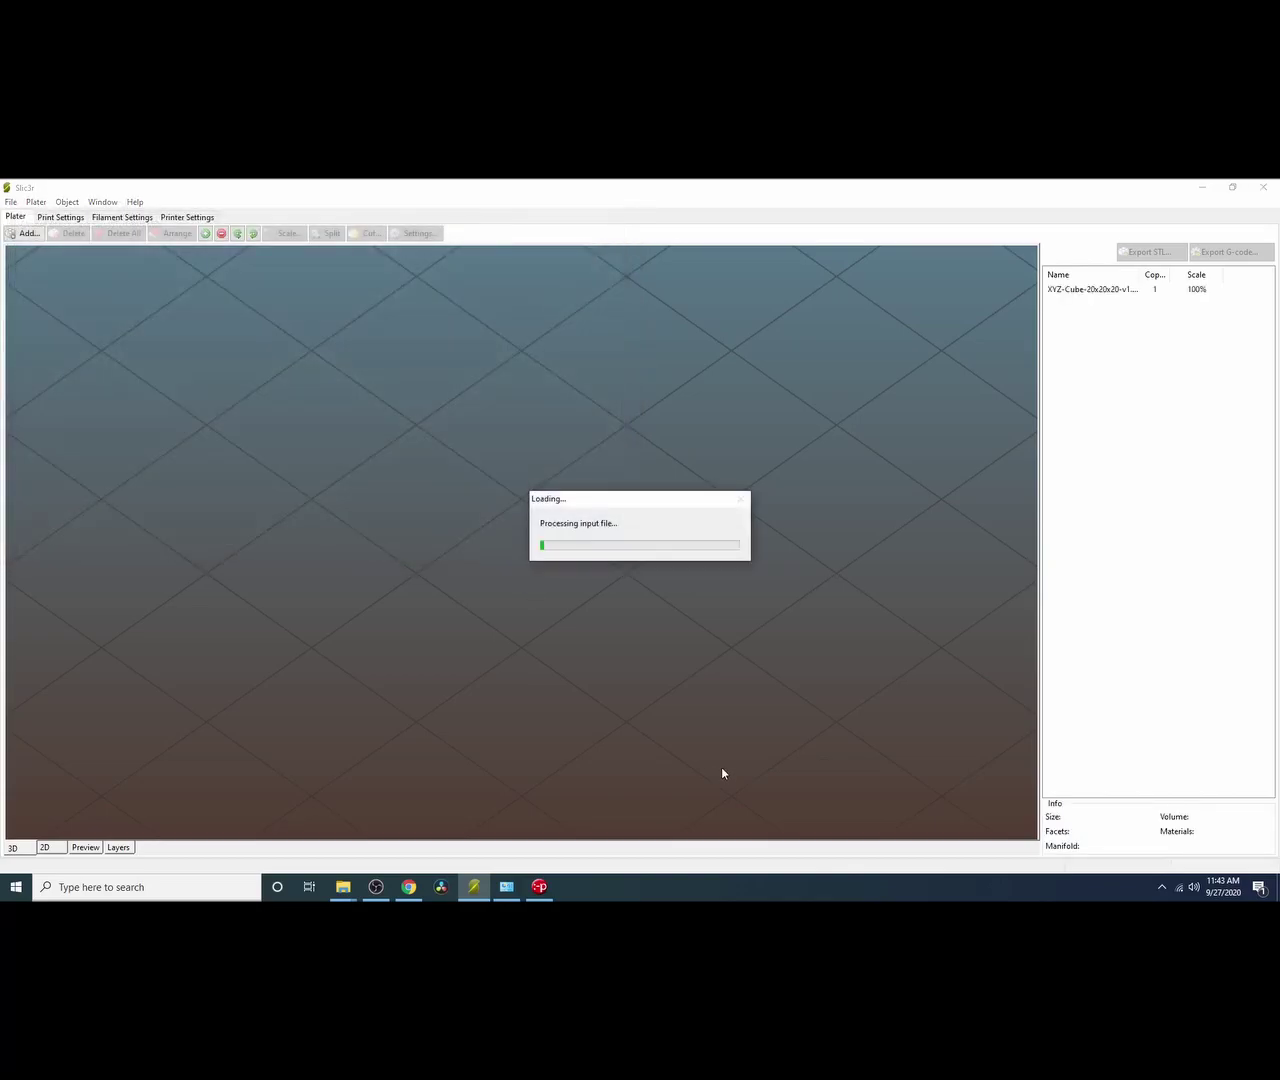
scroll(661, 705, "up", 3)
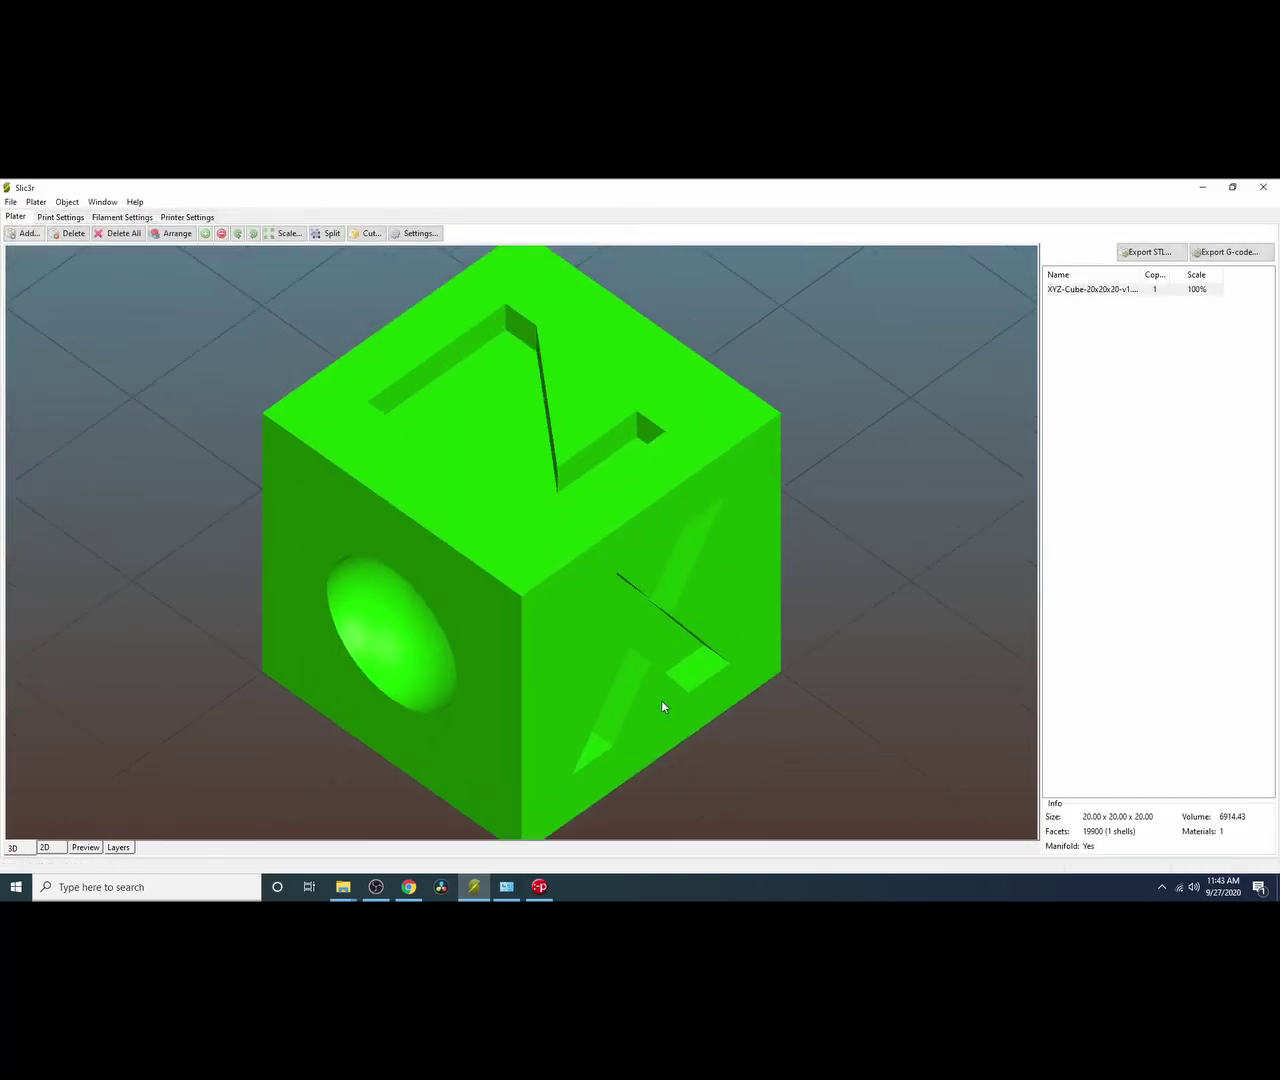
scroll(661, 705, "down", 4)
scroll(669, 718, "down", 2)
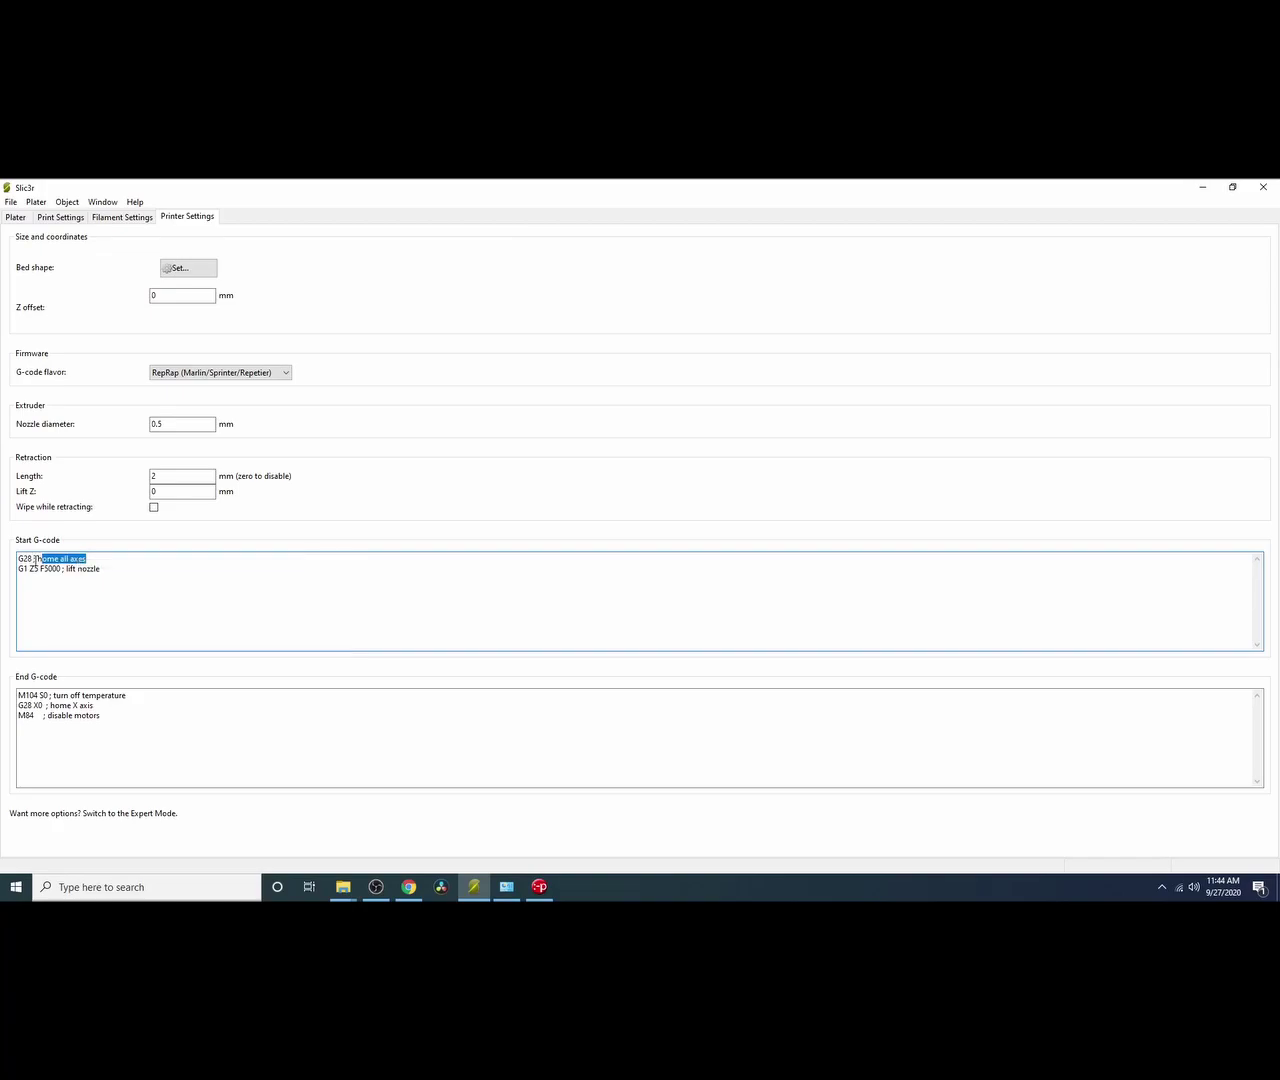
Inspect the start G-code's home-all-axes and G1 Z5 lines, then return to the Plater.
left_click_drag(36, 559, 94, 559)
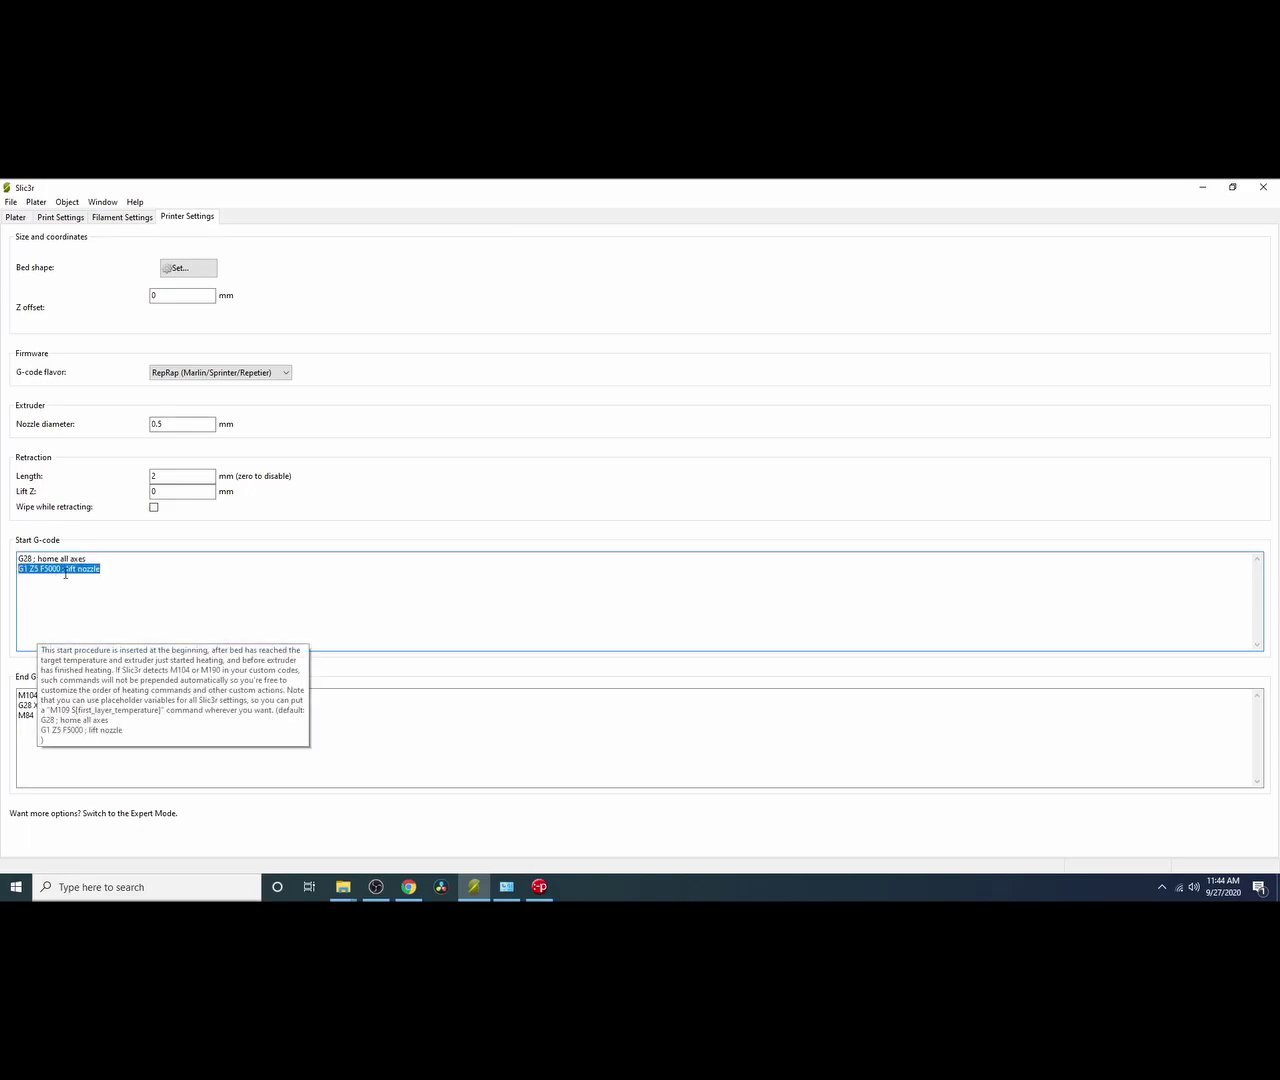
left_click(64, 573)
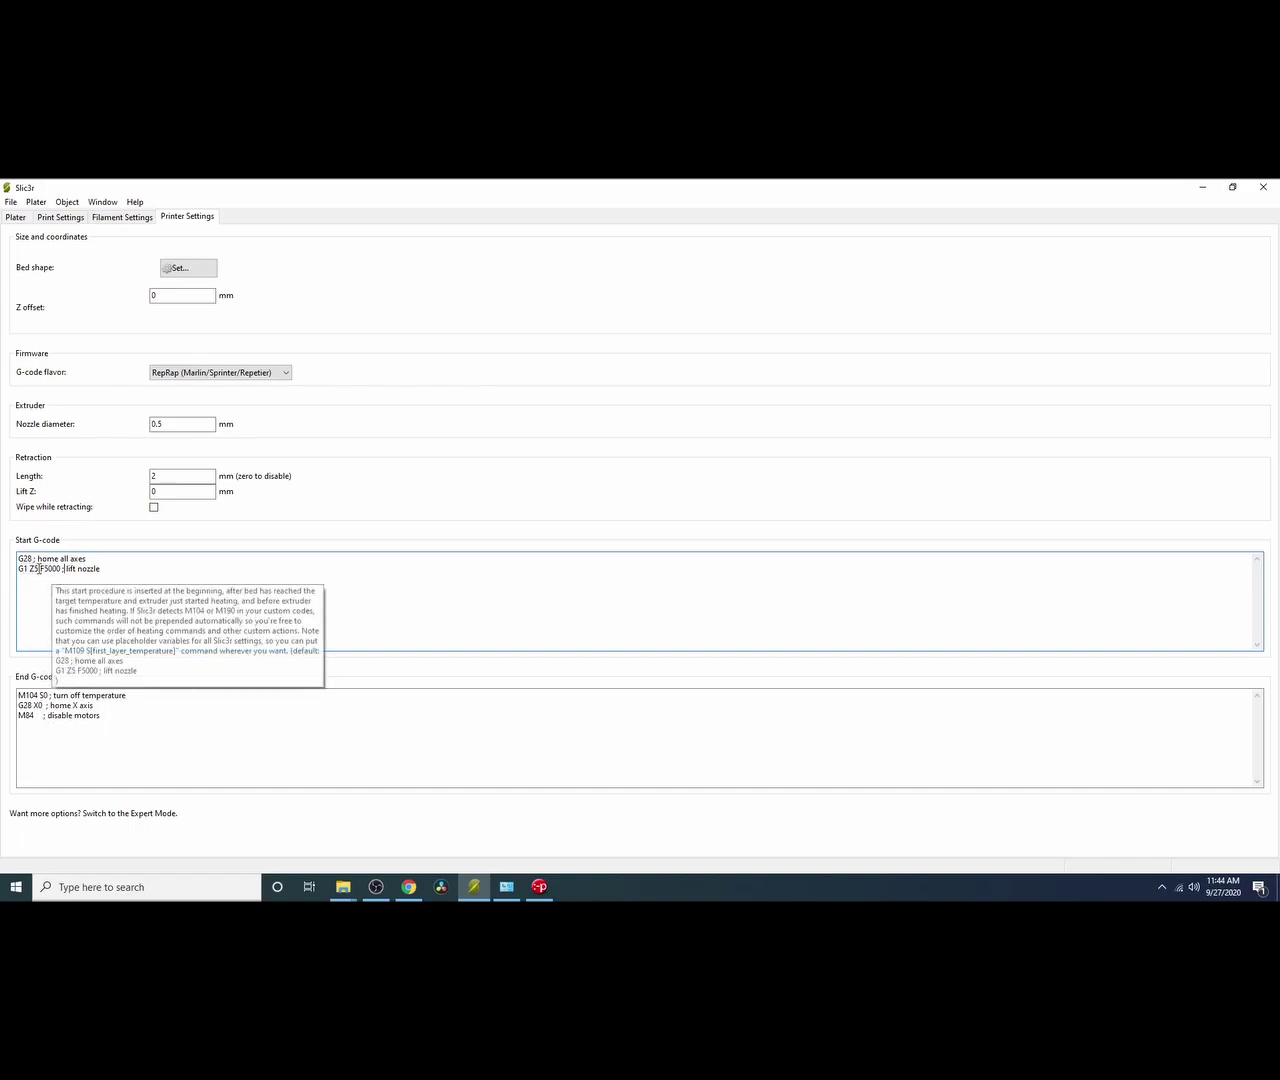
left_click_drag(39, 569, 18, 569)
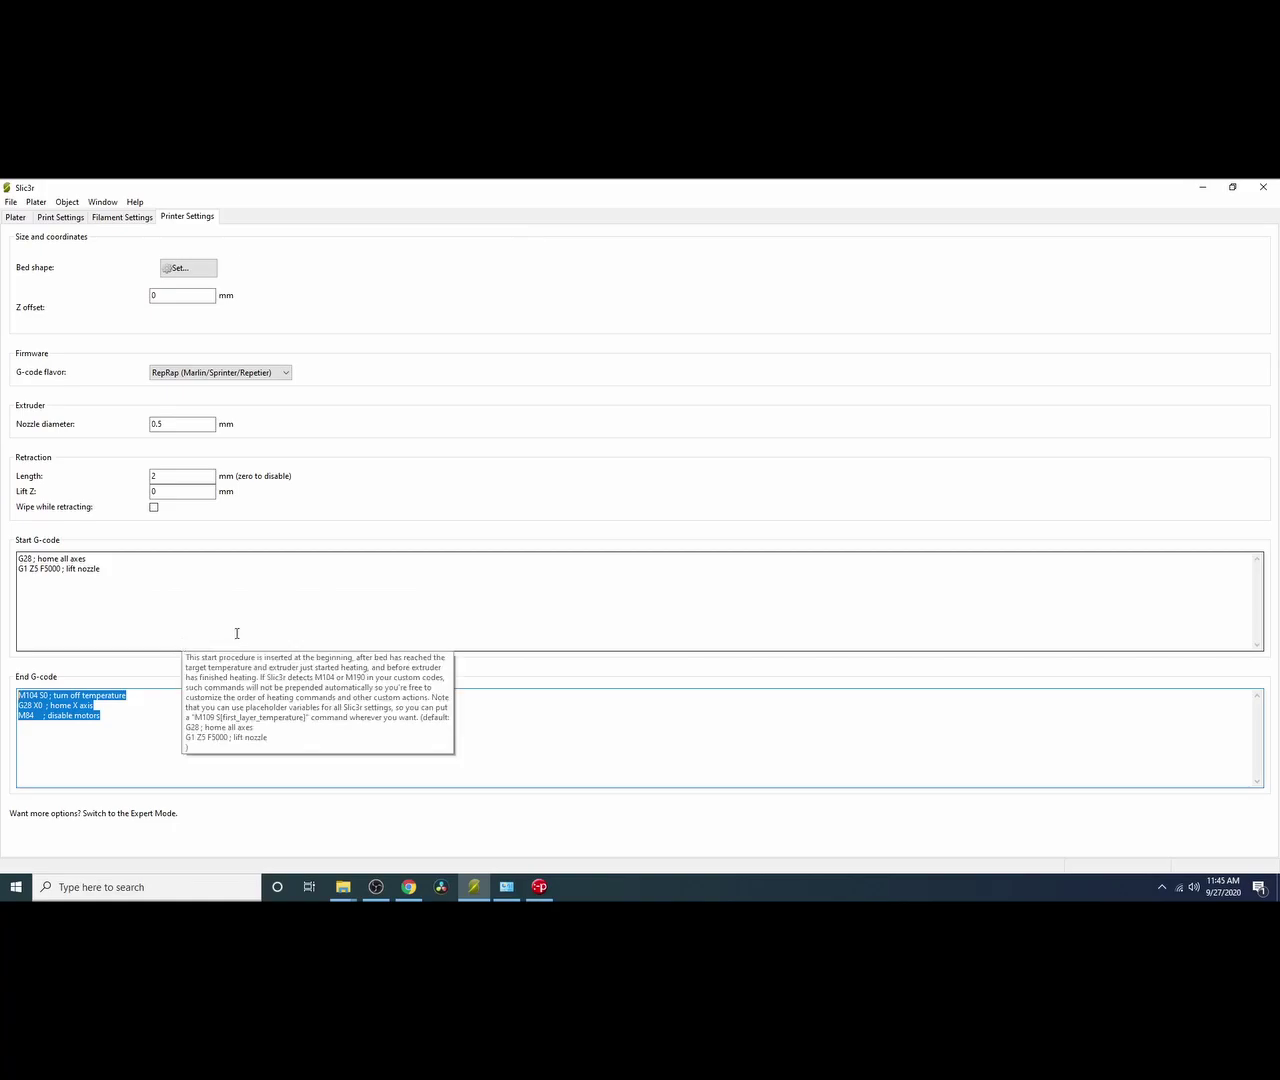
left_click(16, 218)
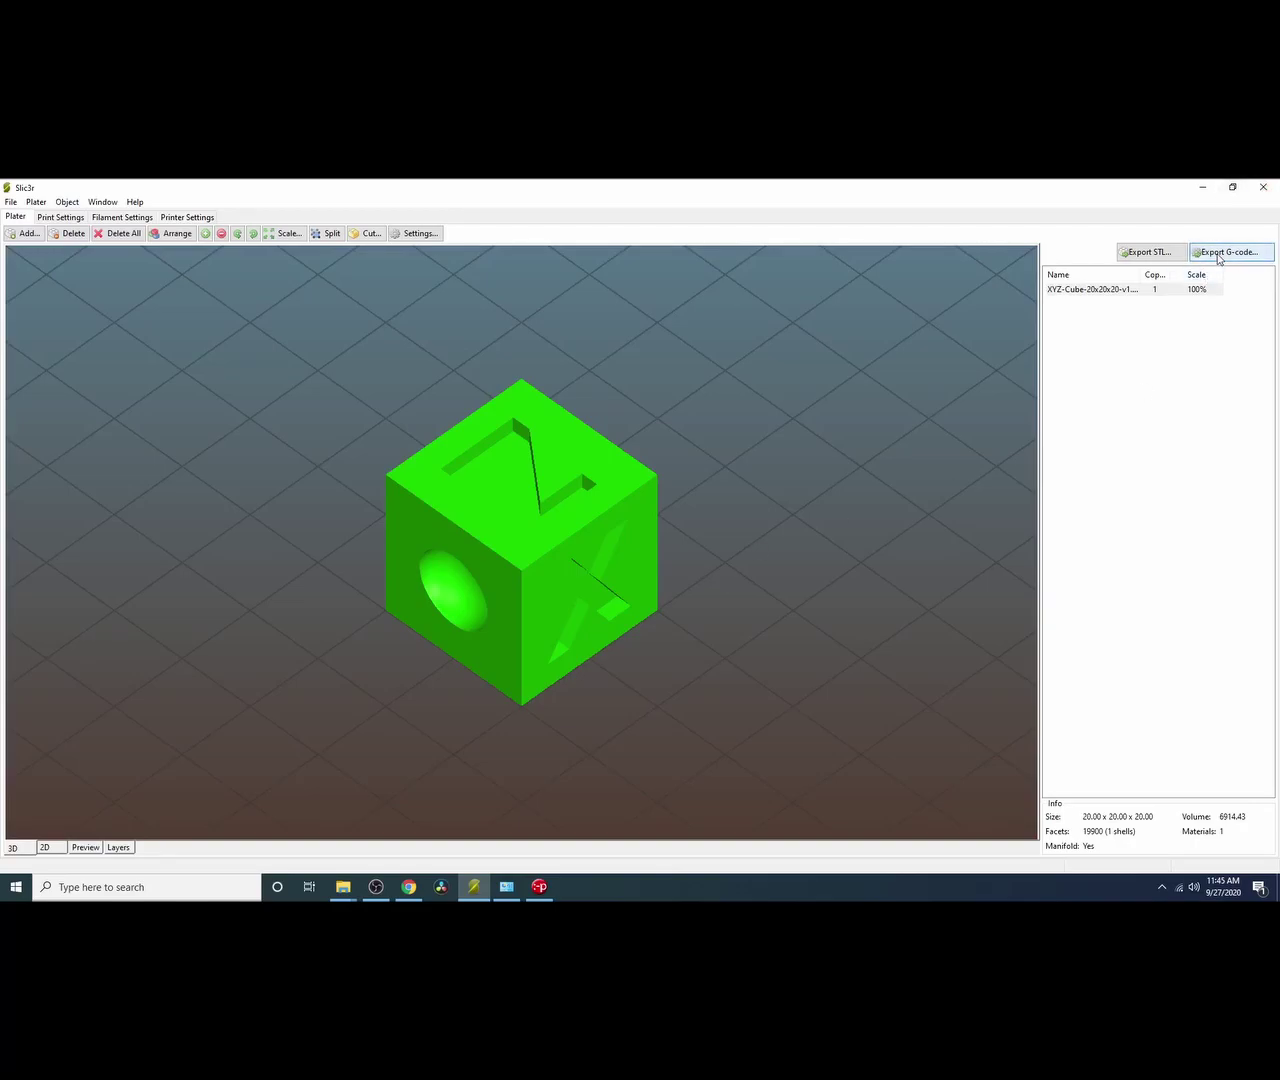
Export the cube's G-code with the default name XYZ-Cube-20x20x20-v1.gcode.
left_click(1219, 259)
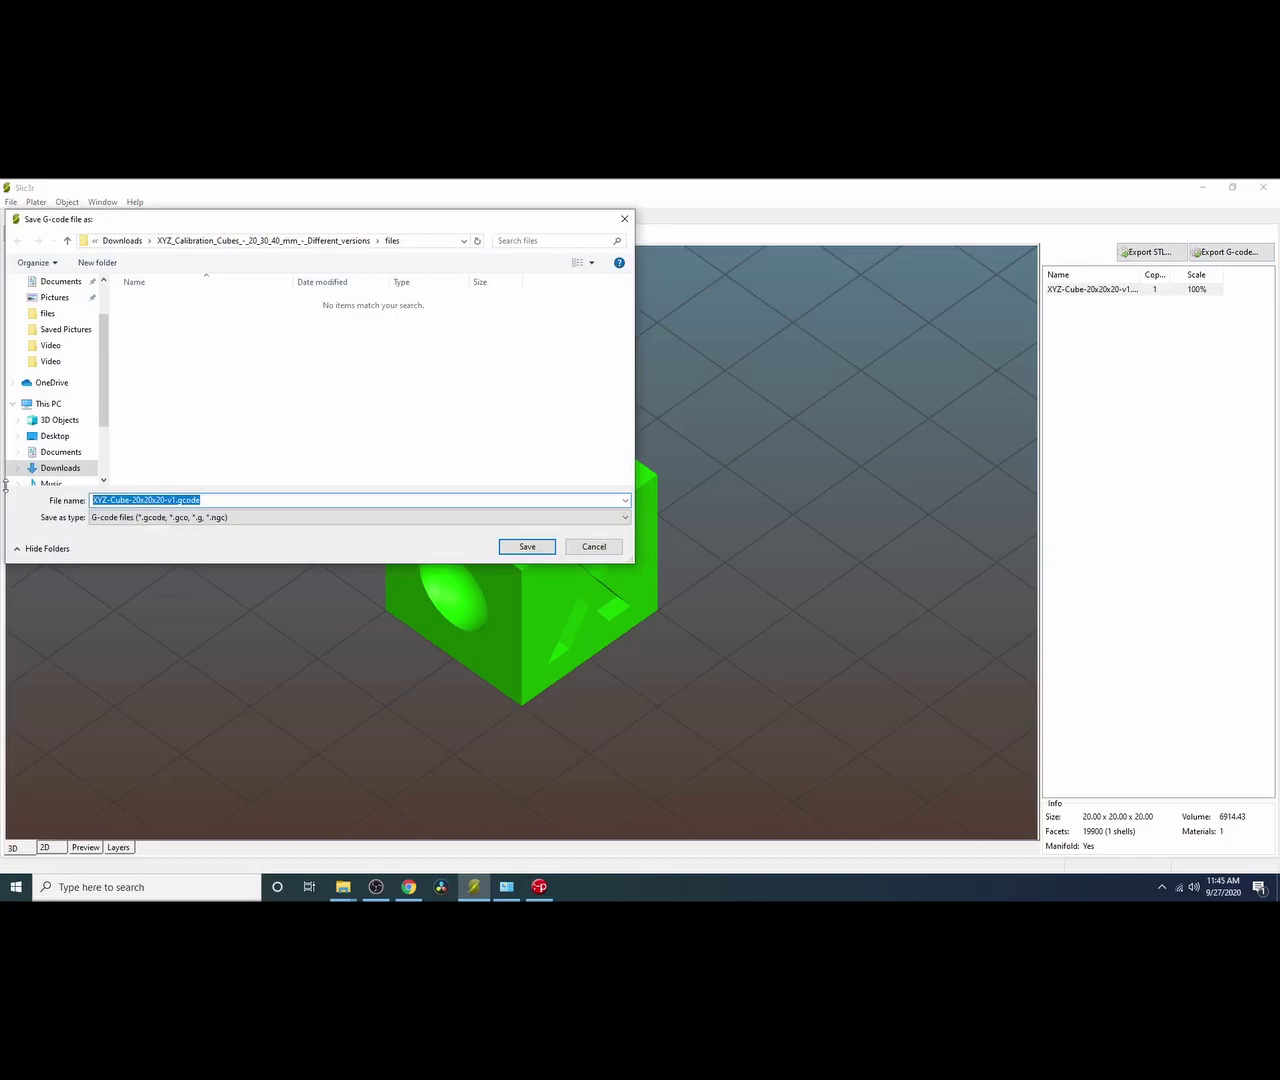
left_click(520, 548)
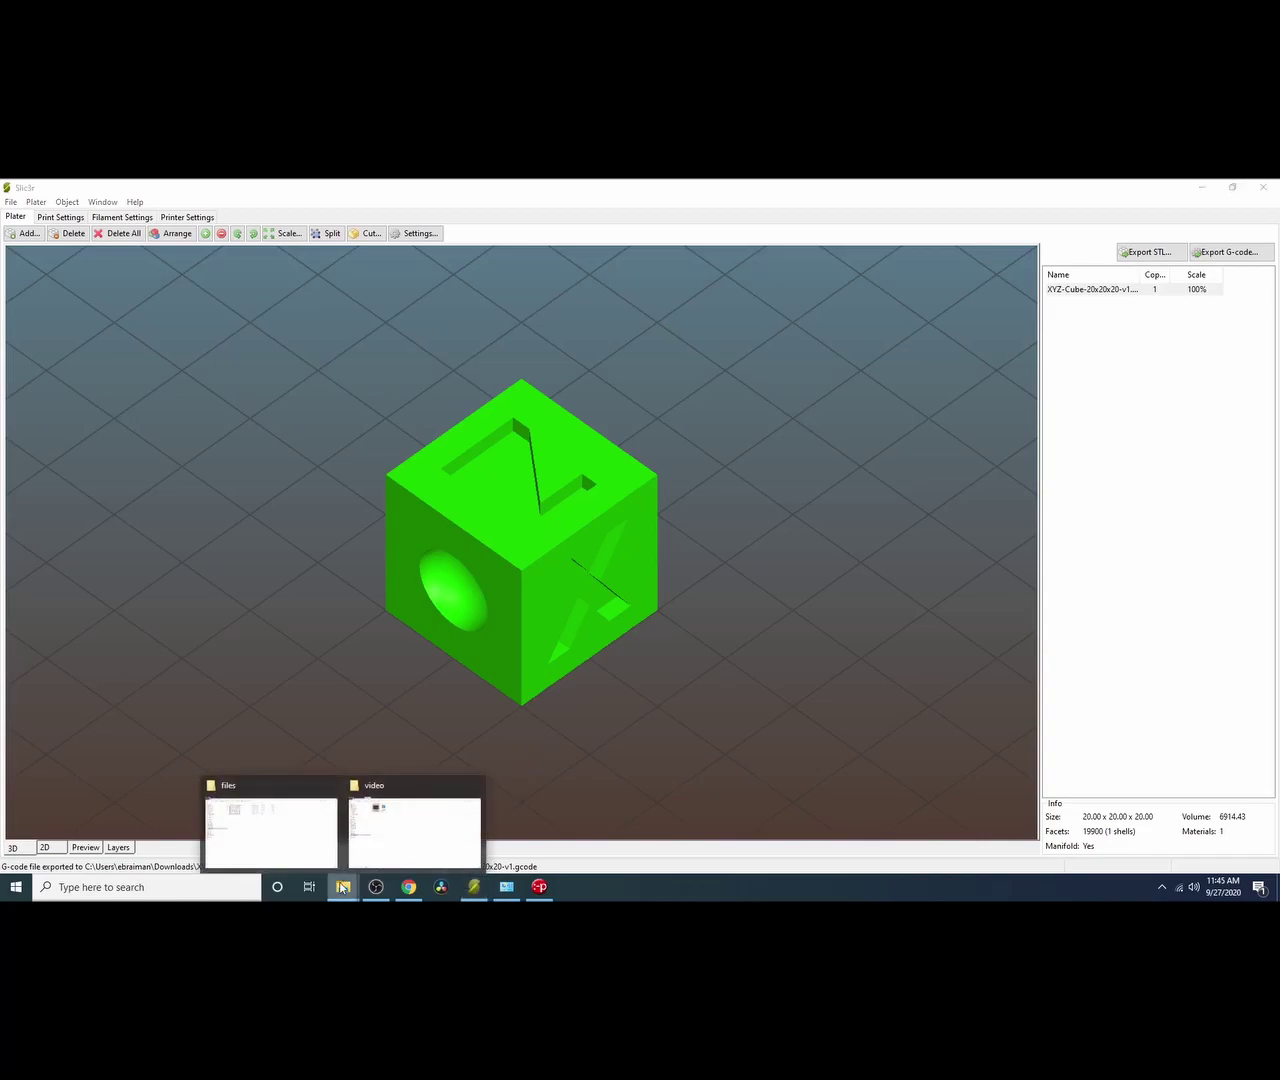
Open XYZ-Cube-20x20x20-v1.gcode from the files folder in Notepad++.
left_click(300, 836)
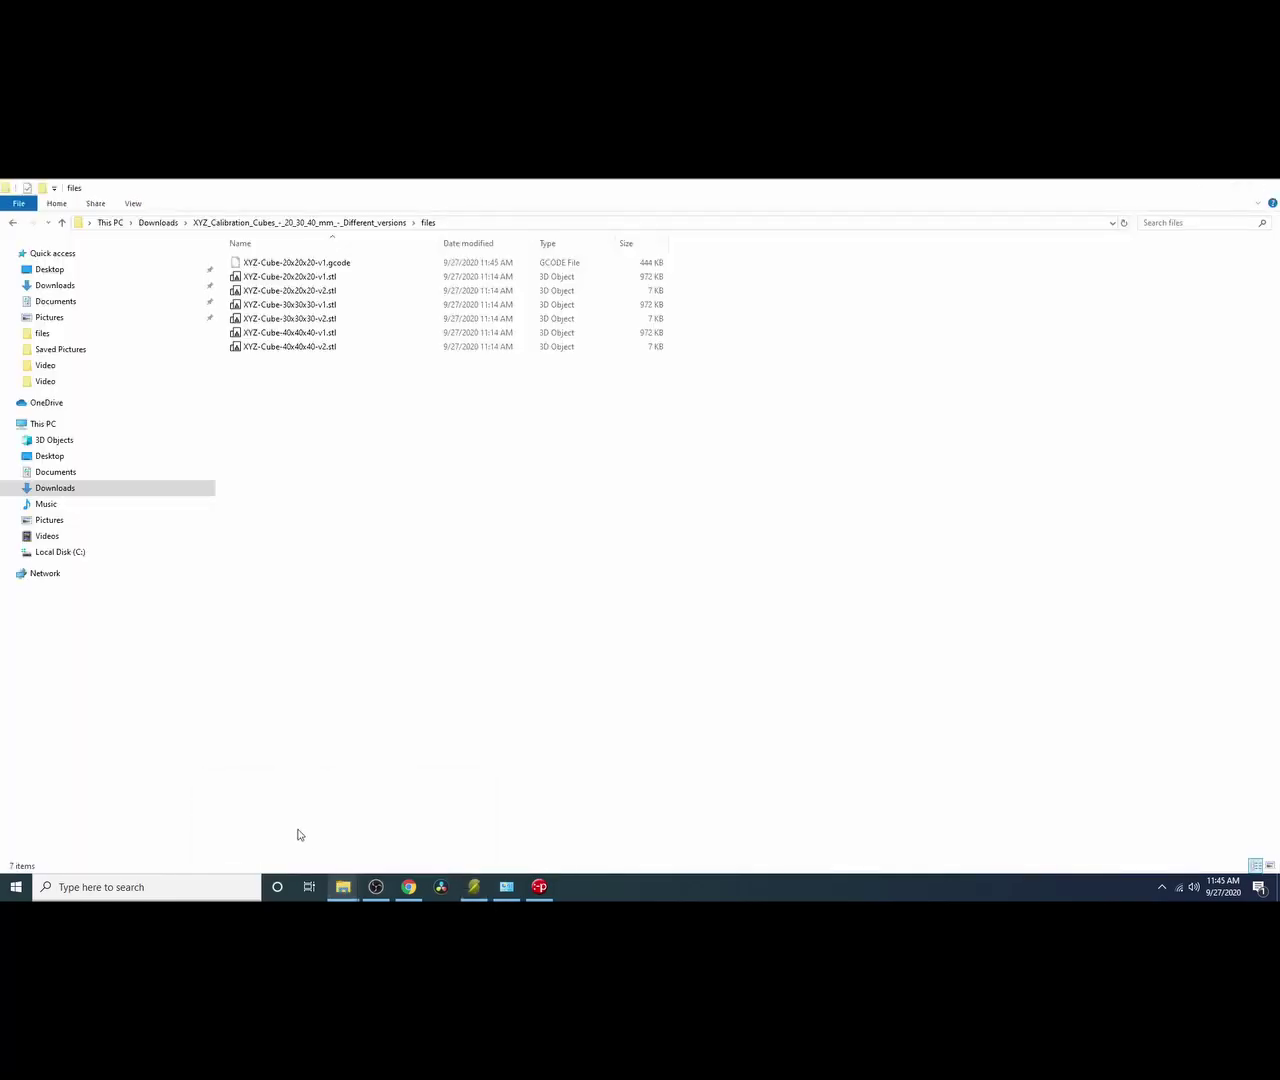
right_click(283, 267)
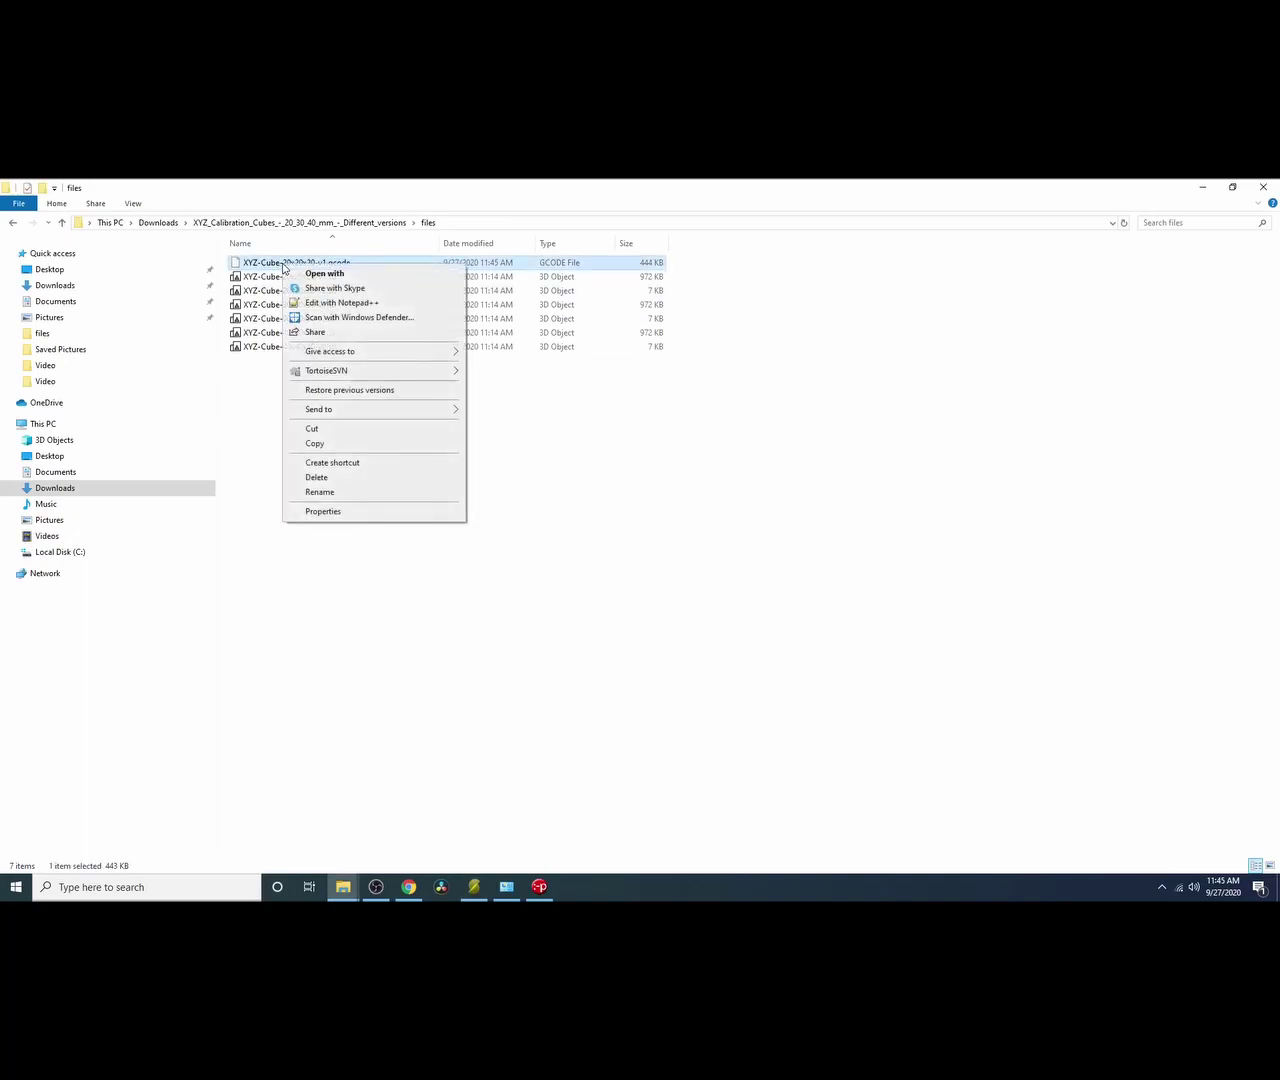
left_click(330, 302)
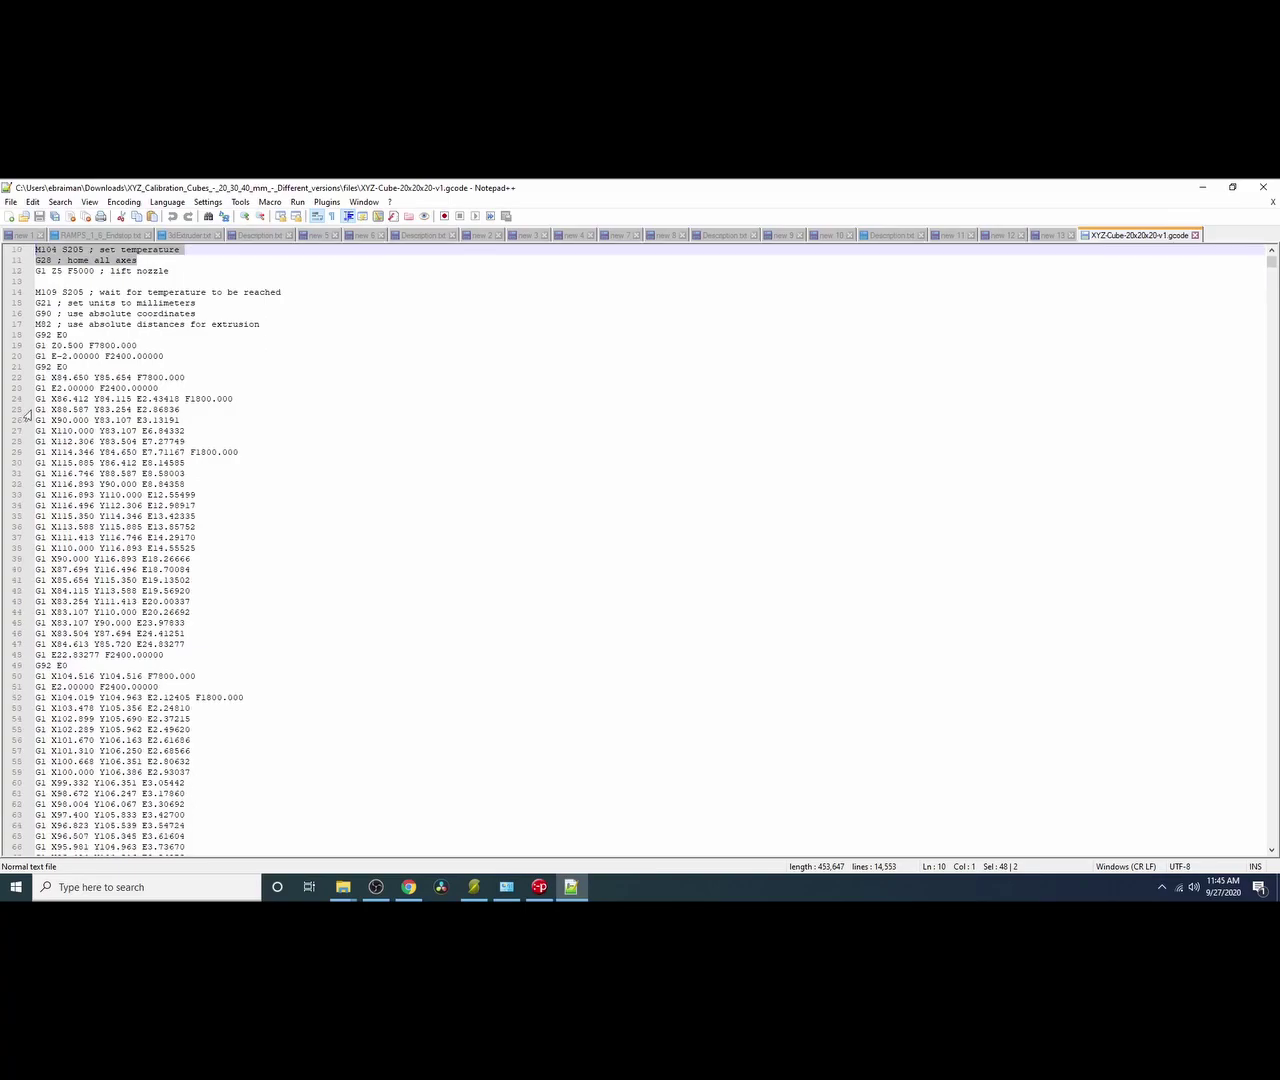
left_click_drag(36, 388, 274, 647)
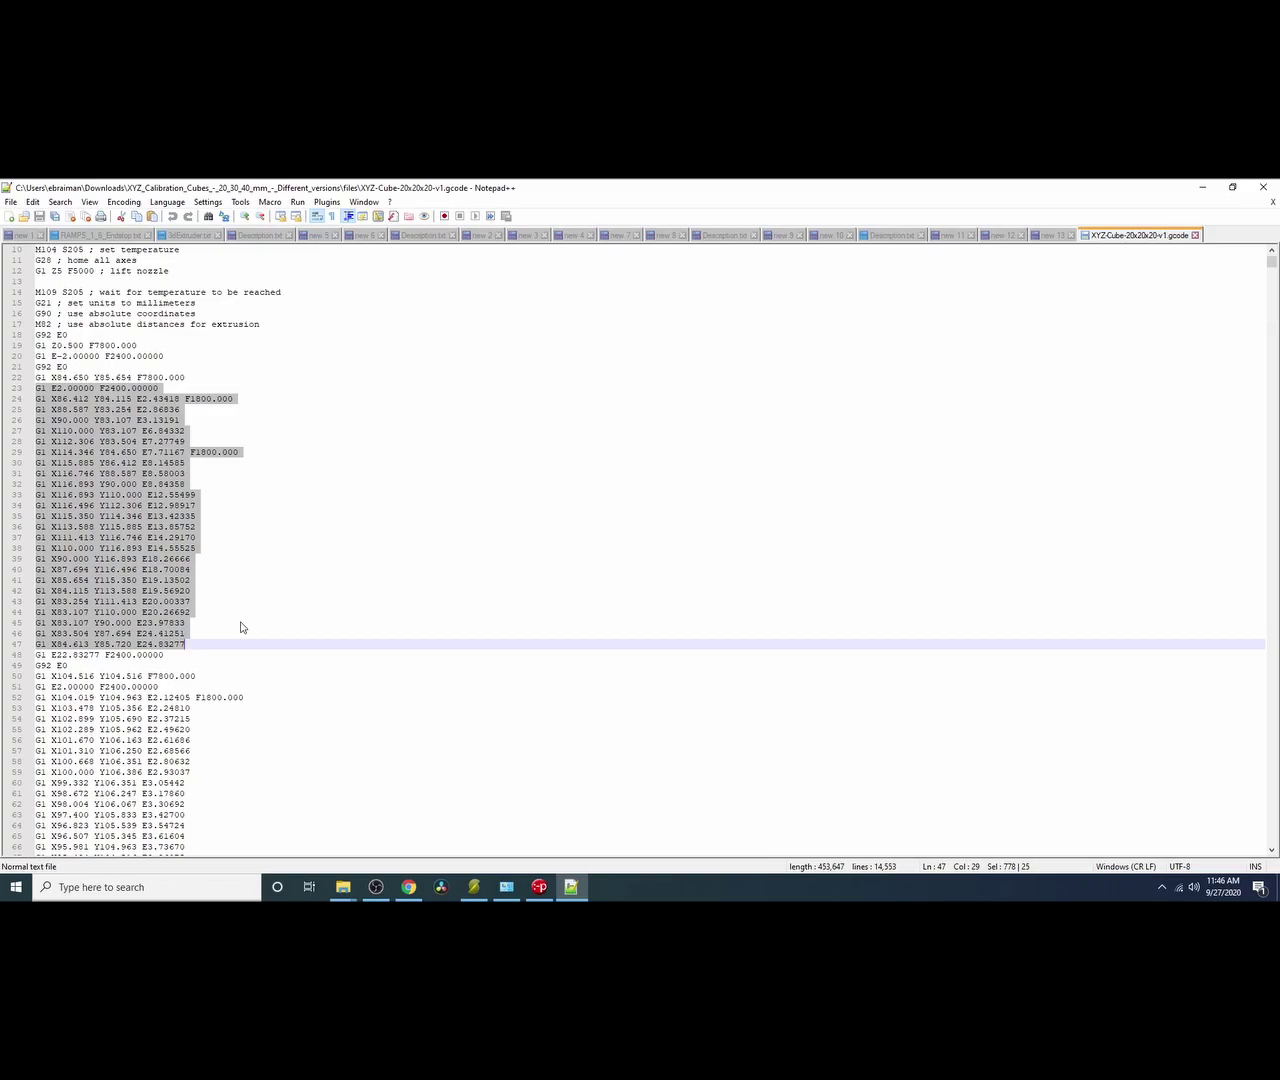
scroll(300, 611, "down", 3)
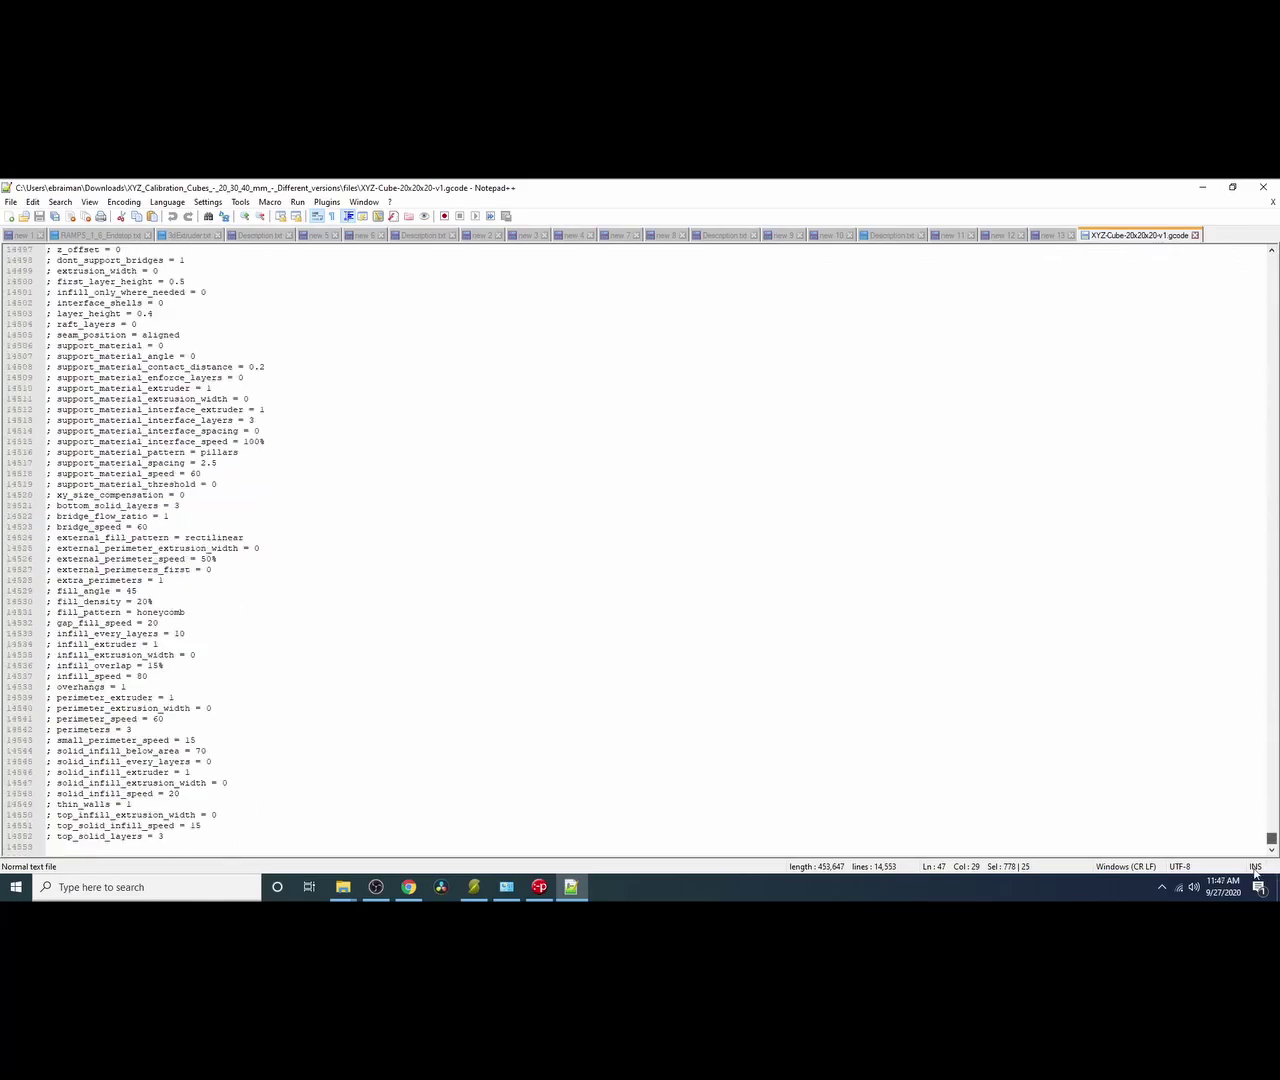
scroll(134, 798, "up", 7)
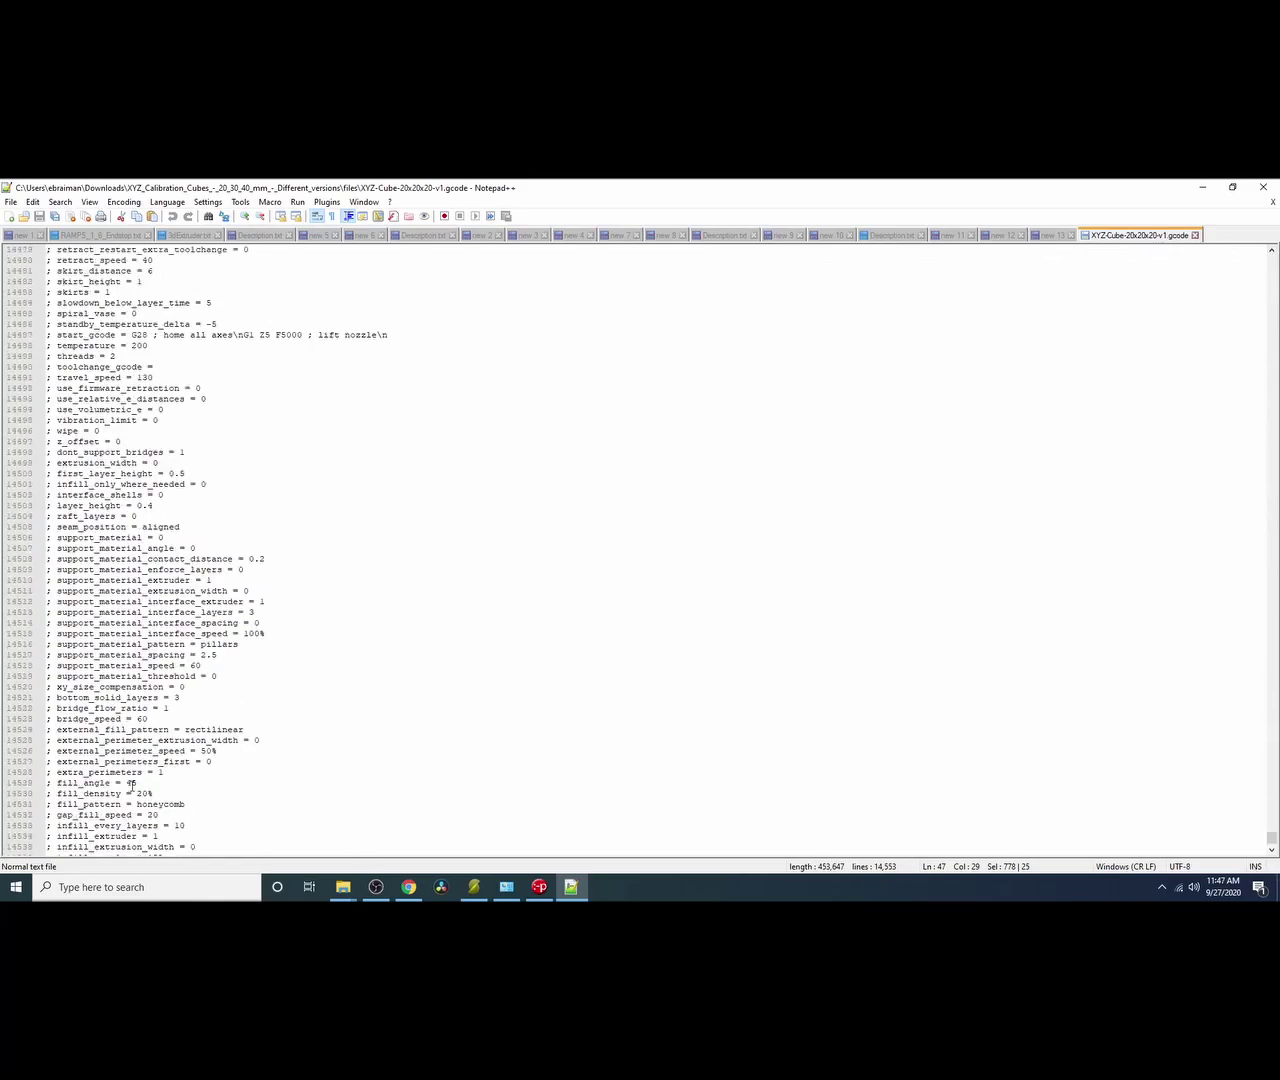
scroll(130, 780, "up", 7)
scroll(126, 760, "up", 7)
scroll(121, 724, "up", 7)
scroll(121, 724, "up", 9)
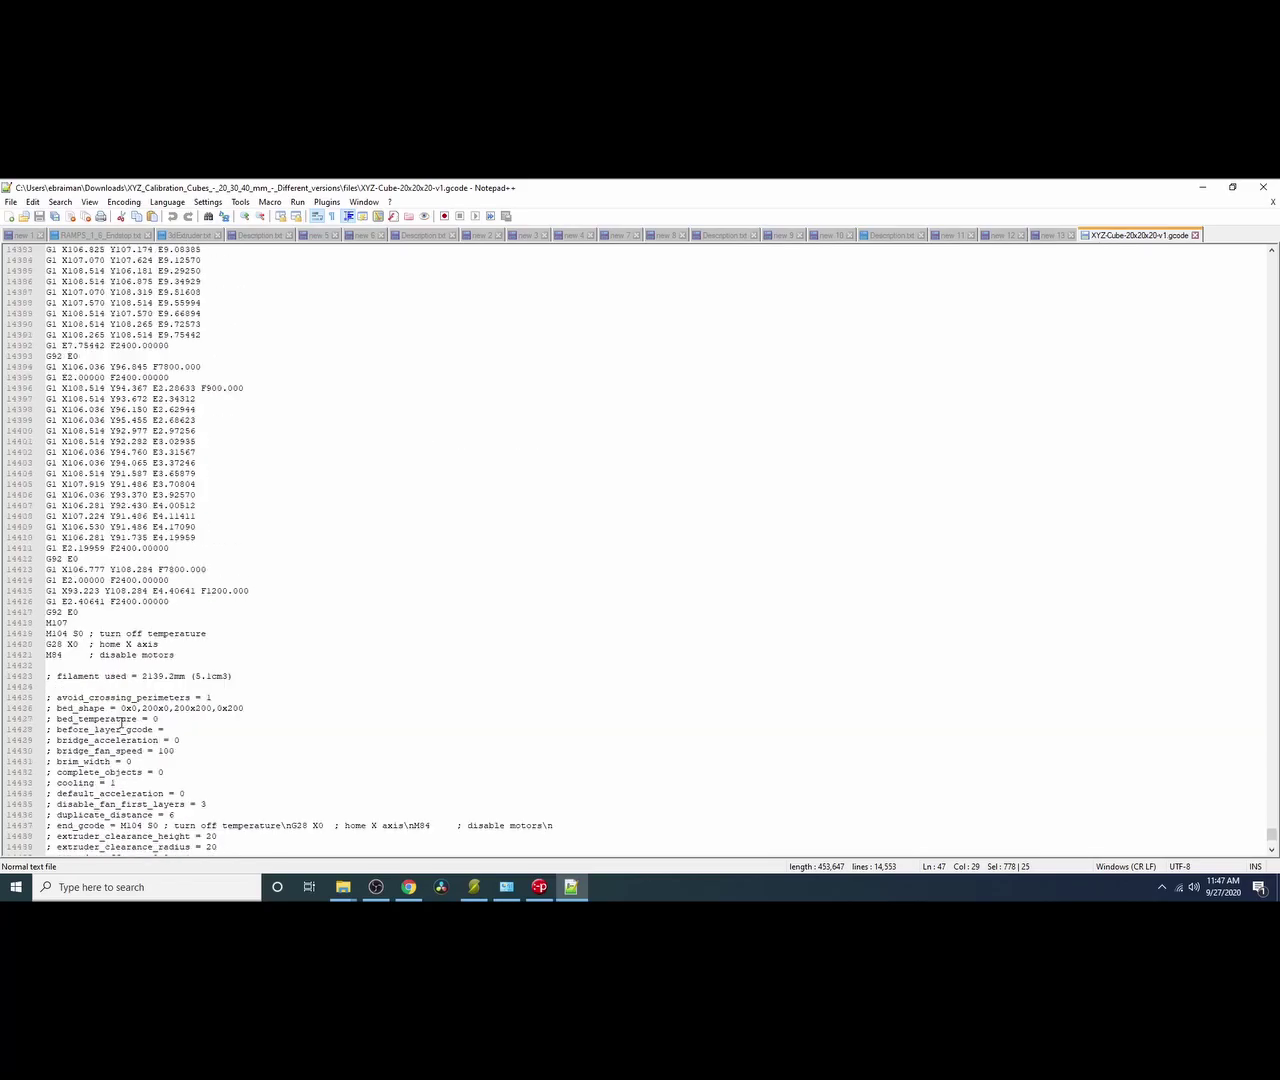
left_click_drag(253, 658, 8, 626)
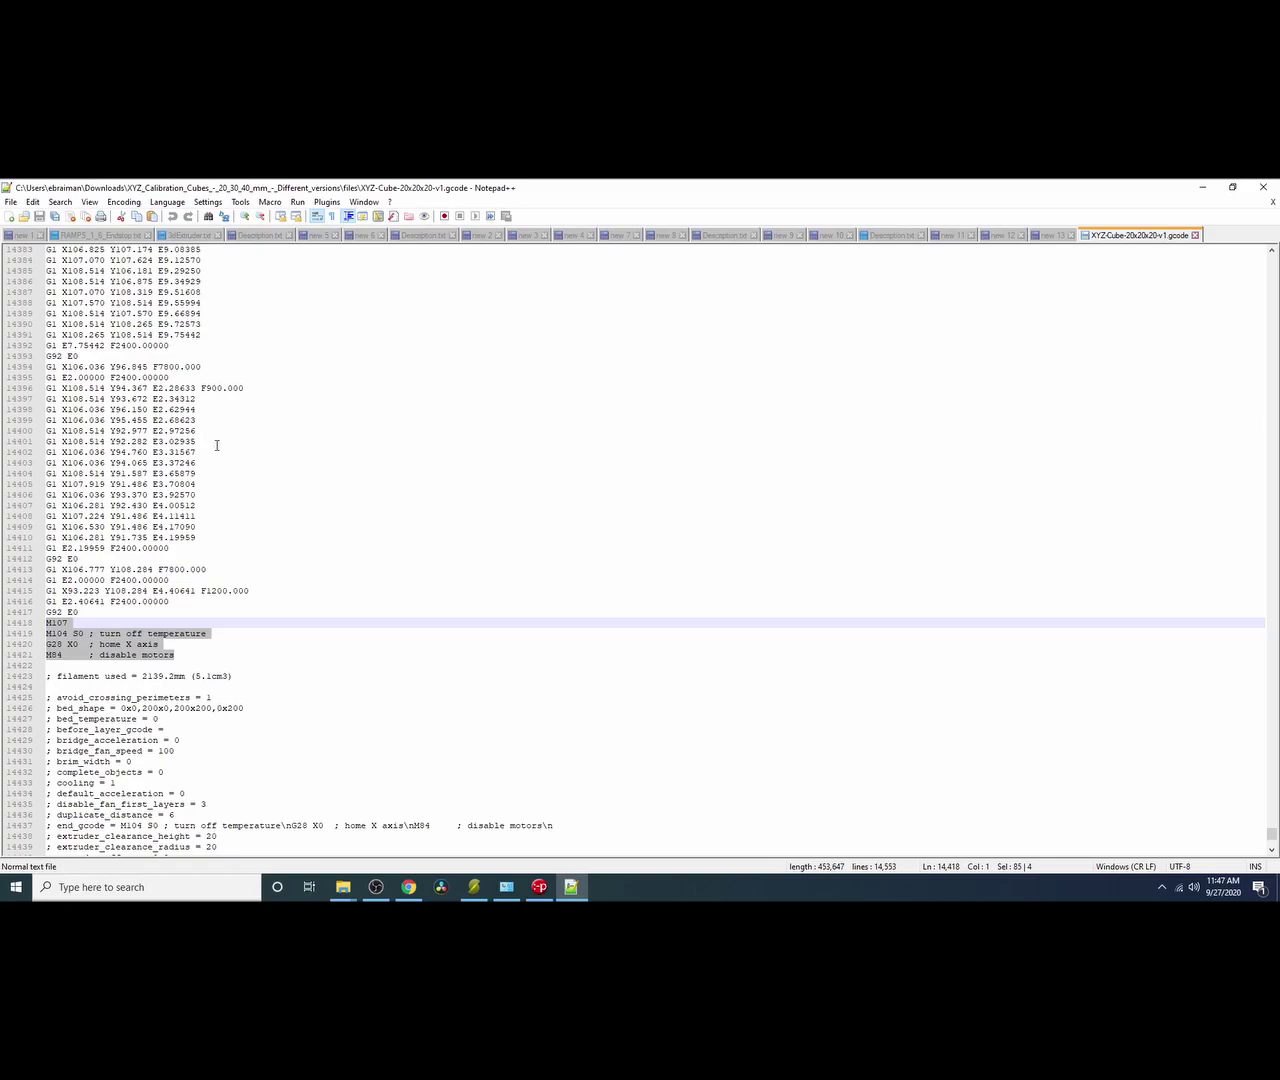
left_click_drag(200, 441, 57, 443)
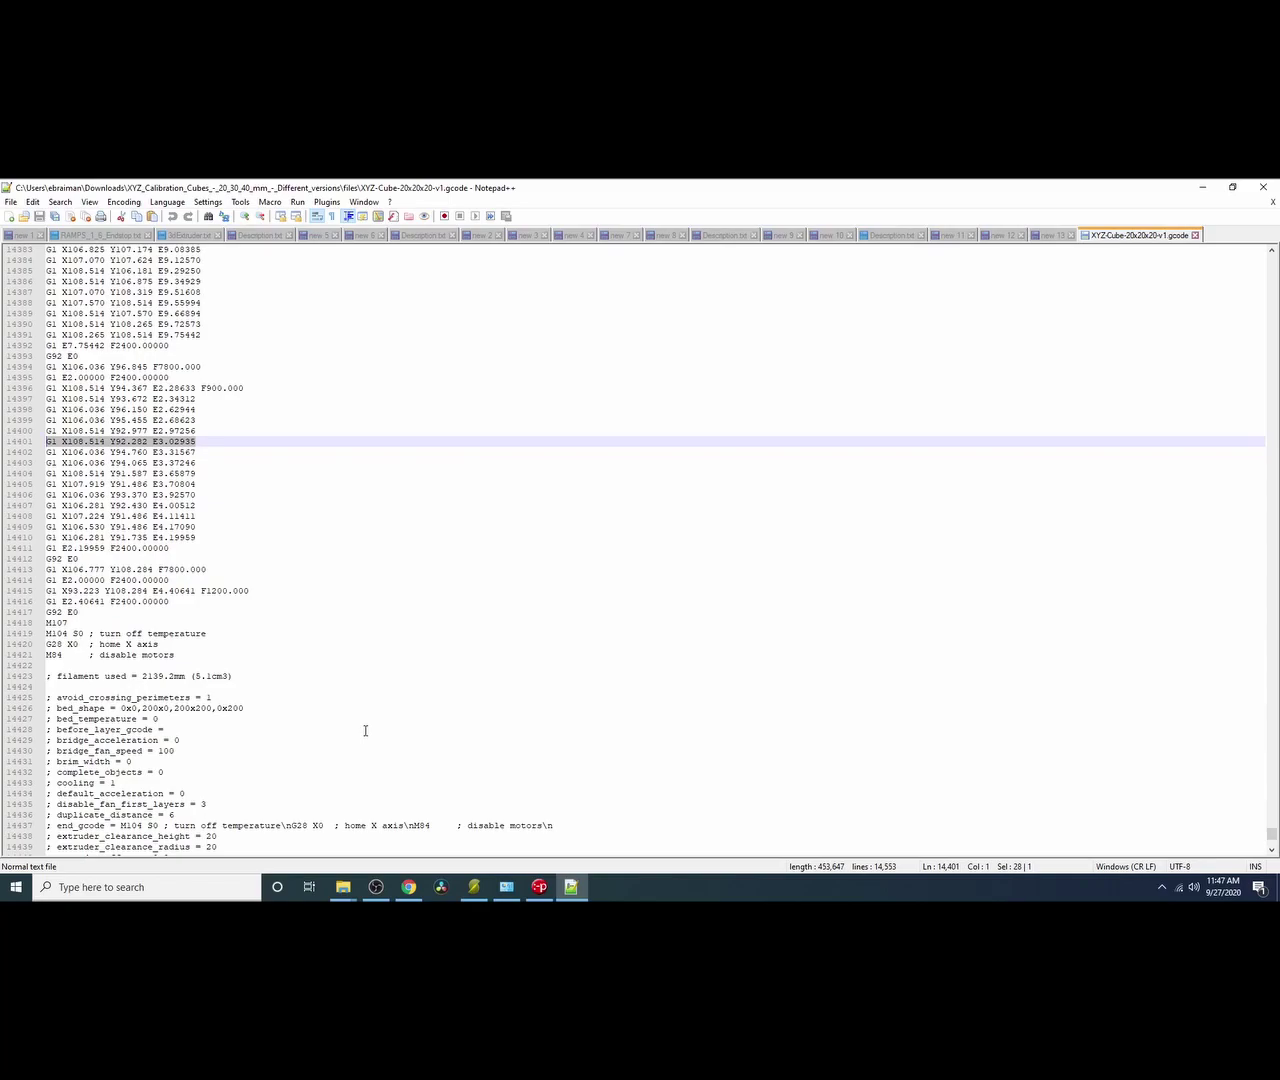
mouse_move(539, 887)
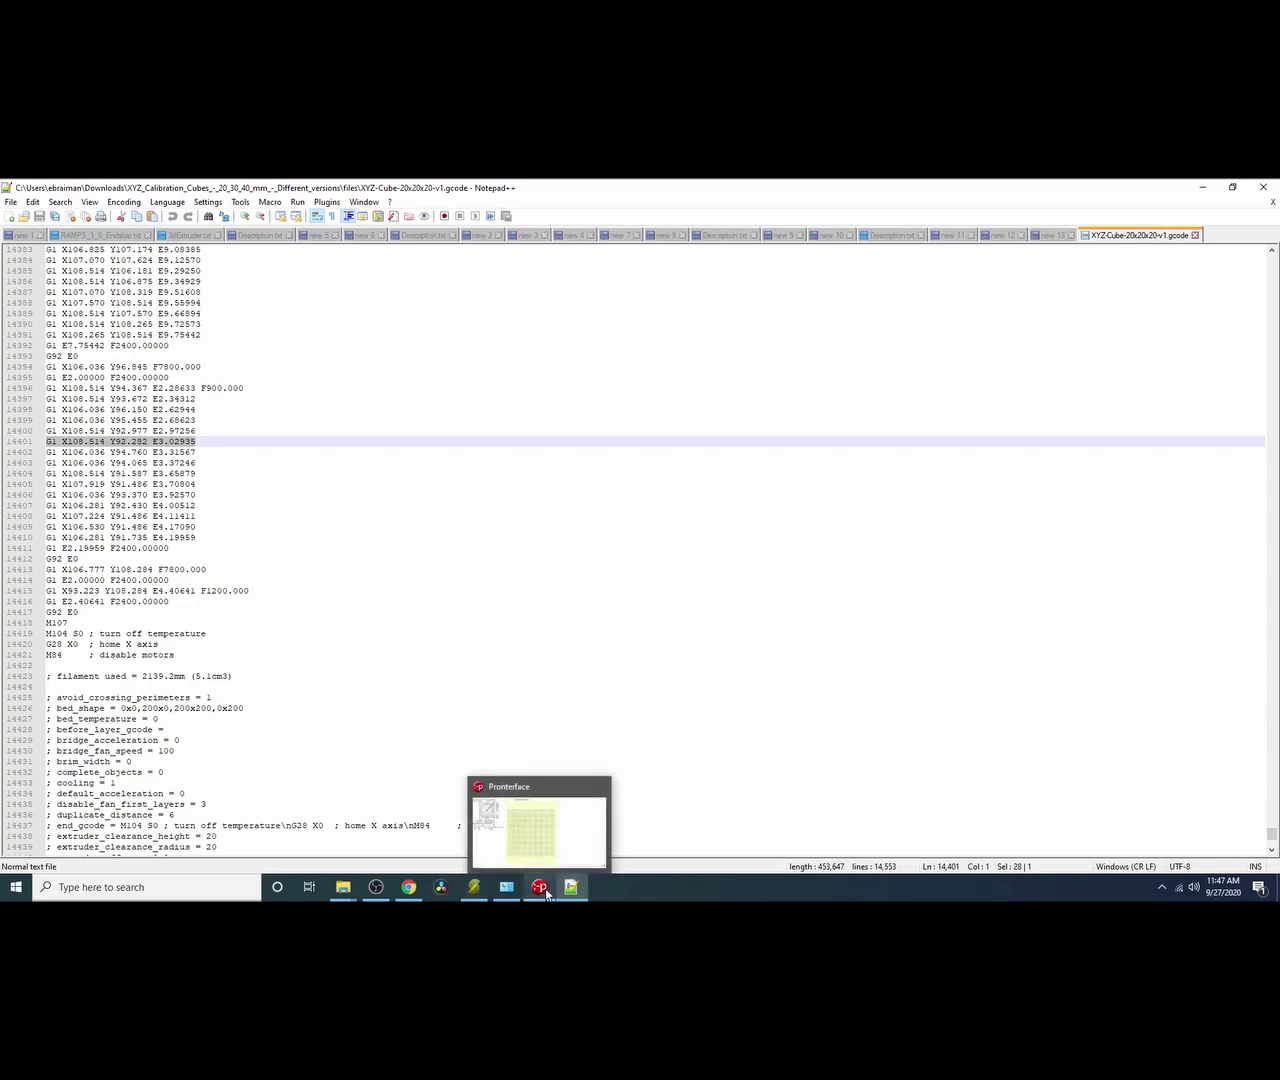
Load XYZ-Cube-20x20x20-v1.gcode into Pronterface.
left_click(540, 887)
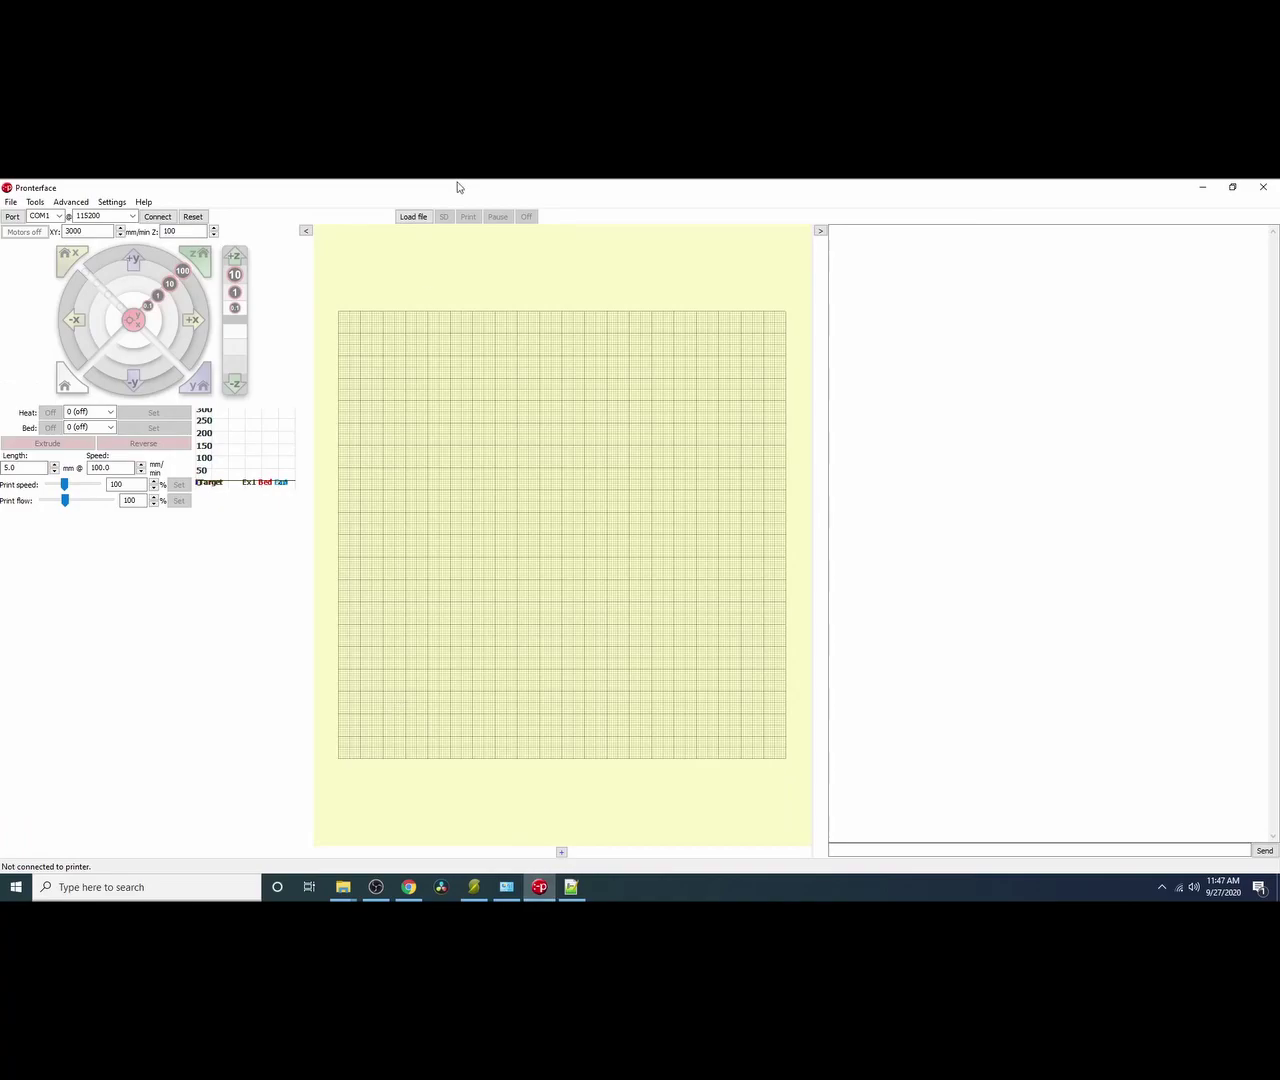
left_click(406, 218)
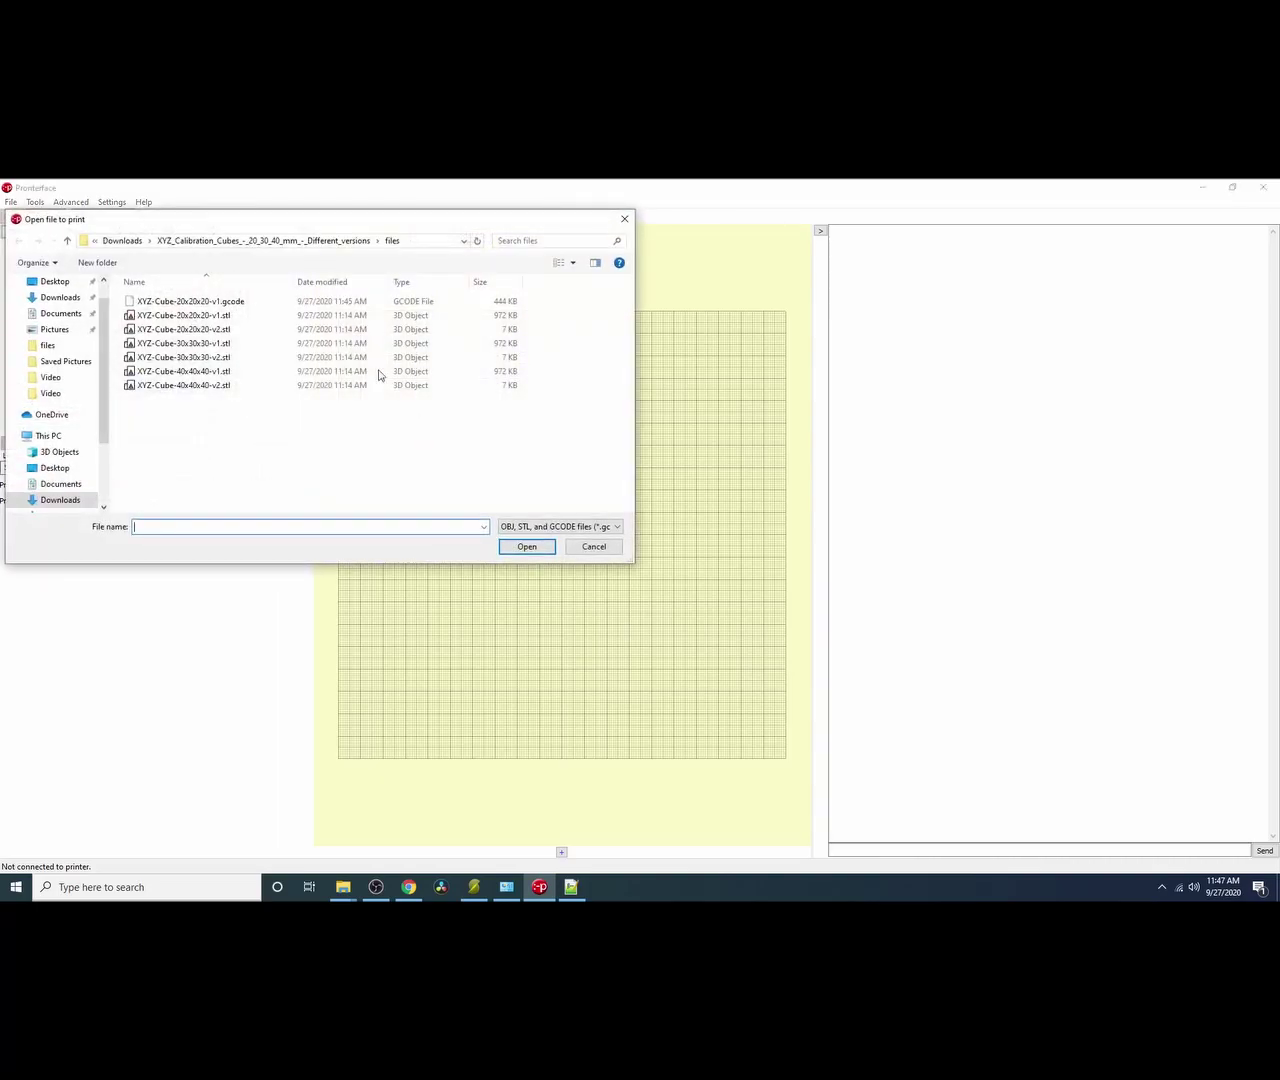
left_click(226, 308)
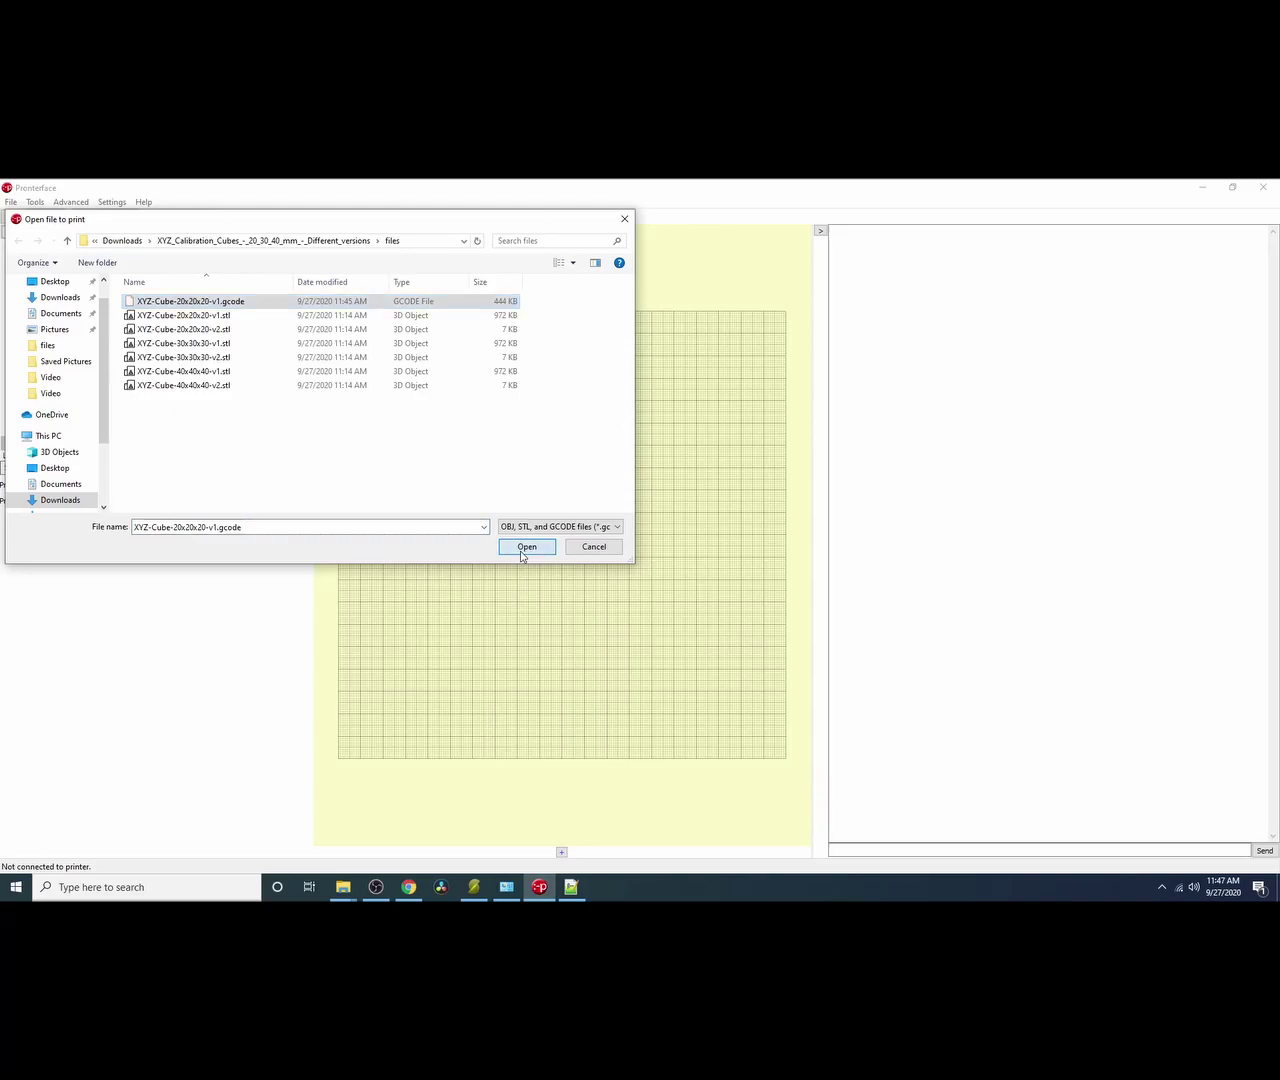
left_click(523, 553)
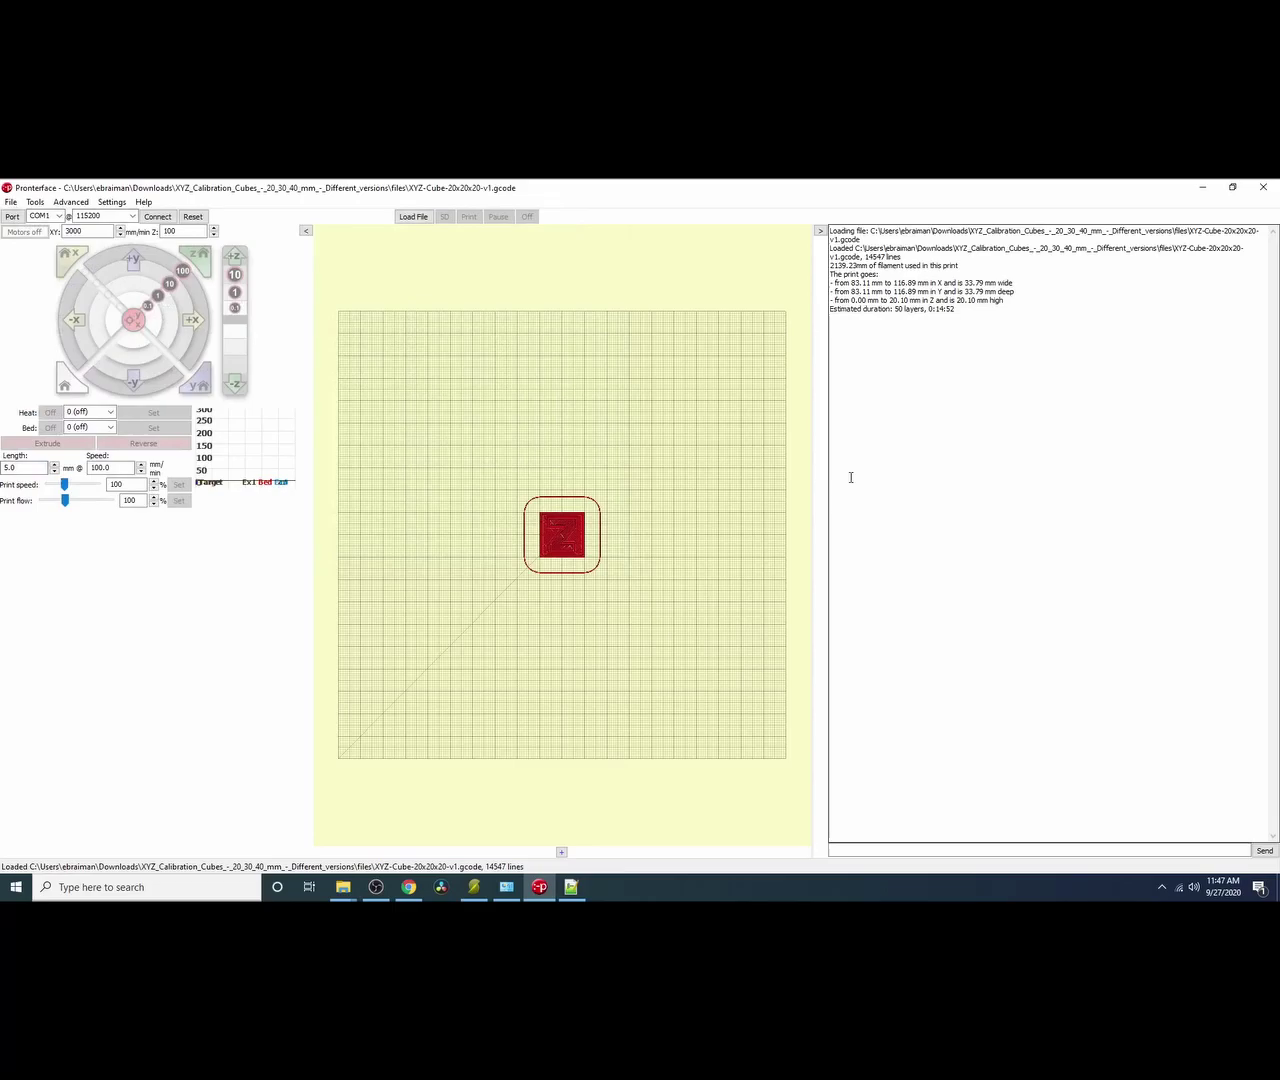
Highlight the print summary and its Y extent line in the load log.
left_click_drag(1040, 326, 831, 228)
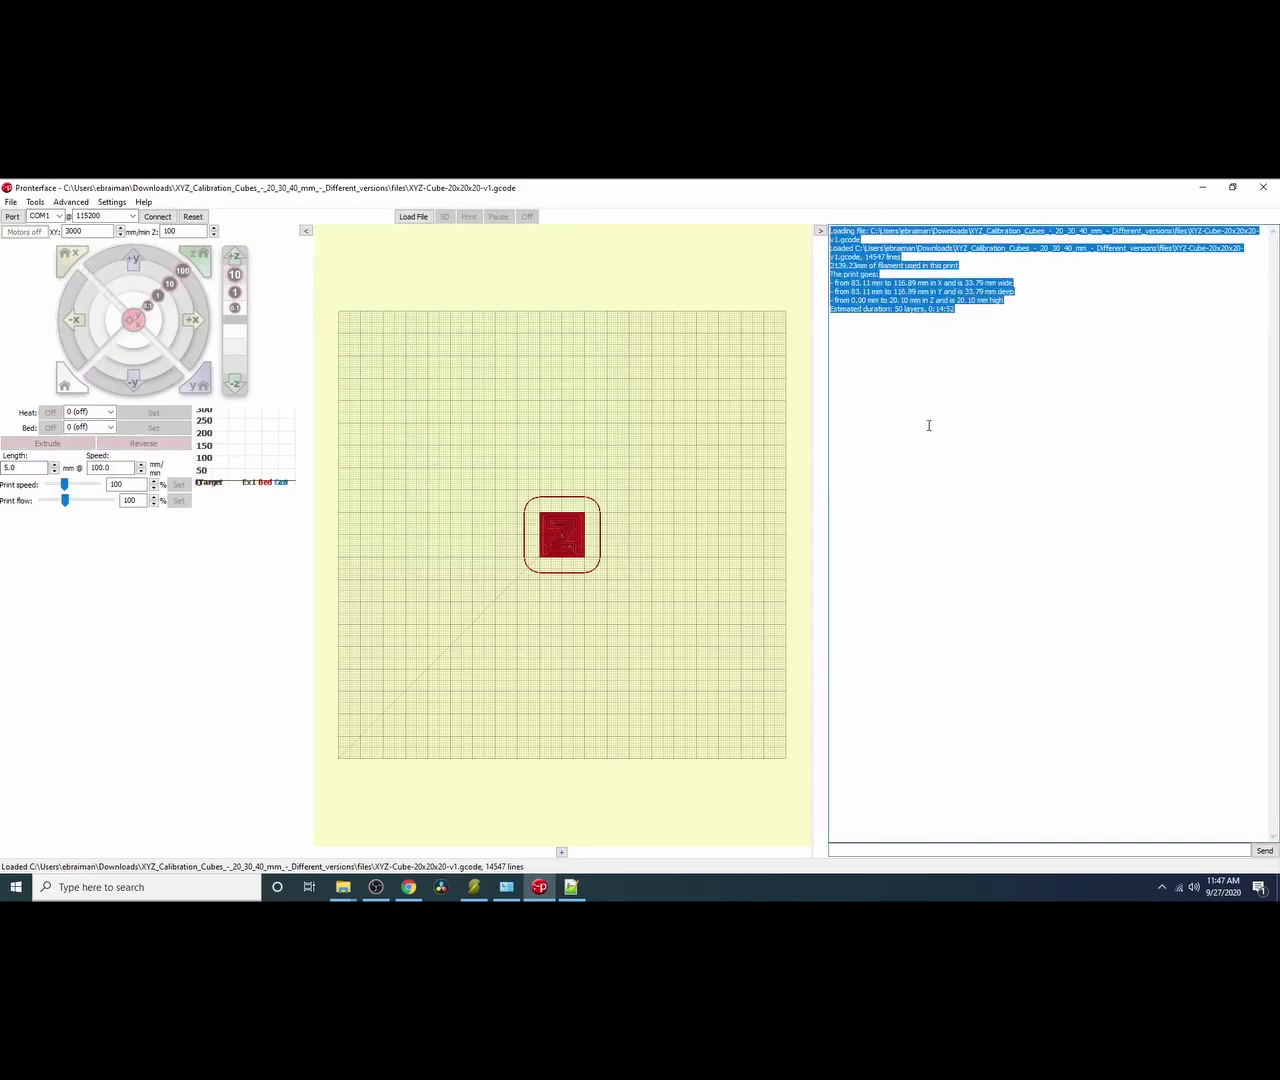
left_click(856, 291)
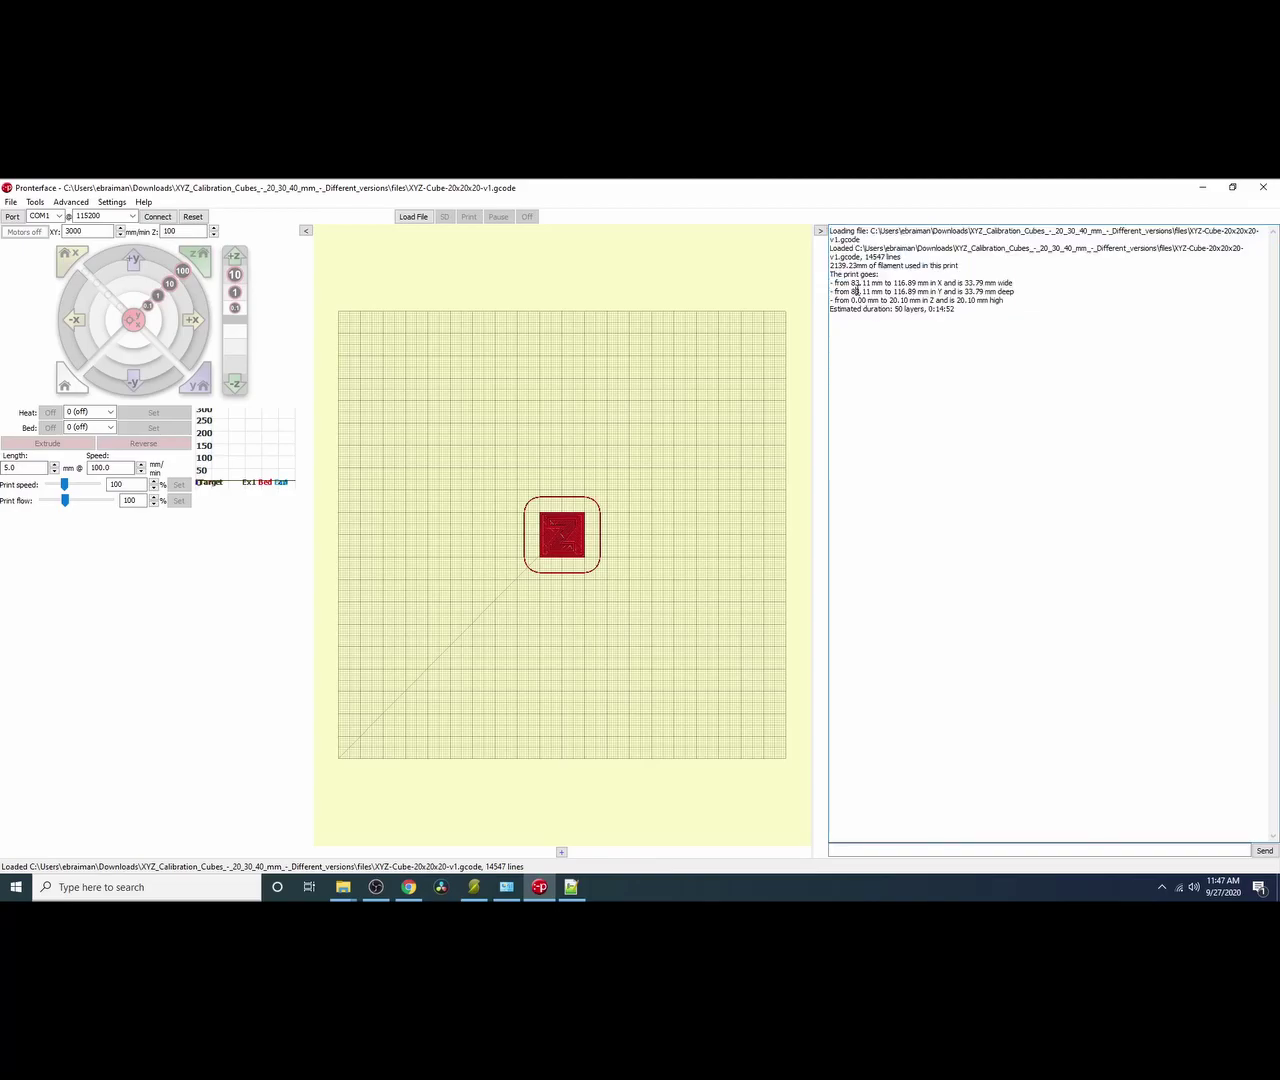
left_click_drag(845, 291, 1068, 293)
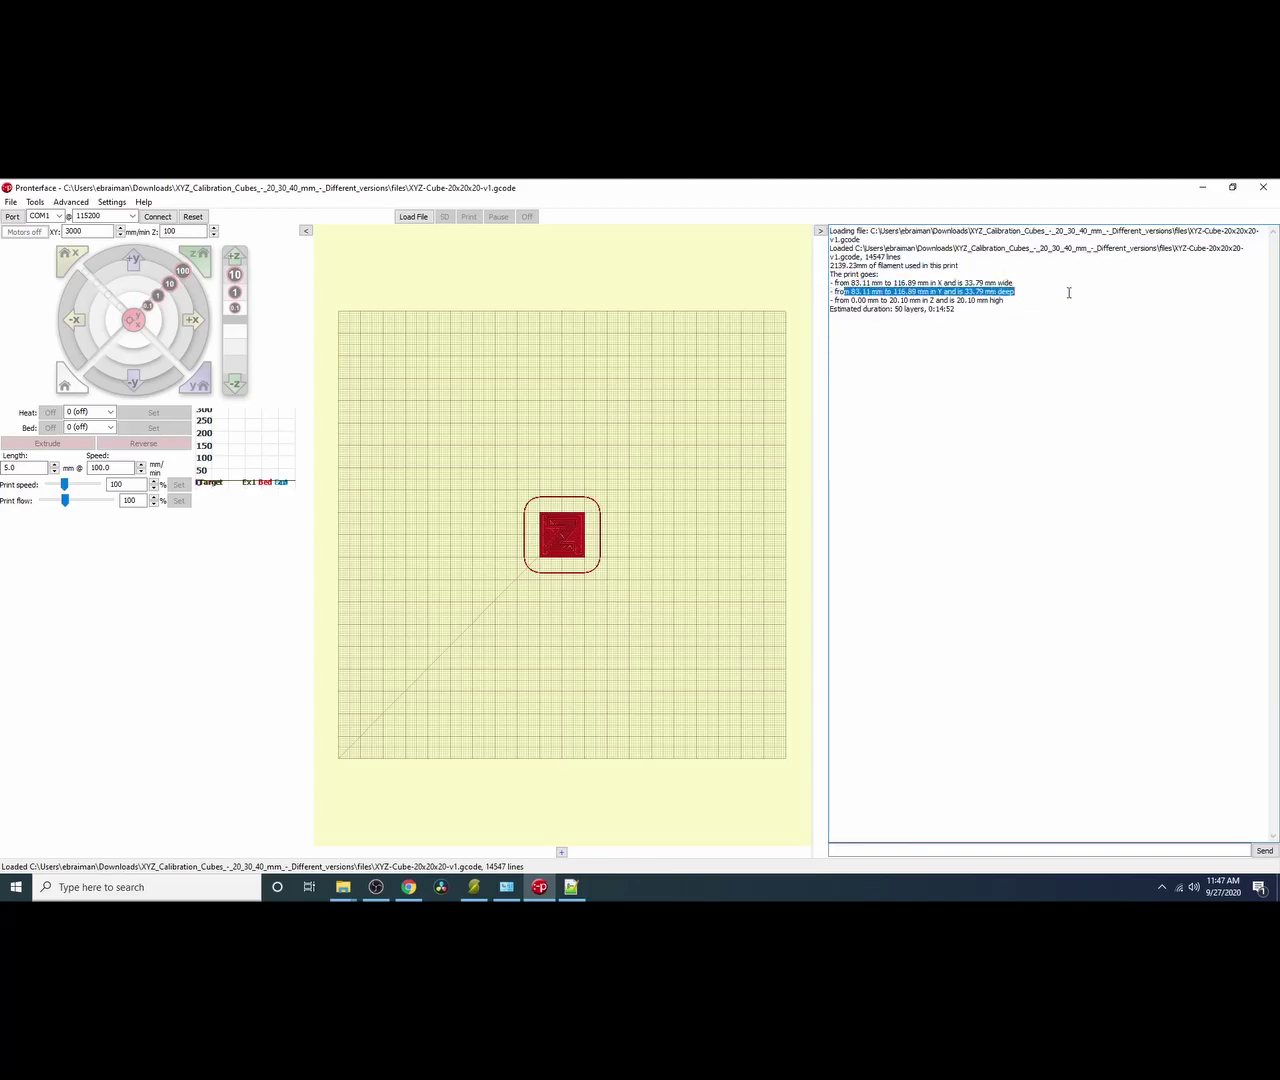
left_click(947, 387)
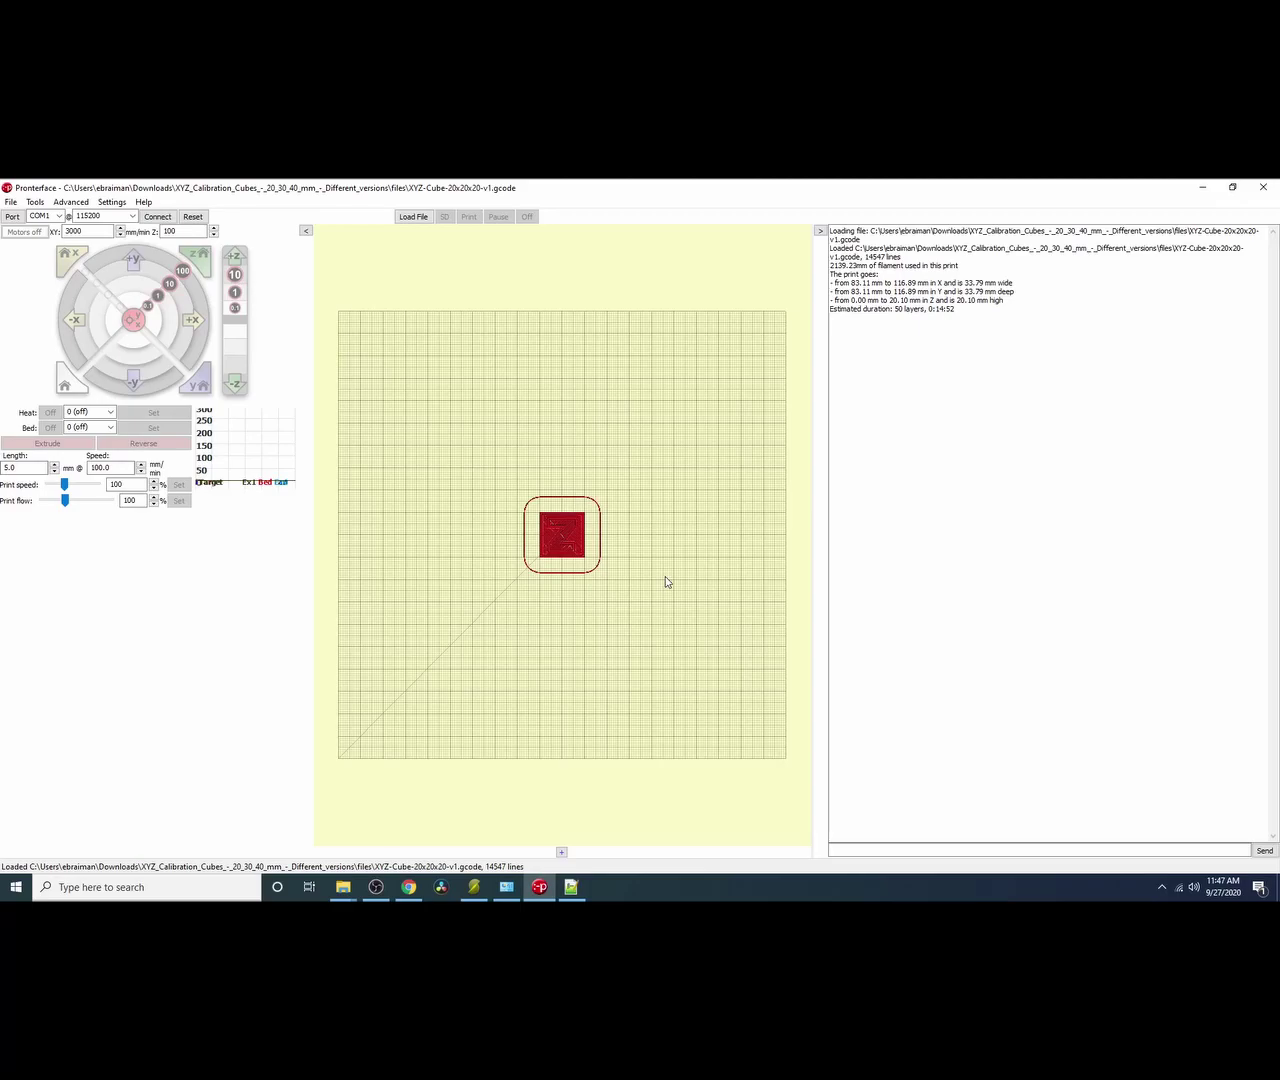
Open the layer-by-layer G-code preview and step it up to layer 2.
left_click(576, 539)
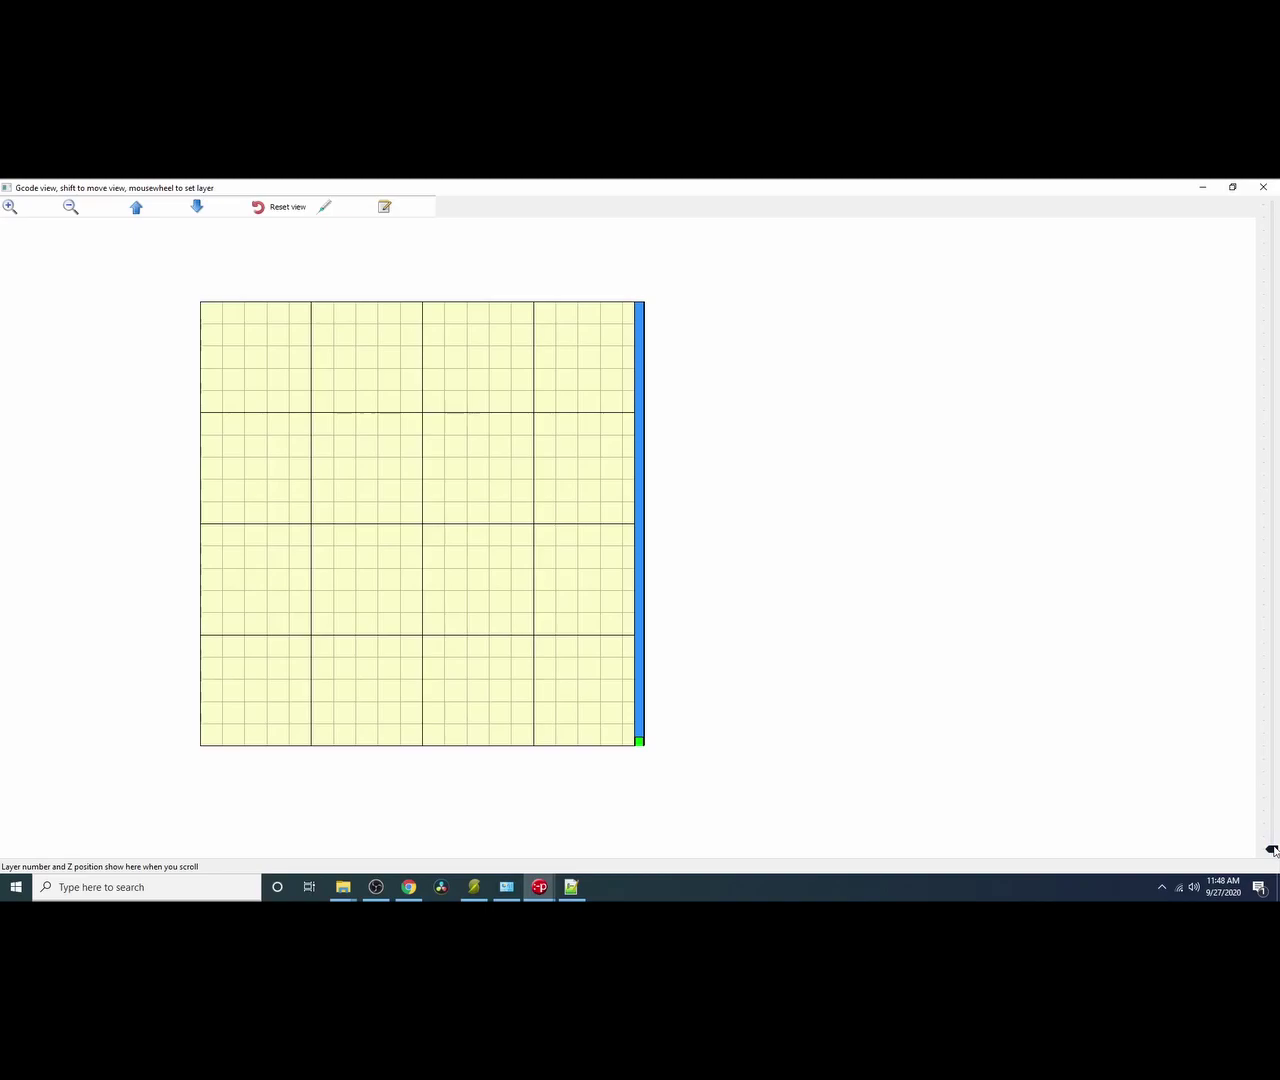
left_click_drag(1272, 850, 1272, 836)
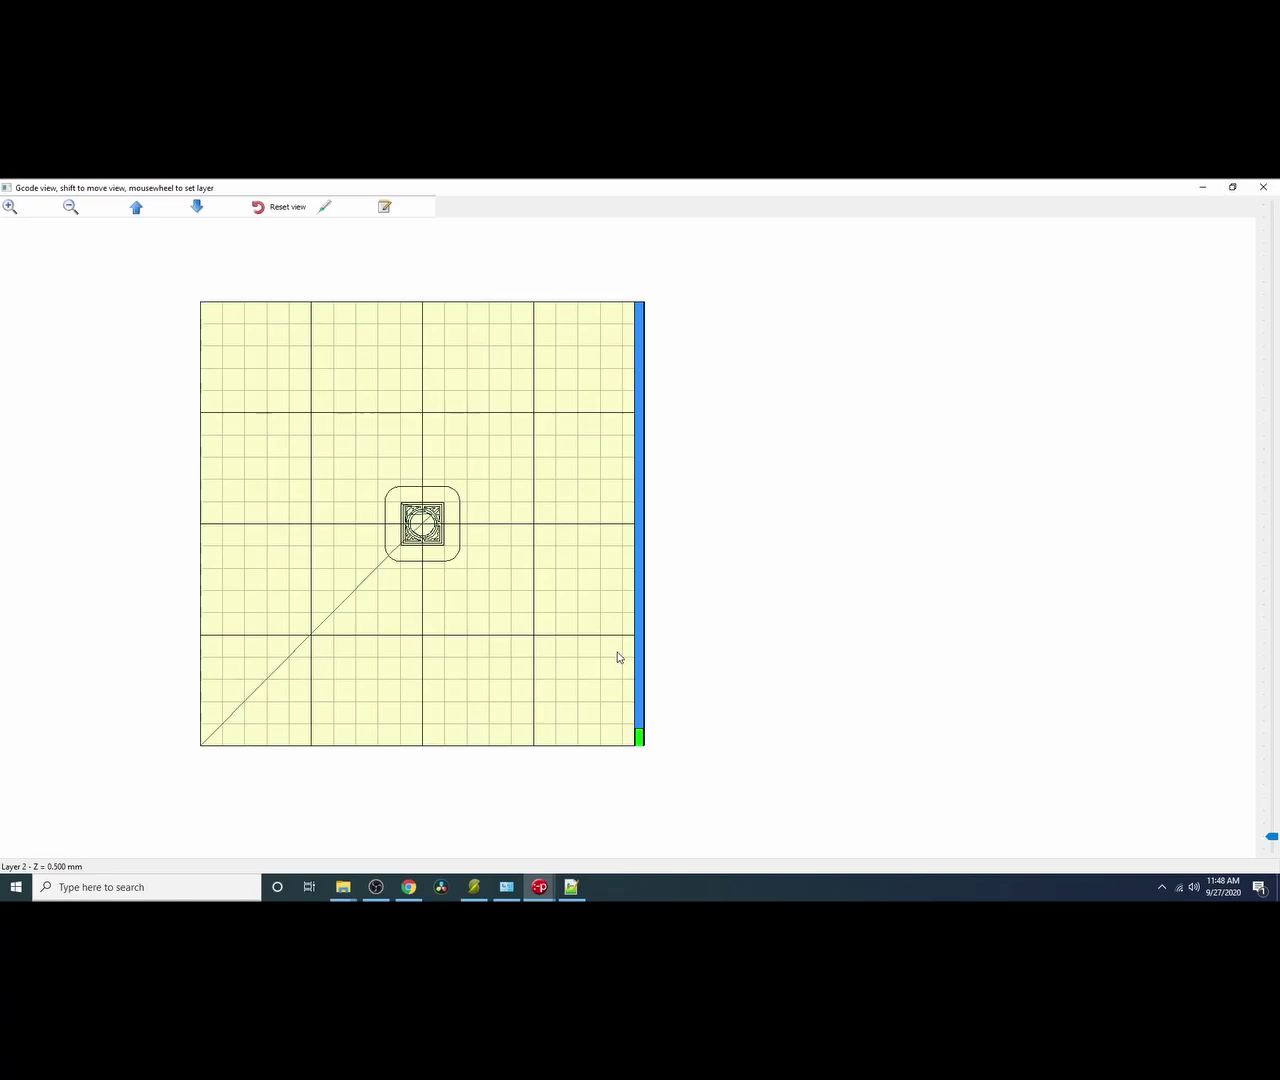
scroll(617, 657, "up", 1)
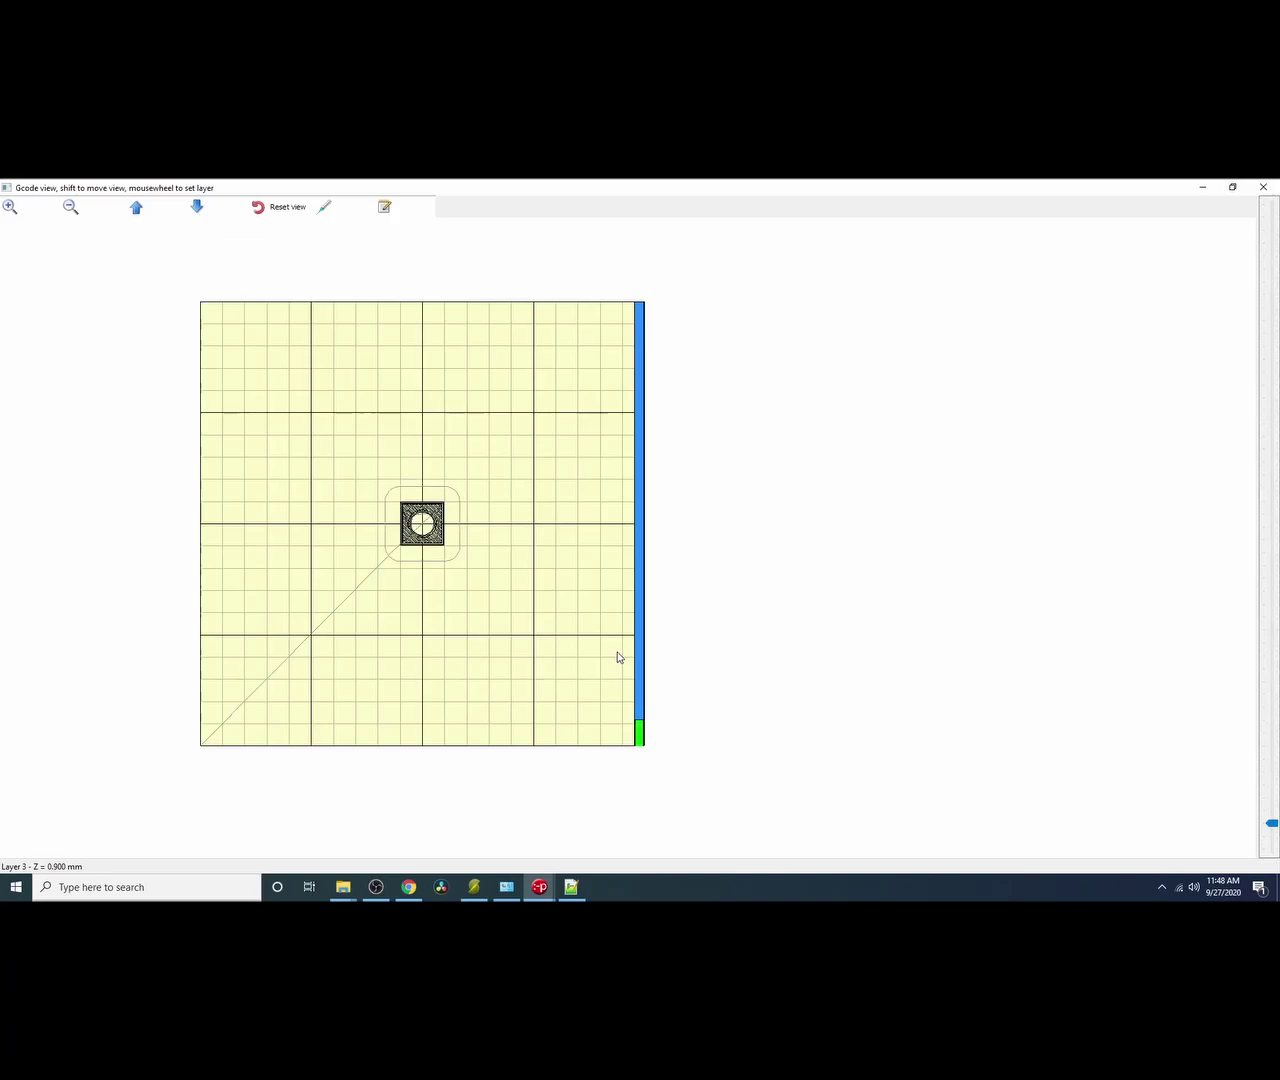
scroll(617, 657, "up", 1)
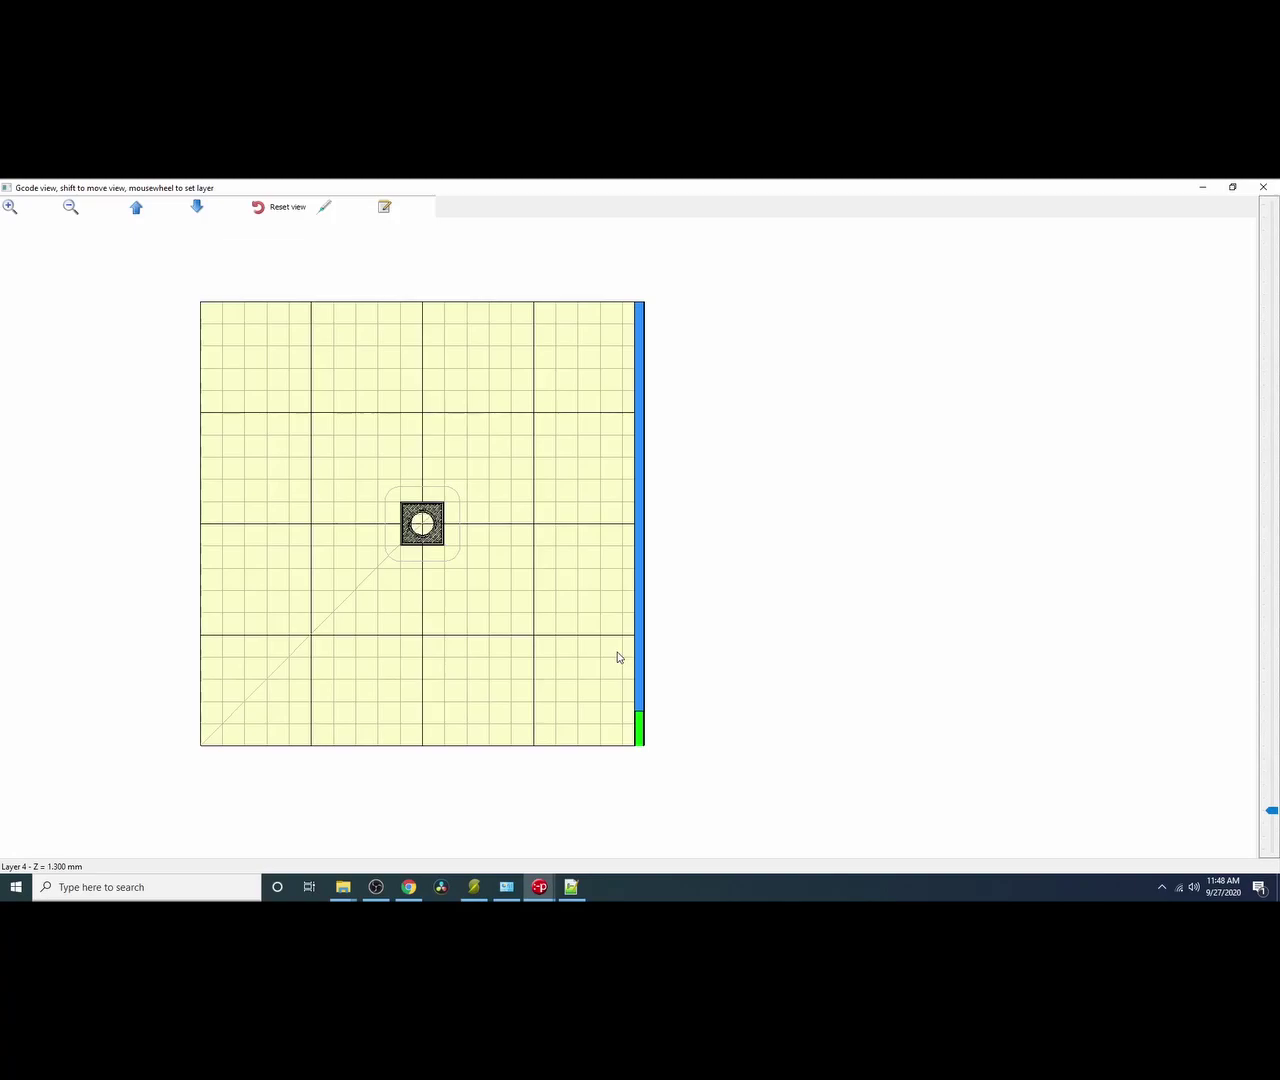
scroll(617, 657, "up", 1)
scroll(617, 657, "up", 1)
scroll(617, 657, "up", 1)
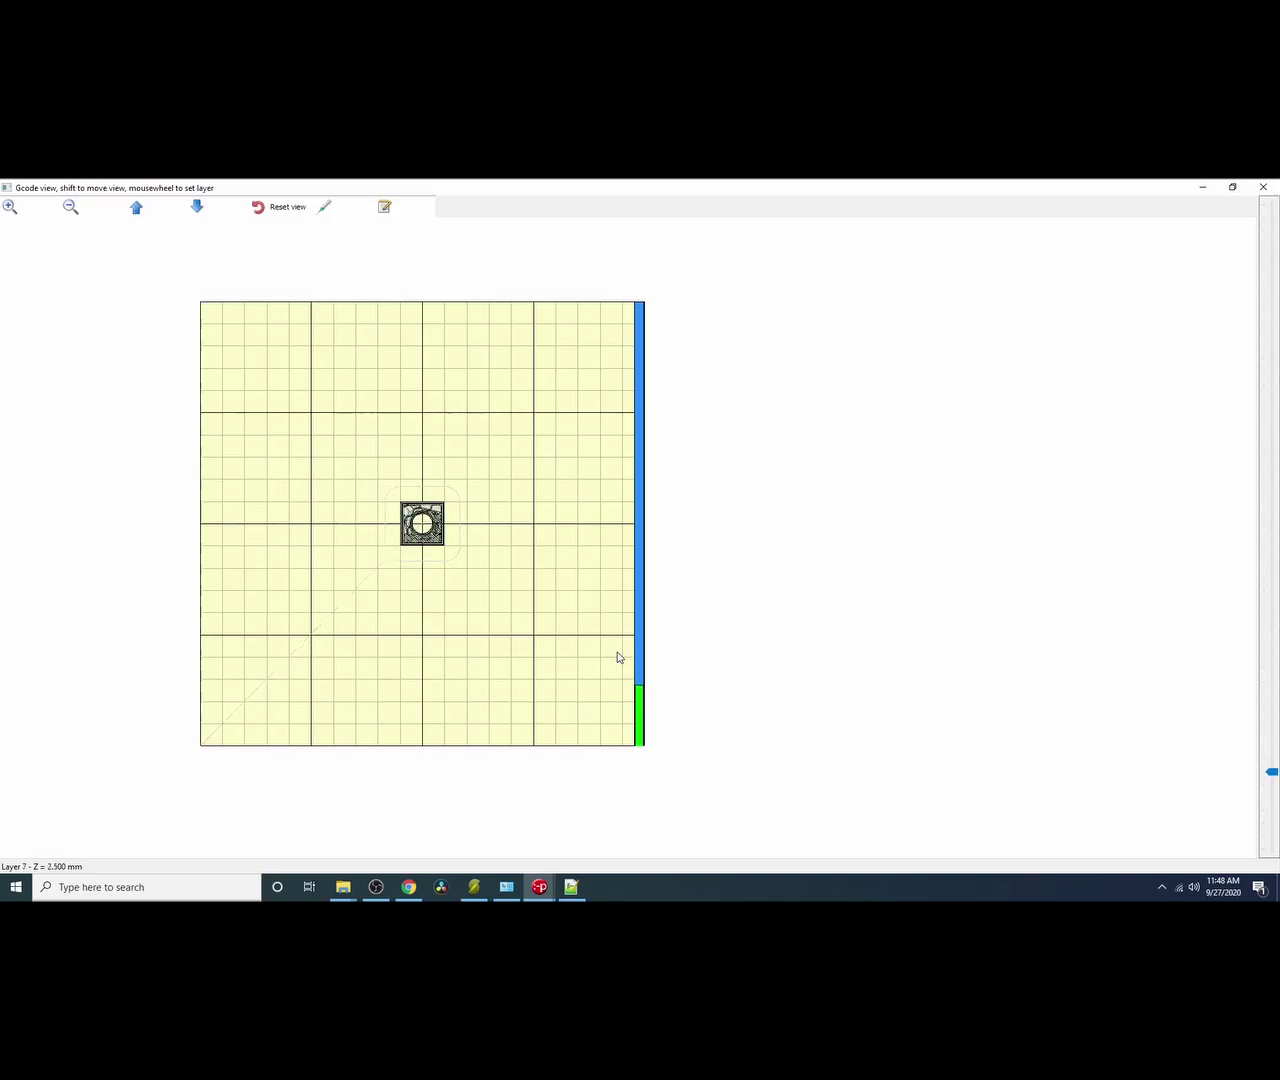
scroll(617, 657, "down", 1)
scroll(618, 657, "up", 2)
scroll(618, 657, "up", 1)
scroll(618, 657, "up", 2)
scroll(618, 657, "up", 2)
scroll(618, 657, "up", 2)
scroll(618, 657, "up", 2)
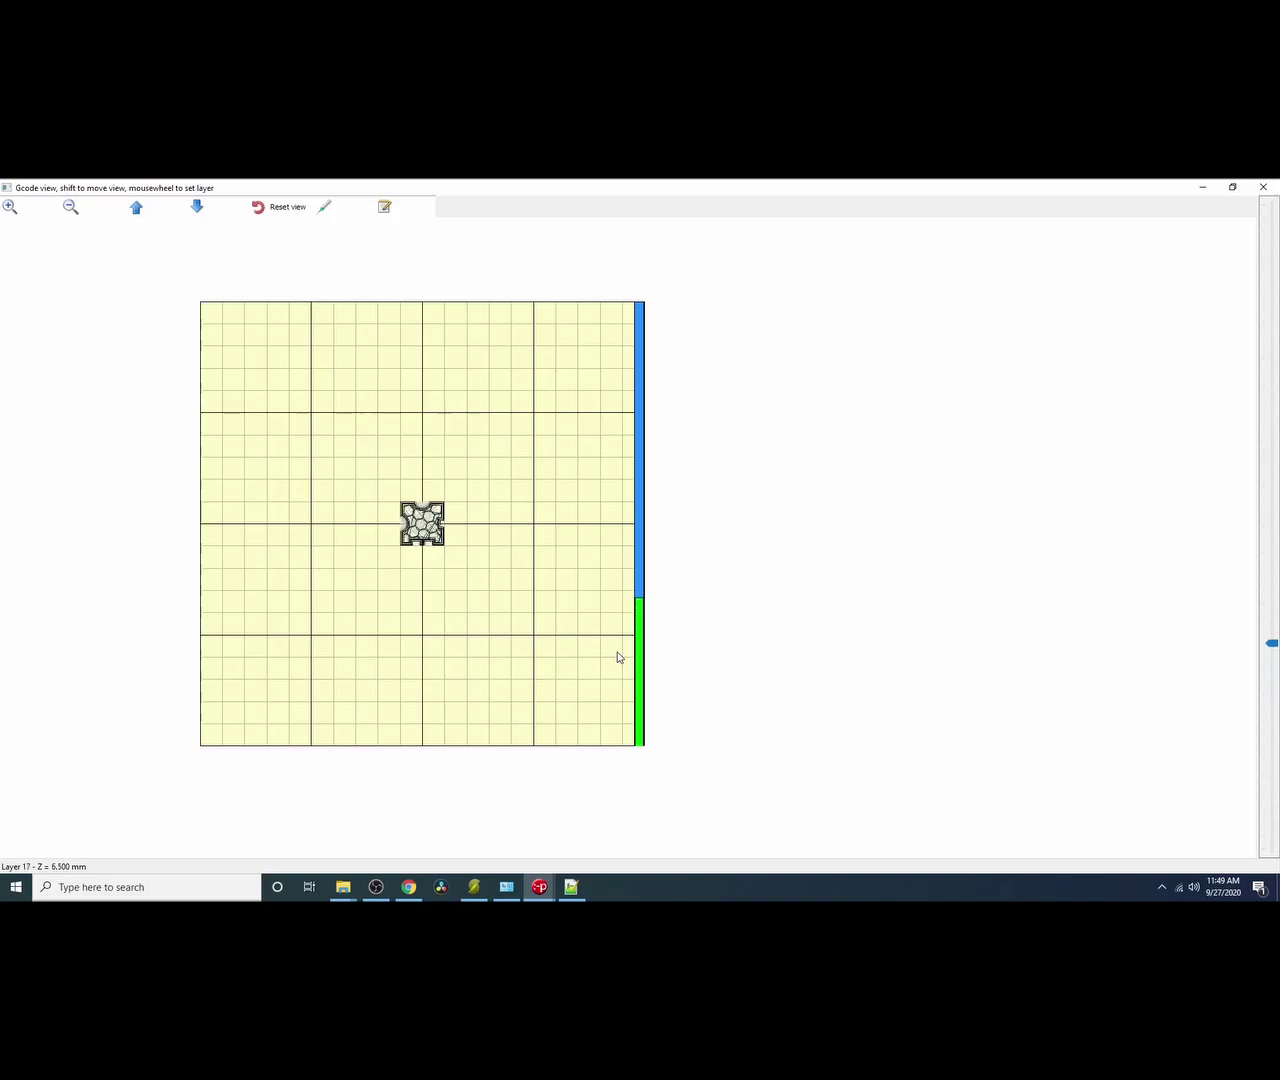
scroll(618, 657, "up", 1)
scroll(618, 657, "up", 2)
scroll(618, 657, "up", 2)
scroll(618, 657, "up", 1)
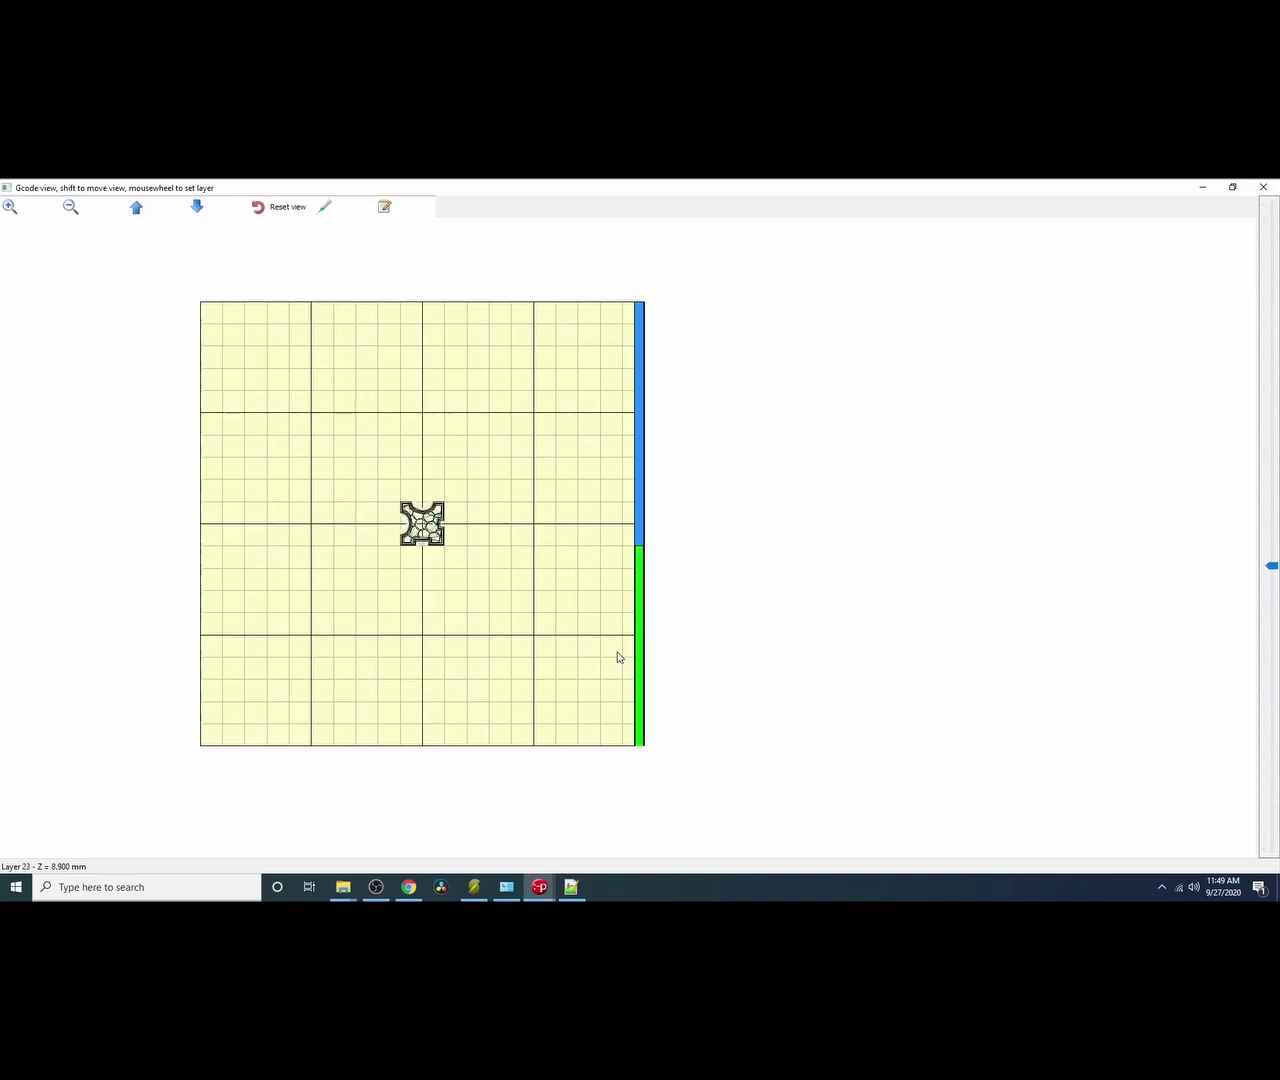
scroll(618, 657, "up", 2)
scroll(618, 657, "up", 3)
scroll(618, 657, "up", 2)
scroll(618, 657, "up", 2)
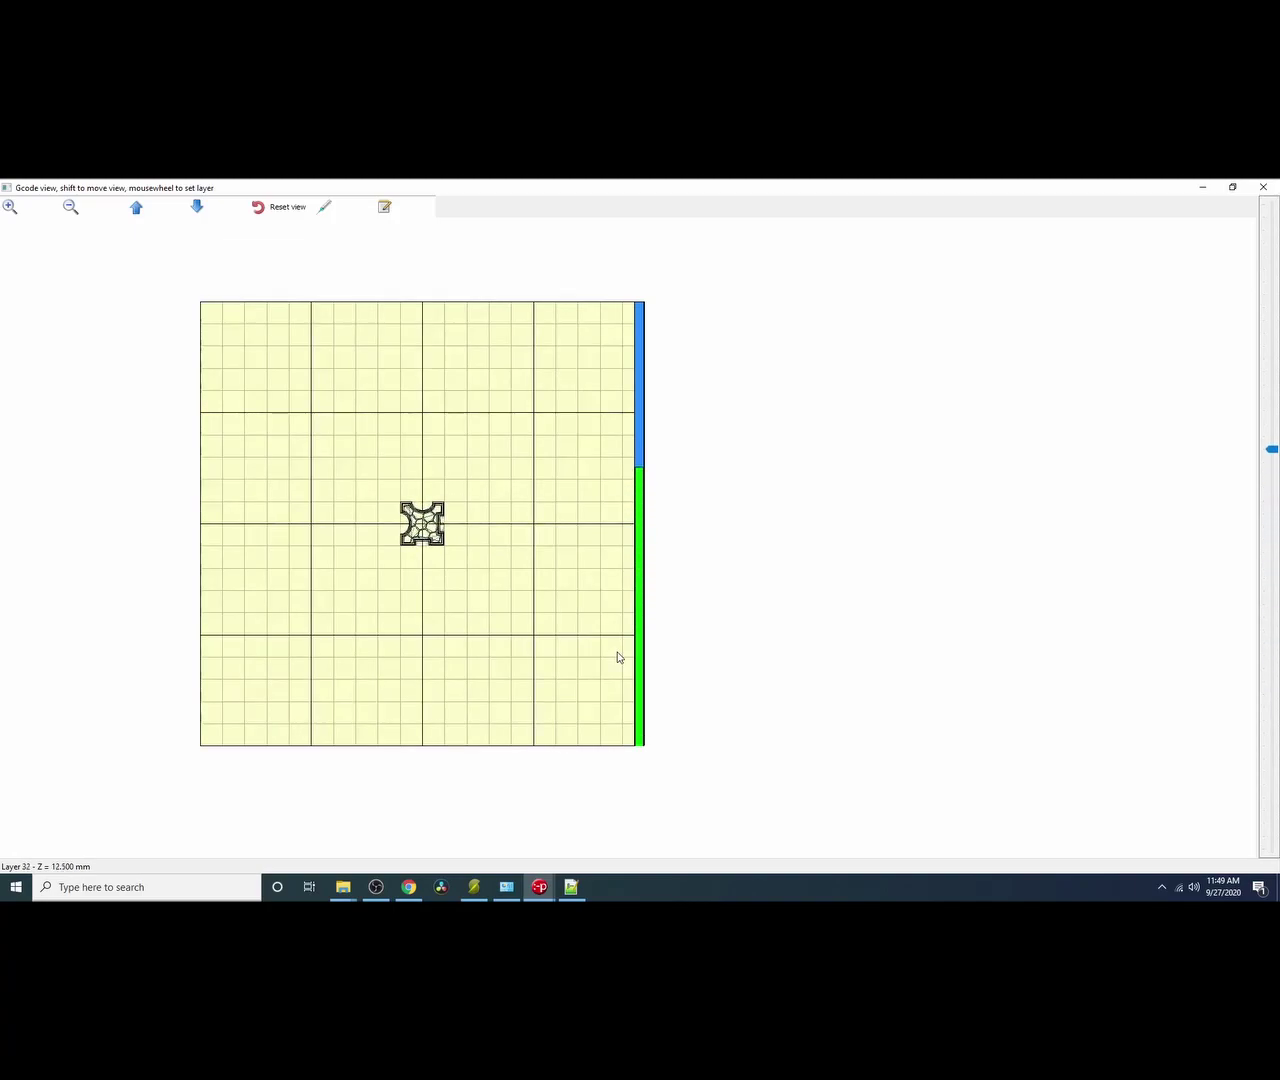
scroll(618, 657, "up", 2)
scroll(618, 657, "up", 2)
scroll(618, 657, "up", 1)
scroll(618, 657, "up", 2)
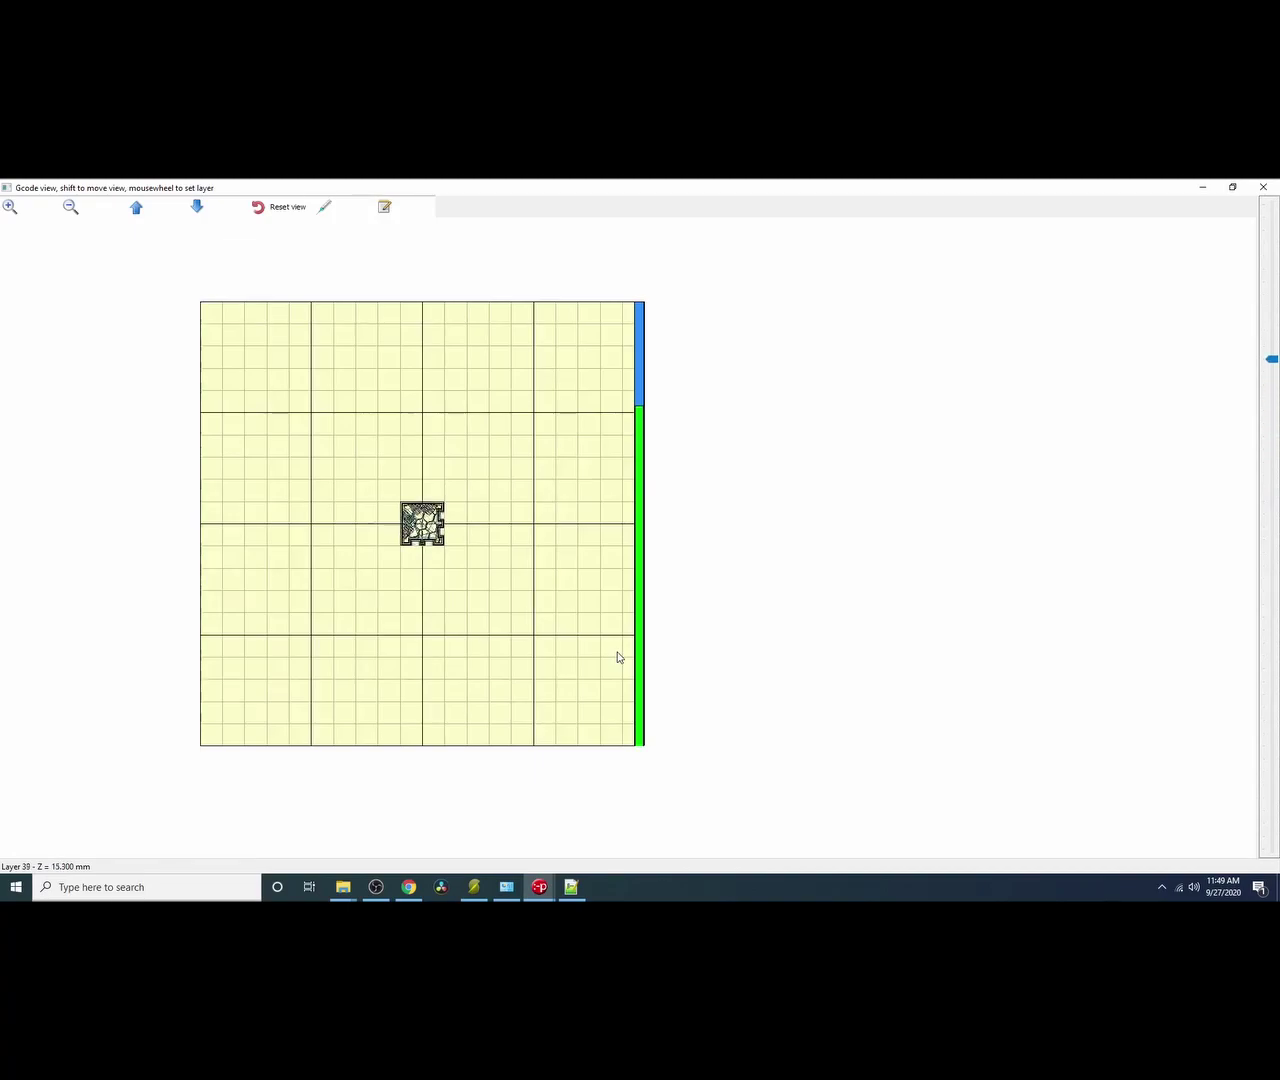
scroll(618, 657, "up", 2)
scroll(618, 657, "up", 2)
scroll(618, 657, "up", 1)
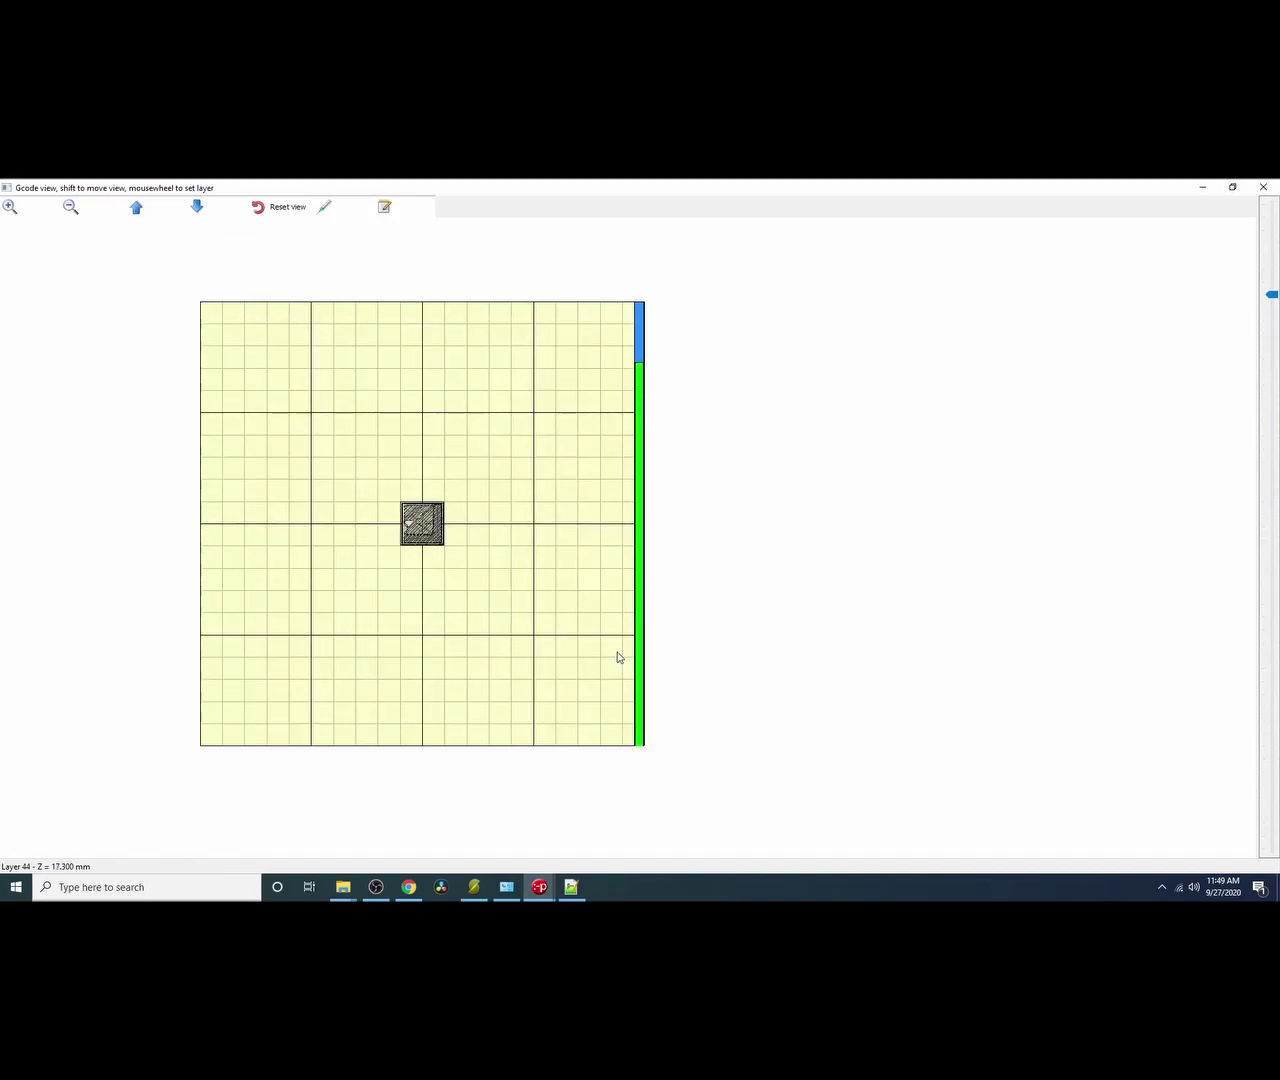
scroll(618, 657, "up", 1)
scroll(618, 657, "up", 1)
scroll(618, 657, "up", 1)
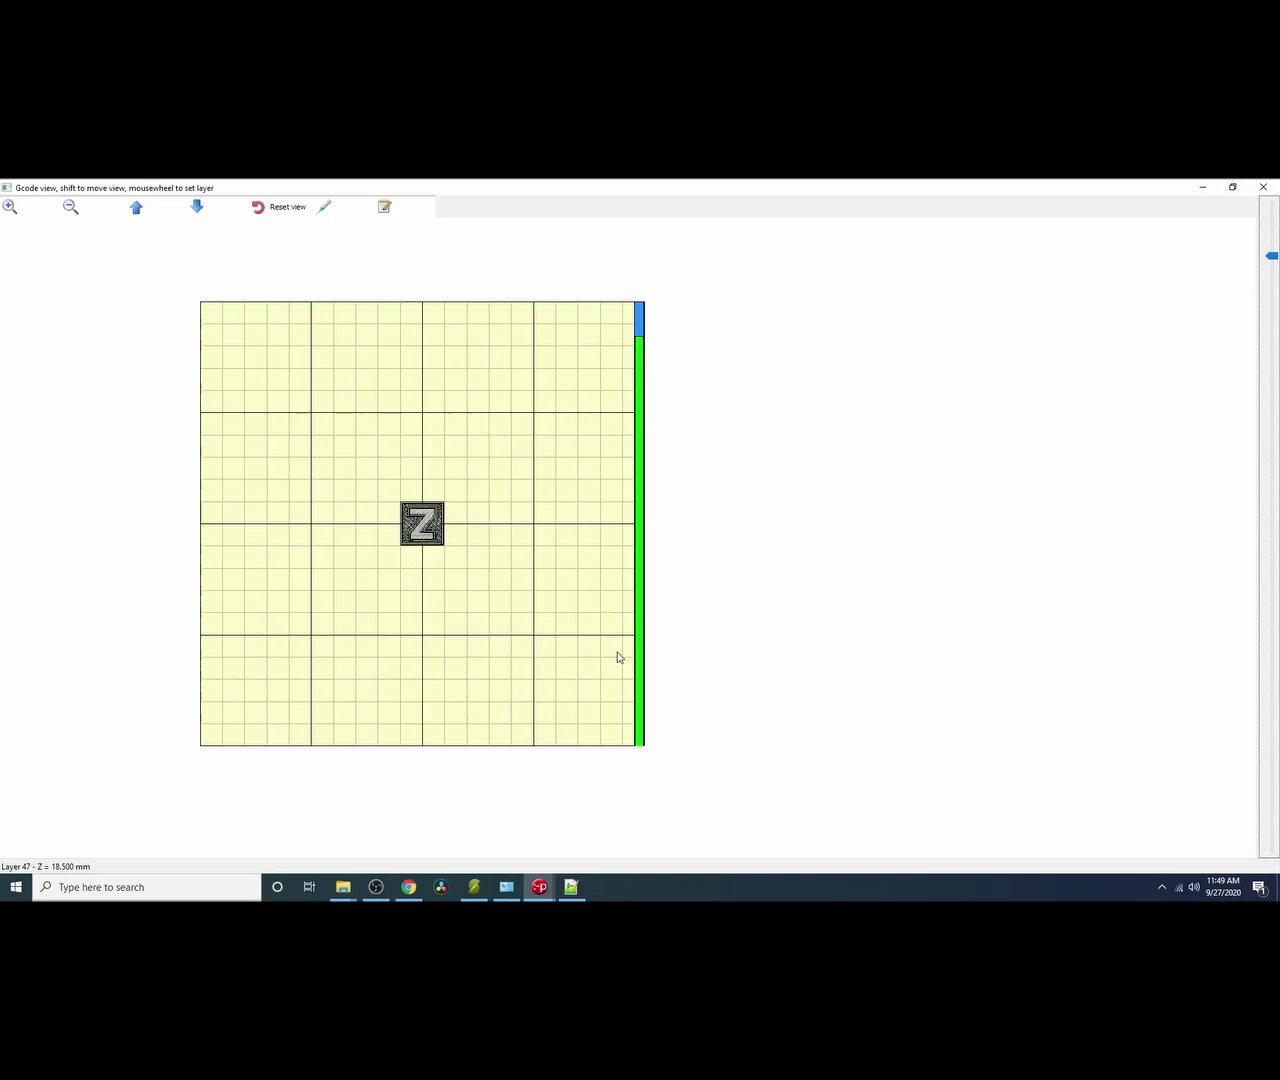
scroll(618, 657, "up", 1)
scroll(618, 657, "up", 1)
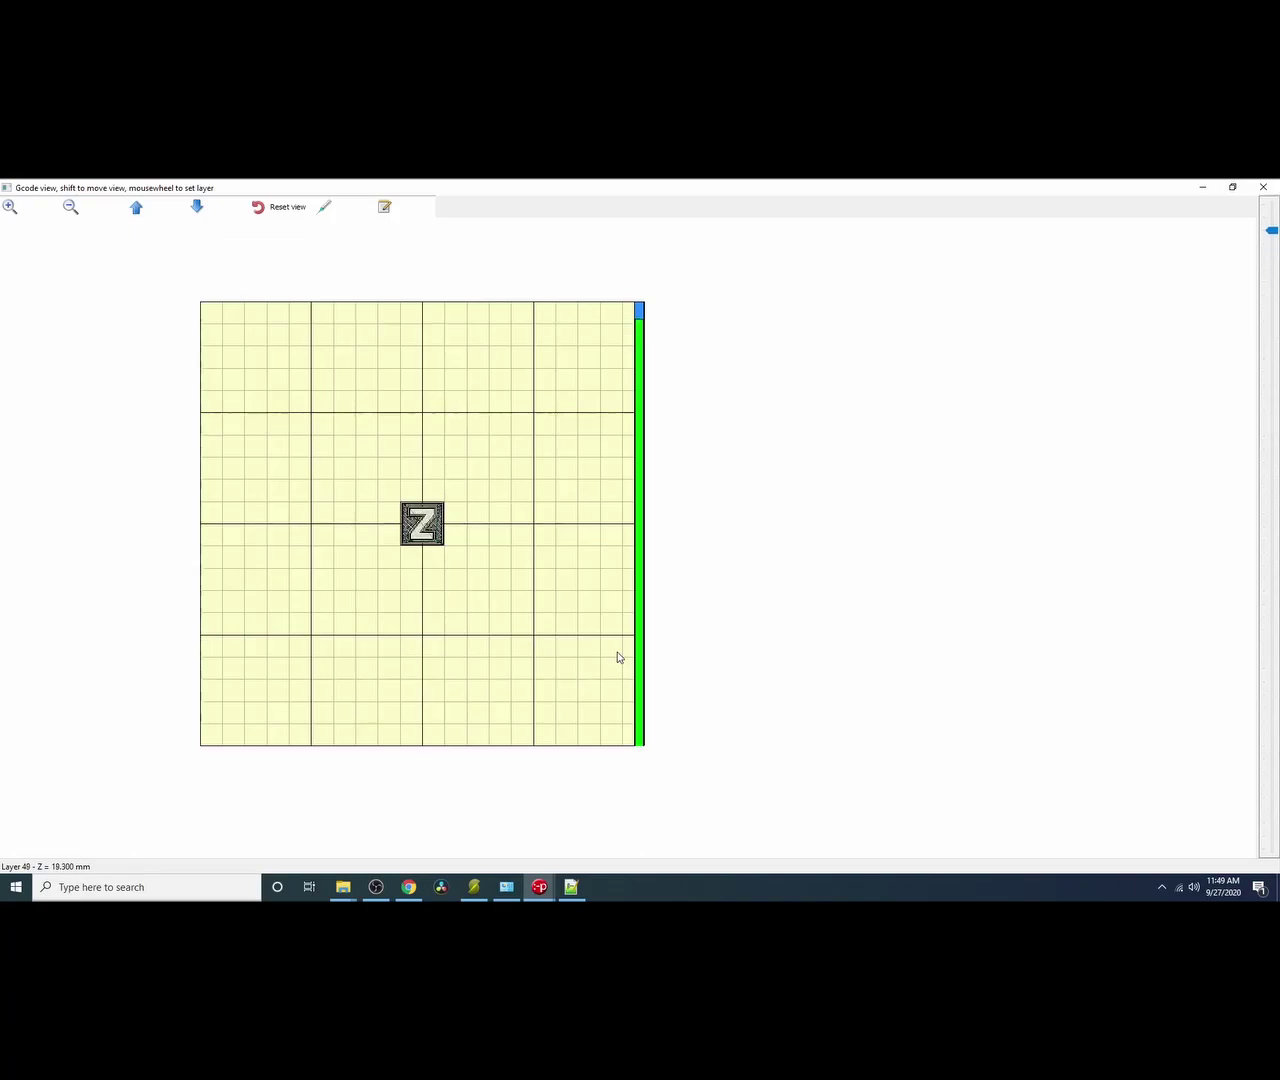
scroll(618, 657, "up", 1)
scroll(618, 657, "up", 1)
Switch between Notepad++ and Pronterface's preview, then select the G28 home-all-axes line.
left_click(571, 887)
scroll(254, 391, "up", 6)
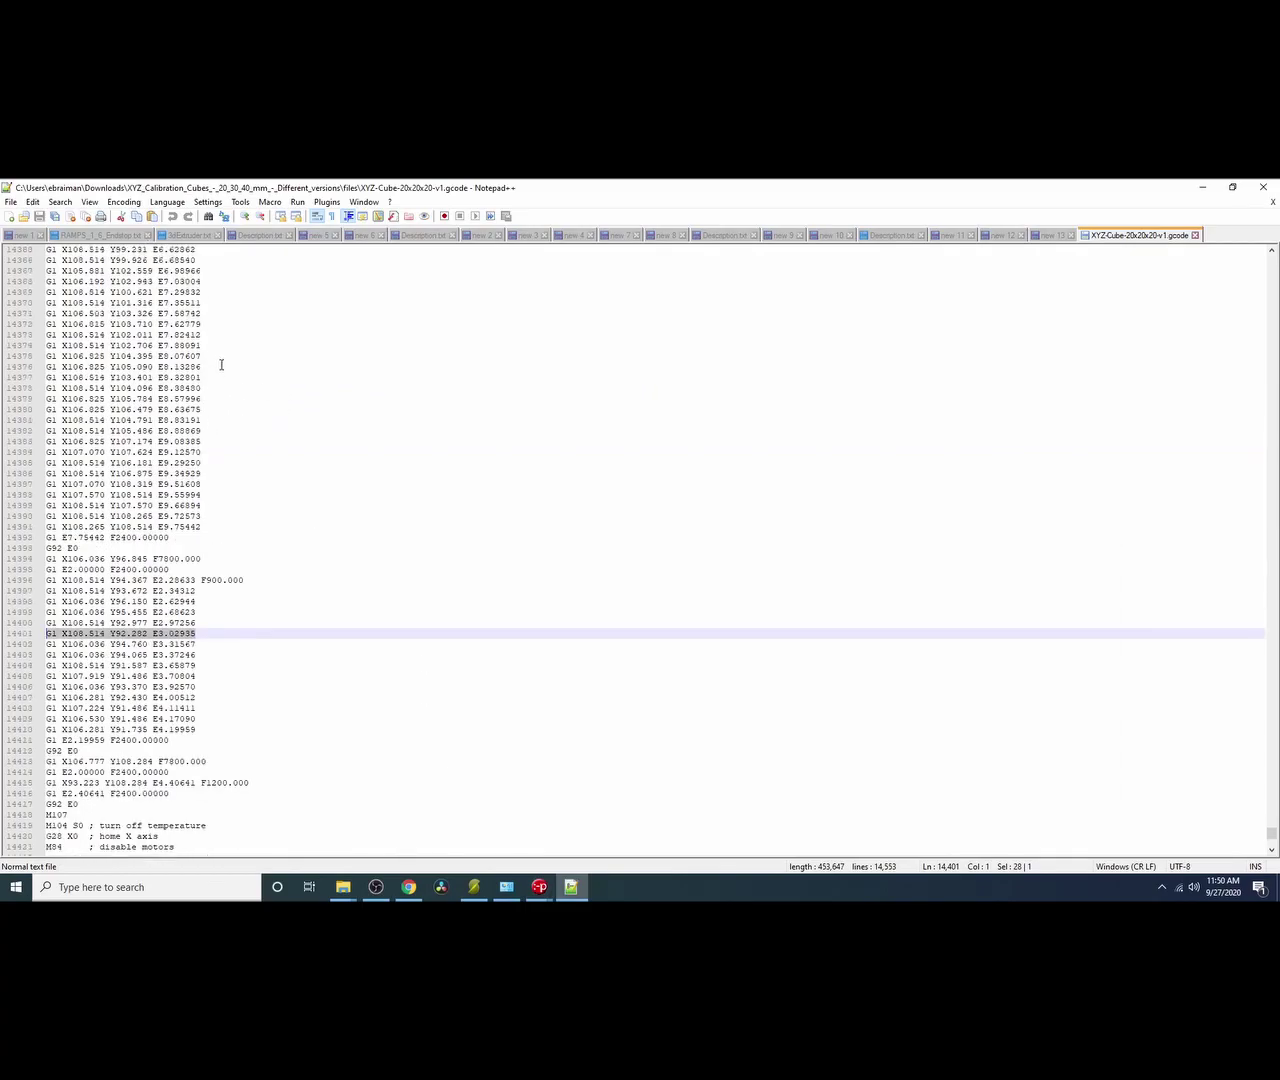
scroll(220, 363, "up", 10)
scroll(221, 364, "up", 10)
scroll(221, 364, "up", 11)
scroll(221, 364, "up", 11)
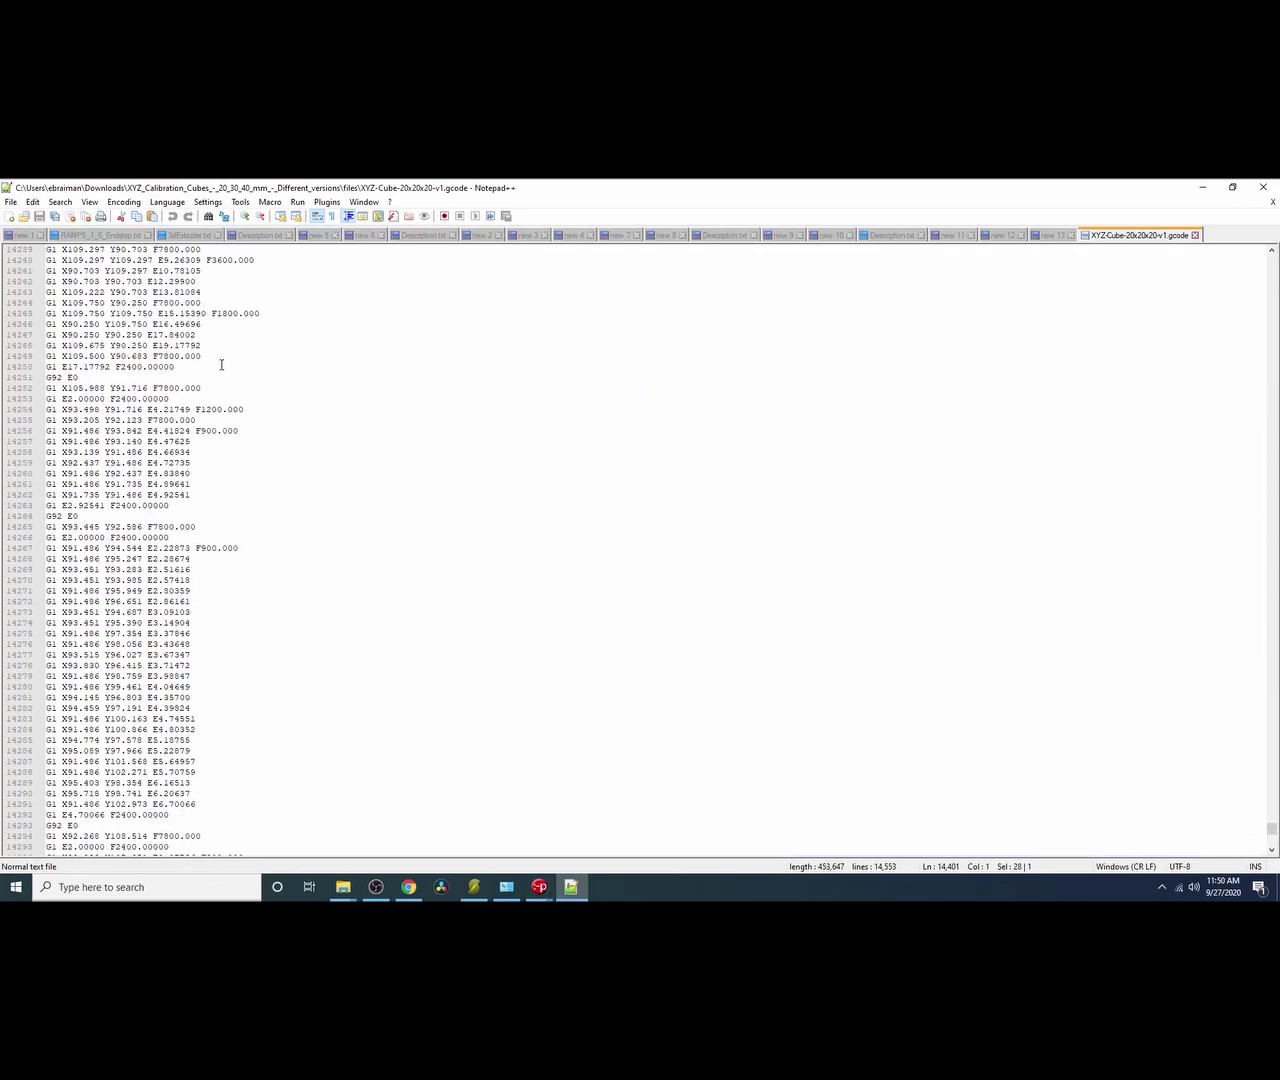
scroll(221, 364, "up", 11)
scroll(221, 364, "up", 11)
scroll(221, 364, "up", 9)
scroll(229, 363, "up", 6)
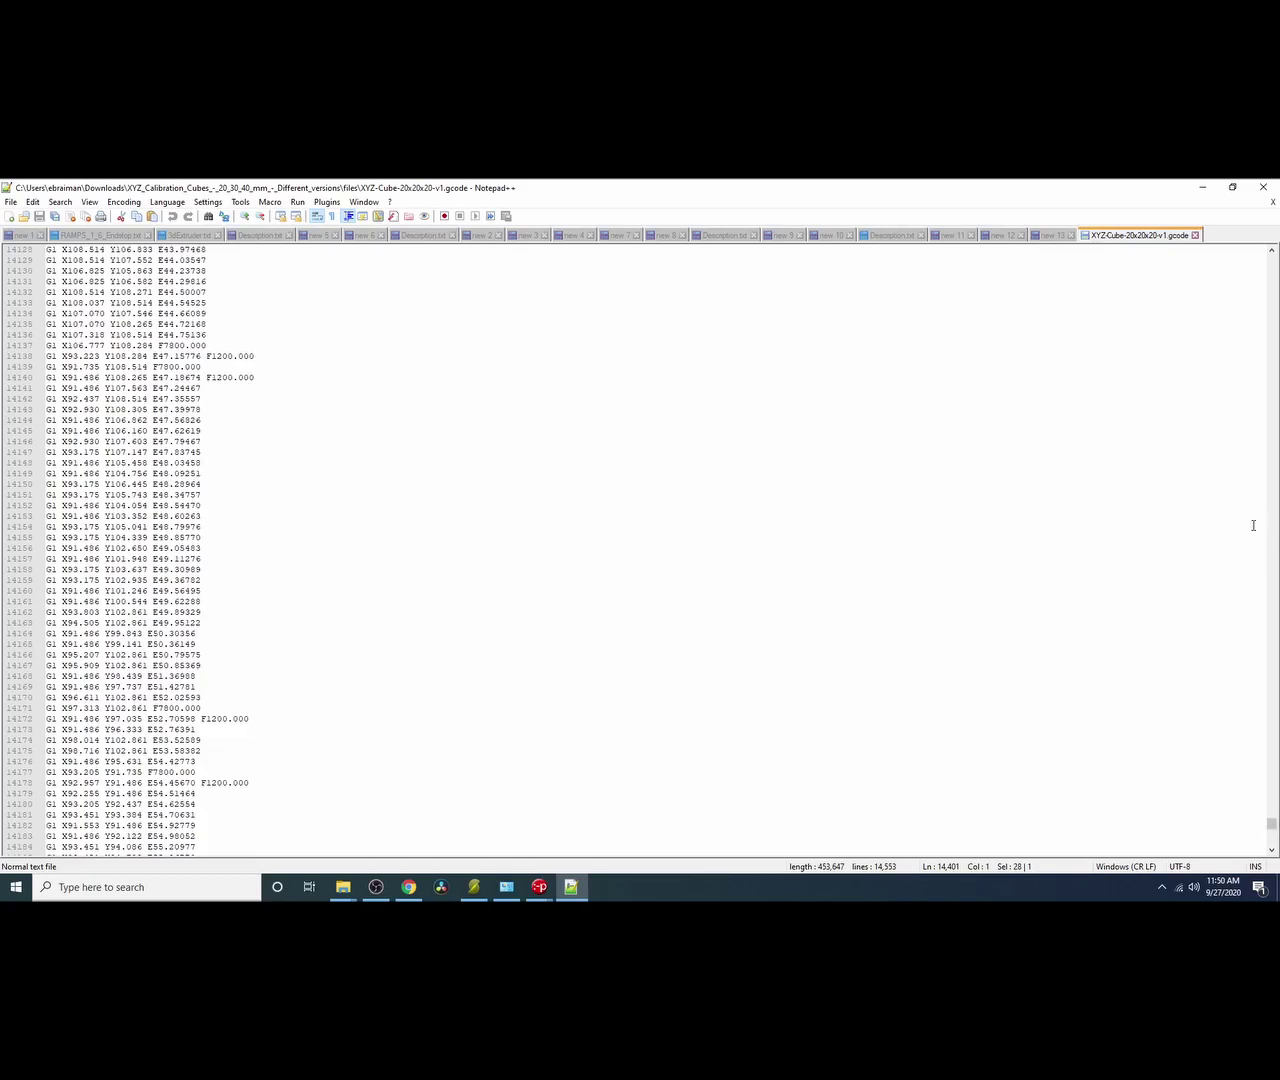
left_click_drag(1272, 826, 1273, 265)
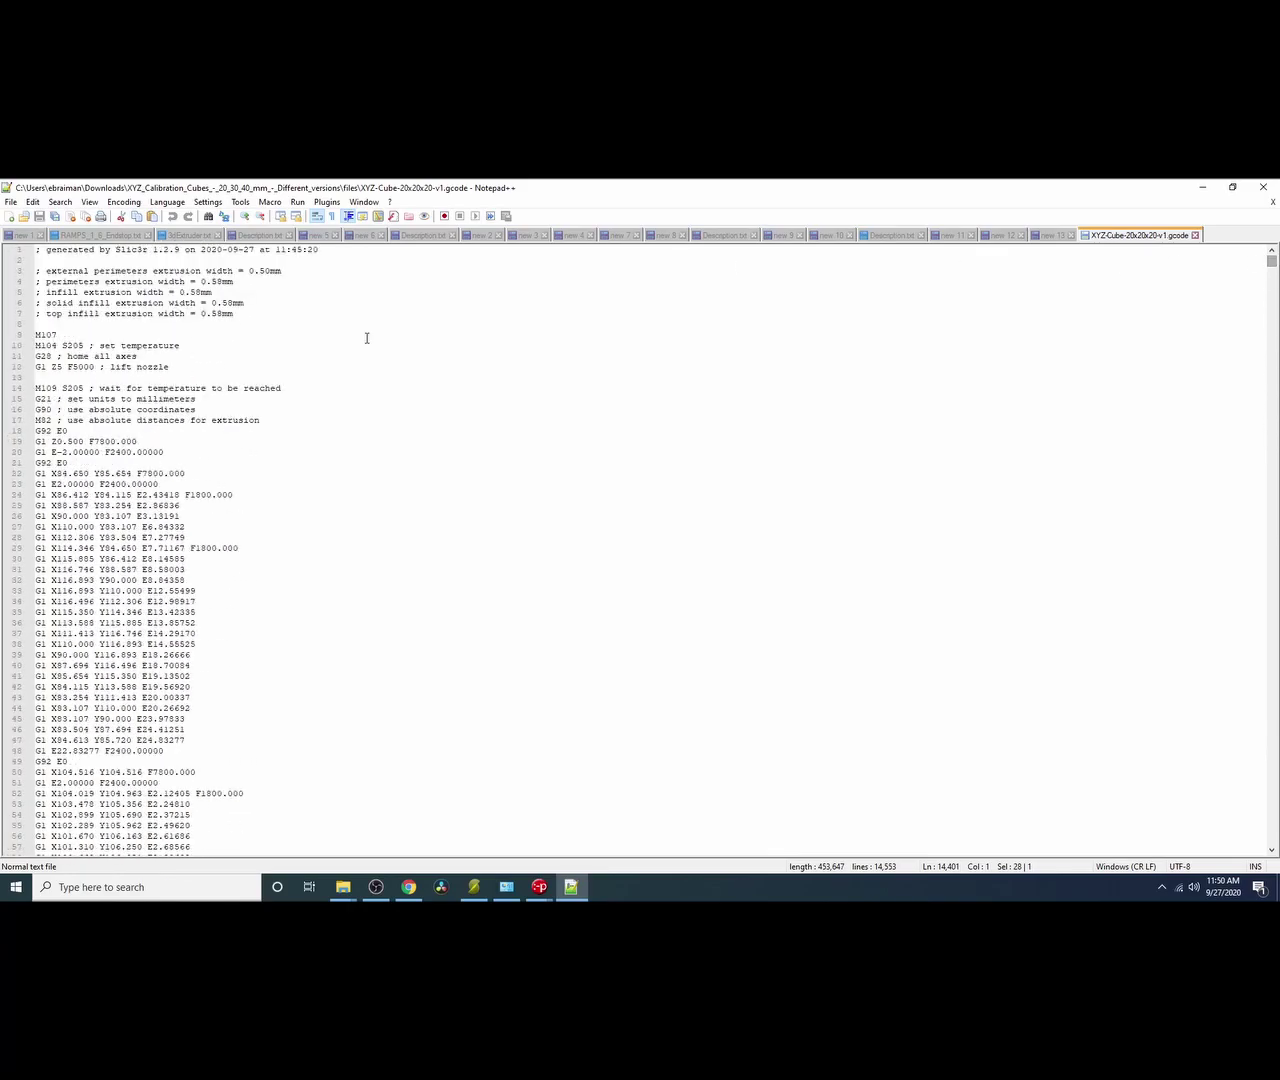
left_click(531, 893)
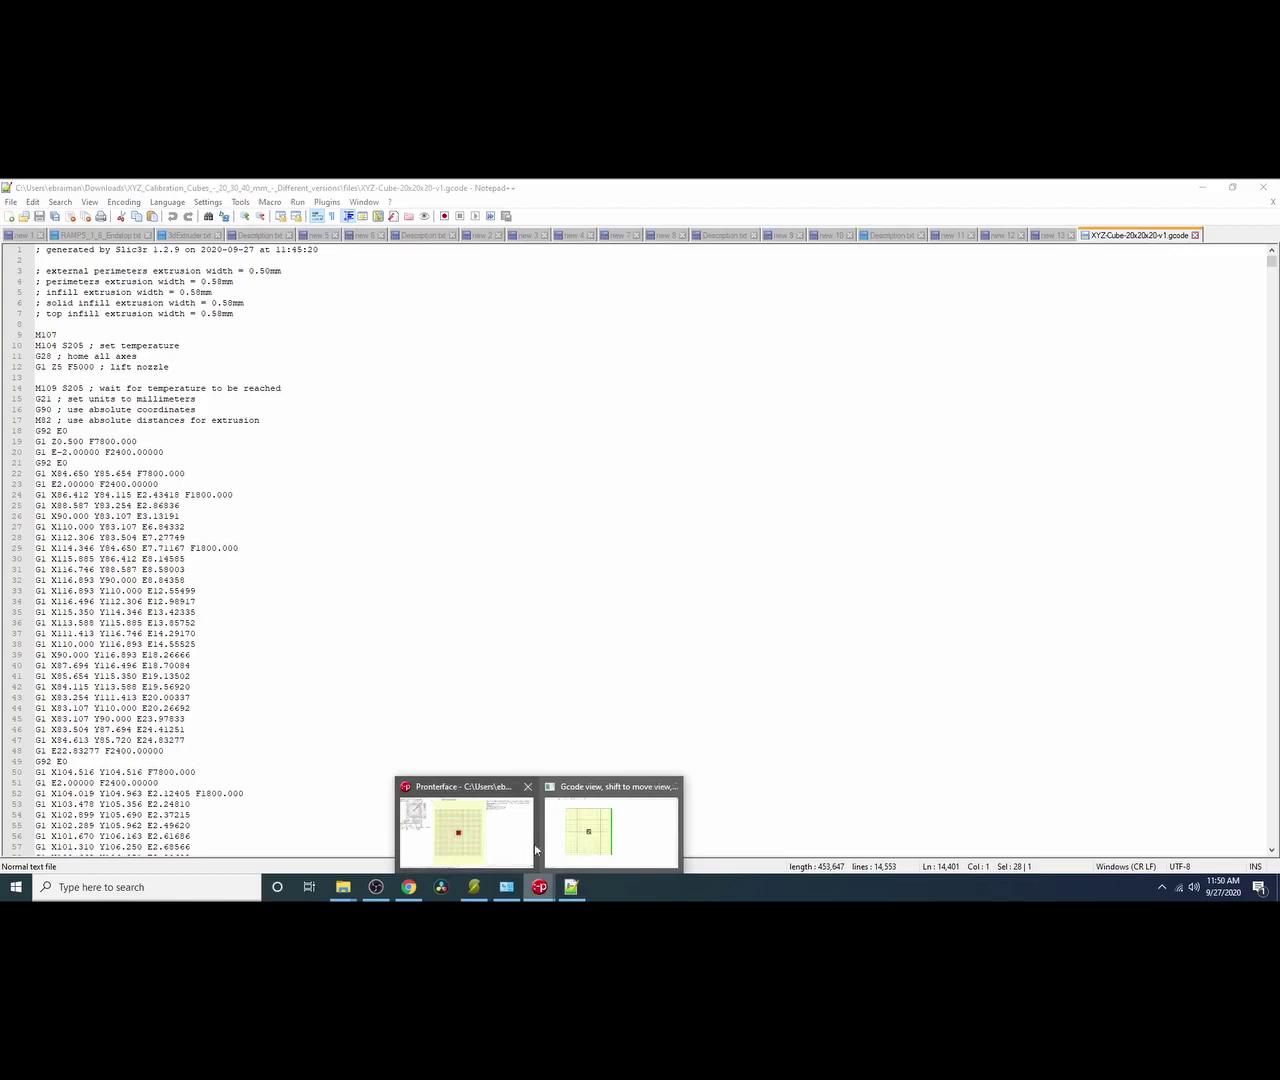
left_click(462, 840)
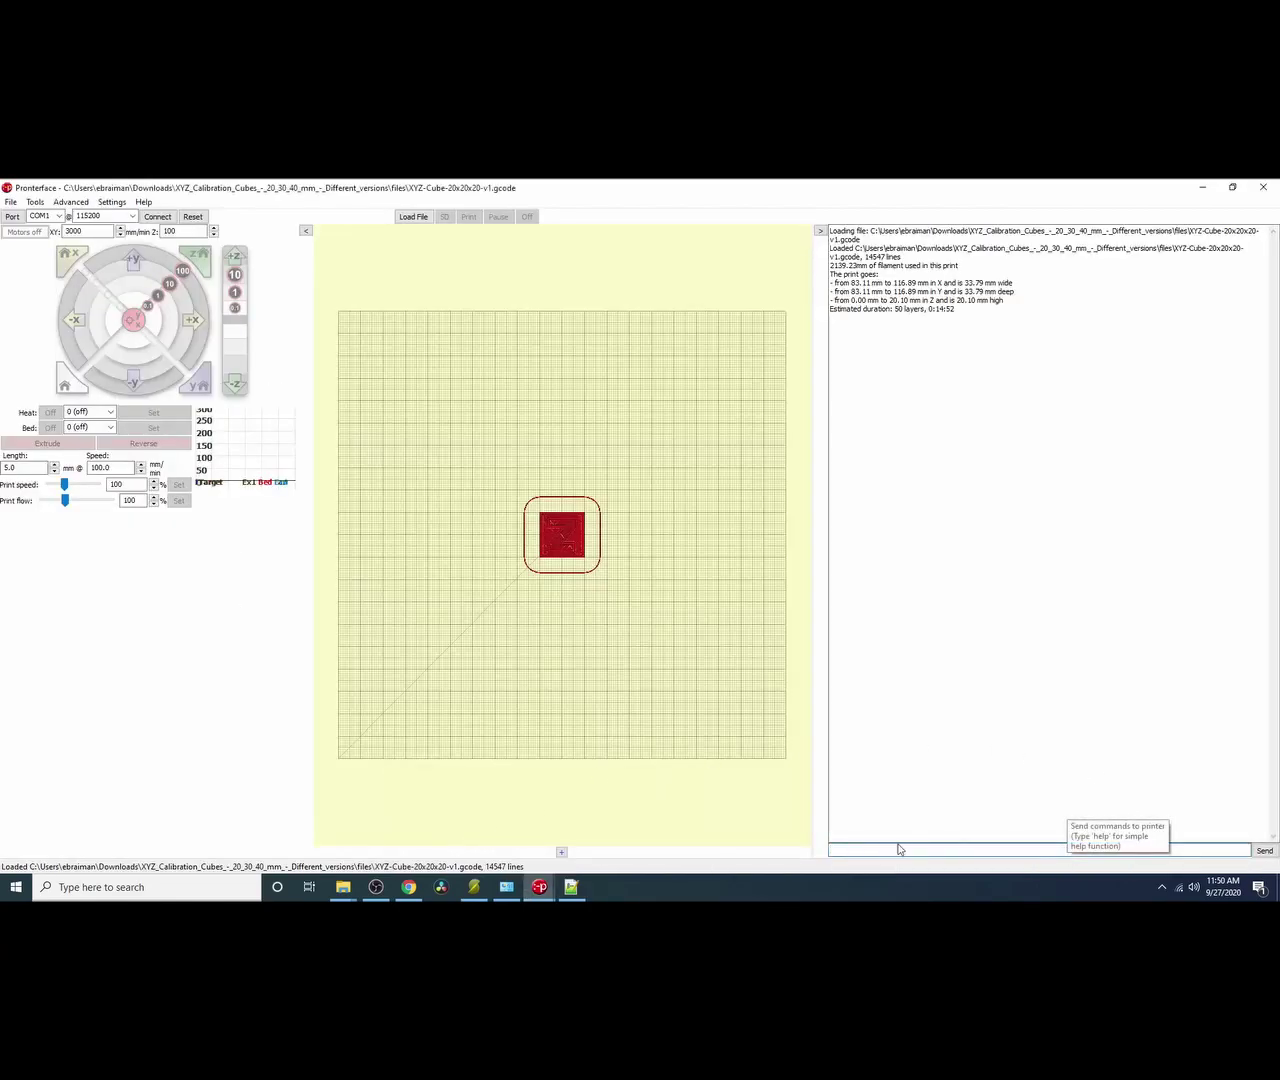
left_click(571, 887)
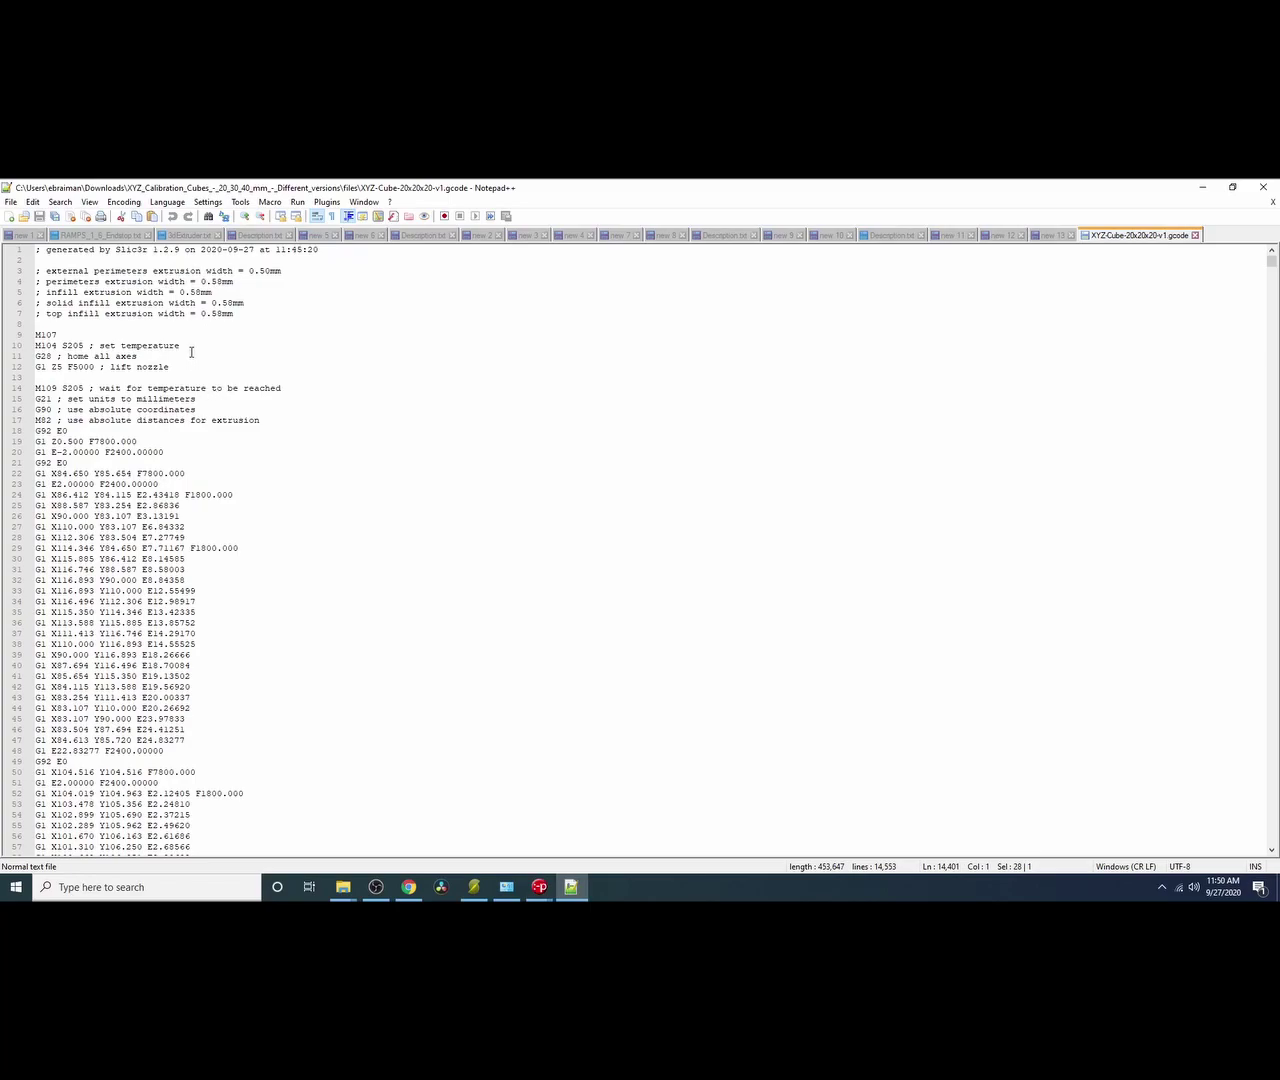
left_click_drag(138, 356, 24, 356)
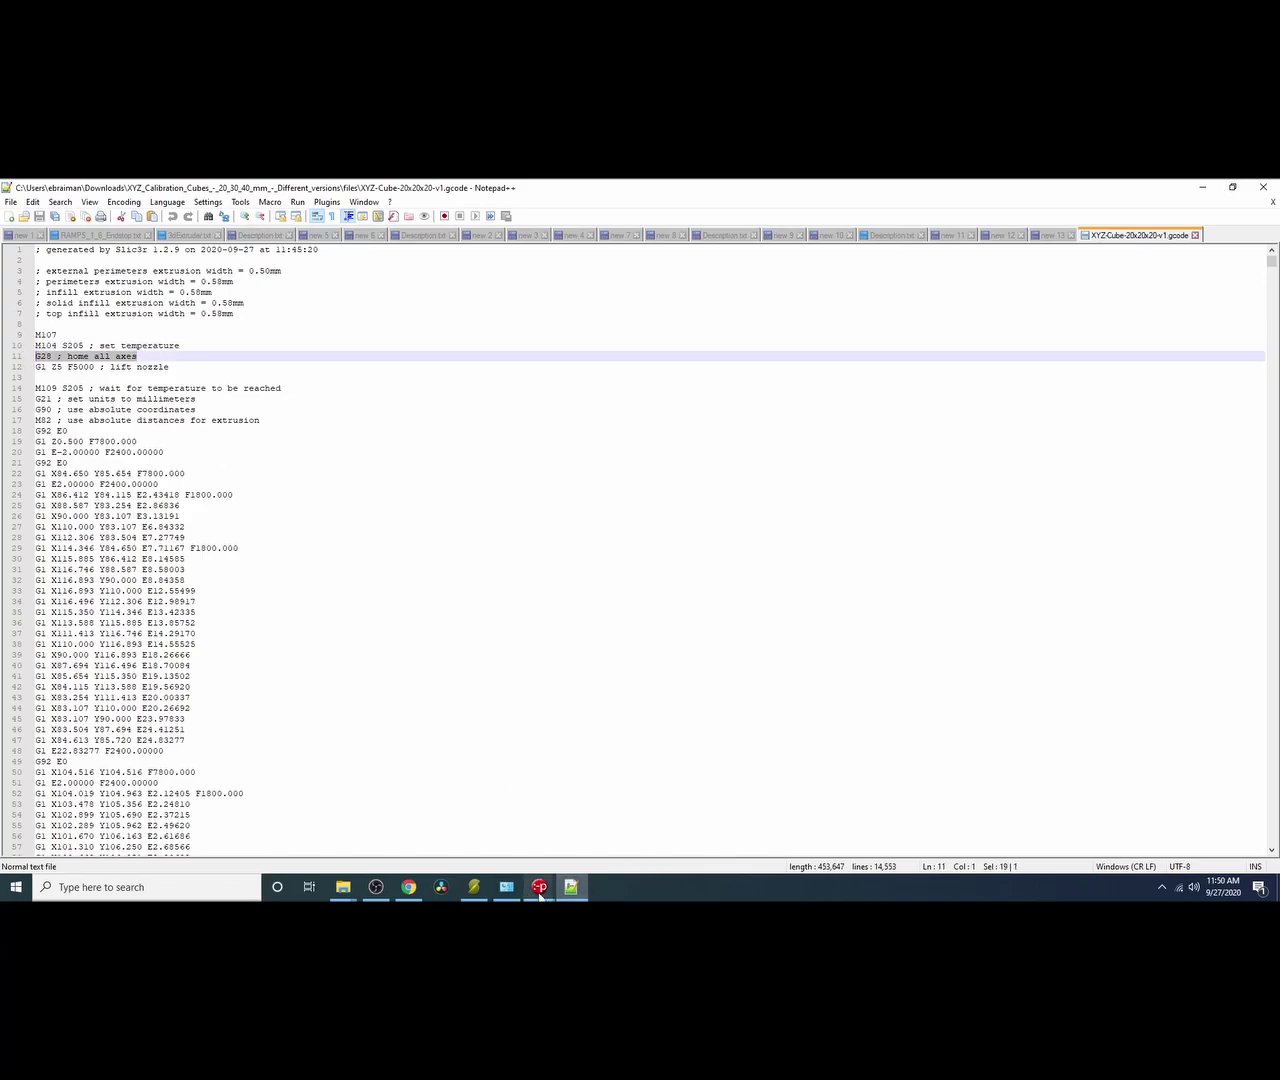
Return to Pronterface and focus the command box to enter the g28 home-all-axes command.
mouse_move(539, 887)
left_click(513, 833)
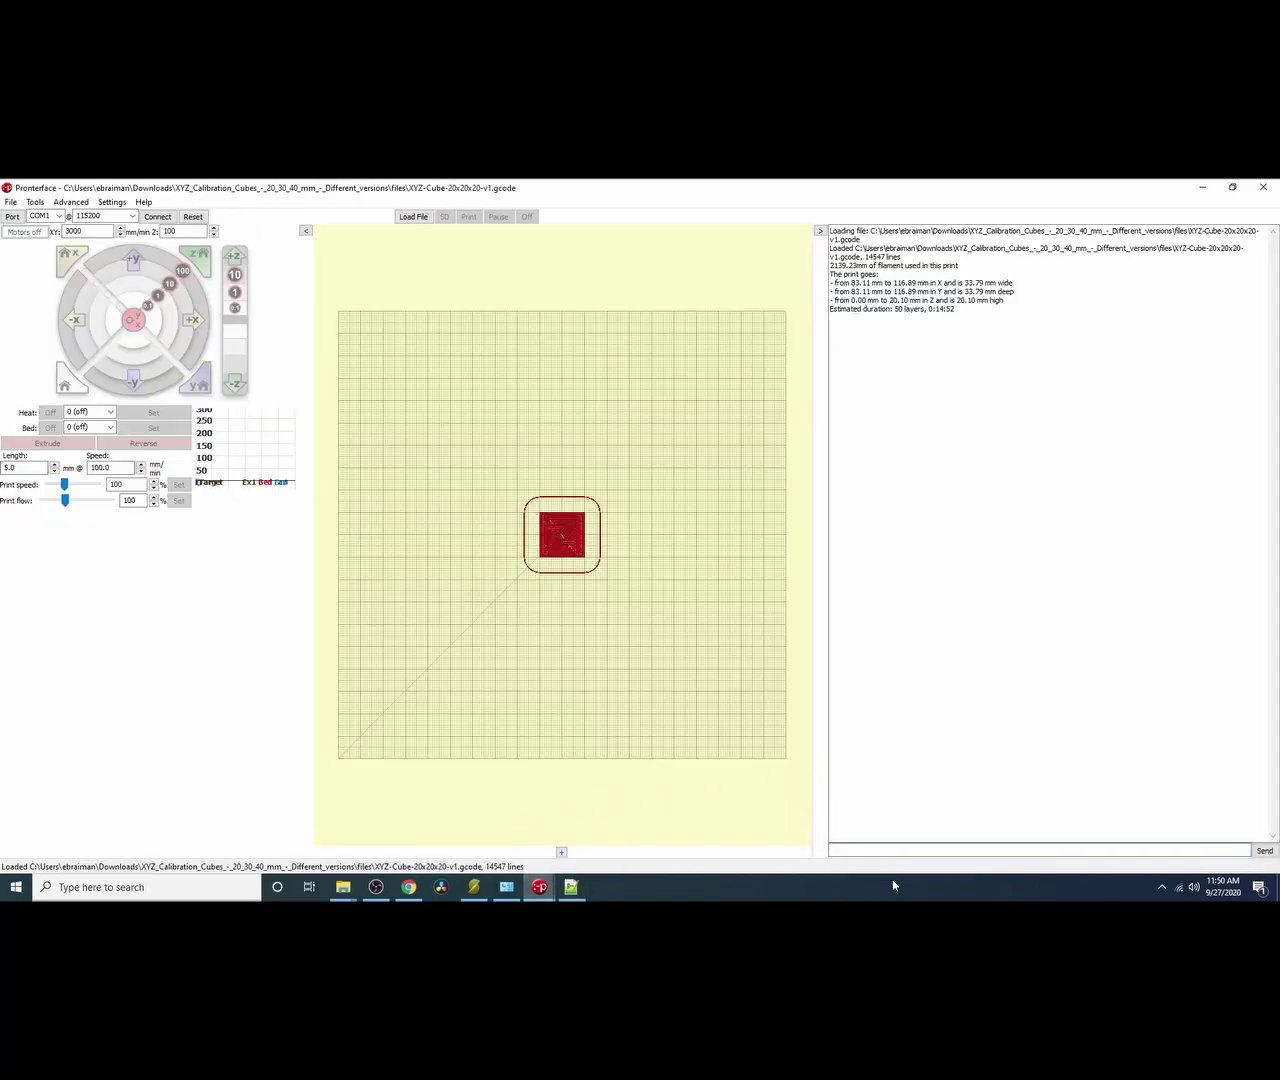
left_click(882, 851)
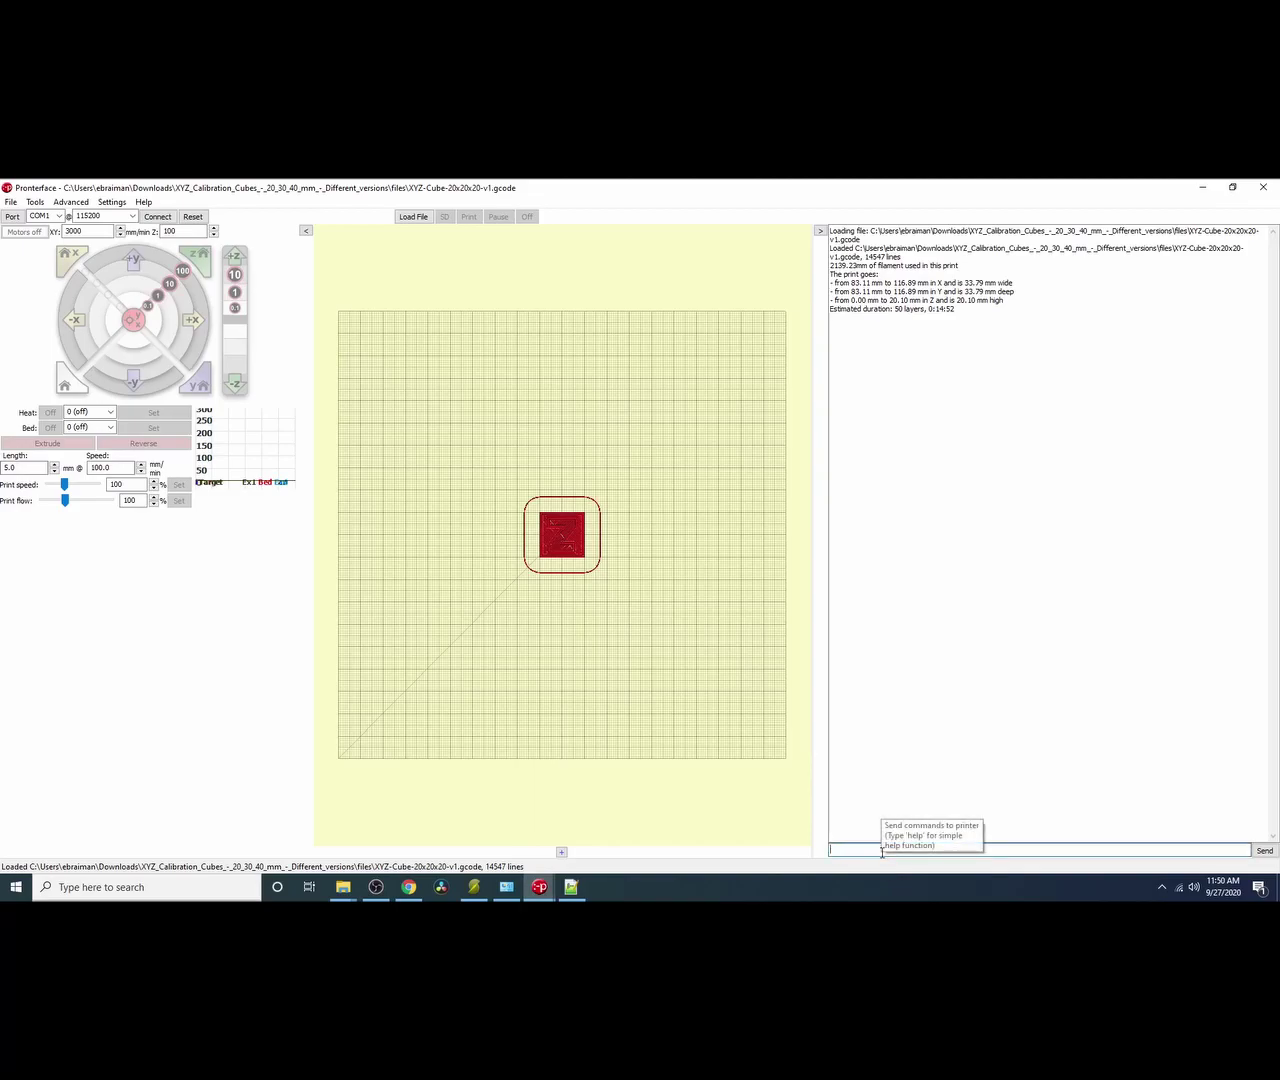
type("g")
type("28")
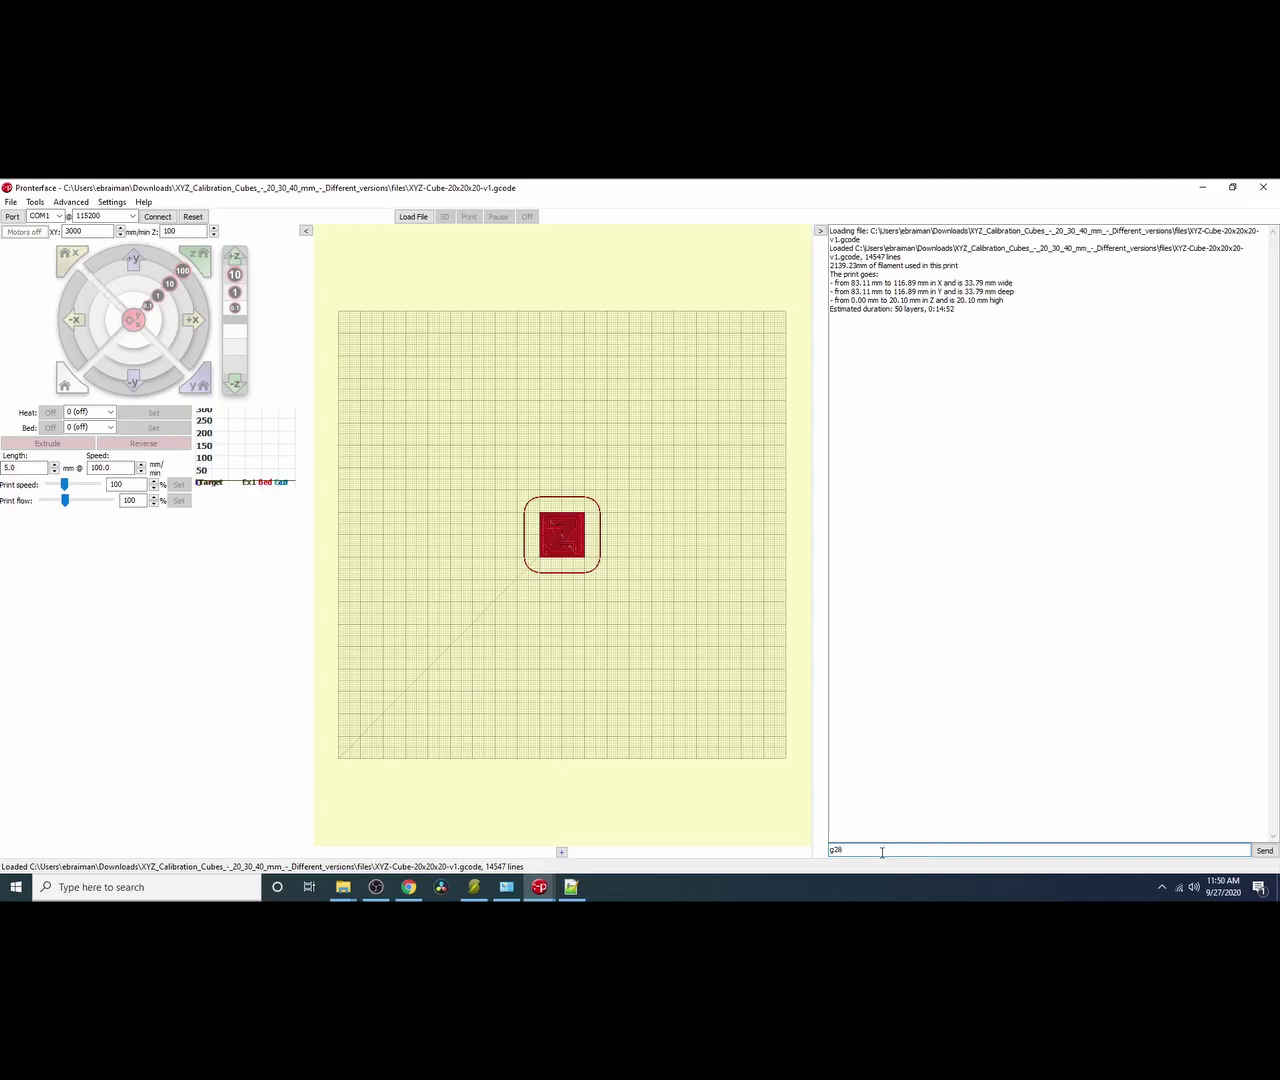